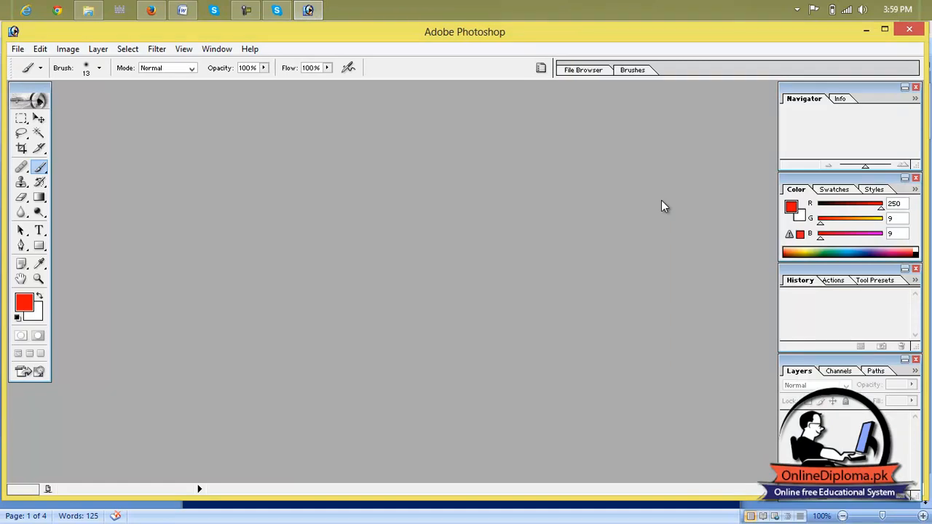
Open the Bare-Face-NARS-Light-Reflecting-Setting-Powder image from Downloads, maximize its window and fit it to the screen.
click(40, 49)
mouse_move(18, 51)
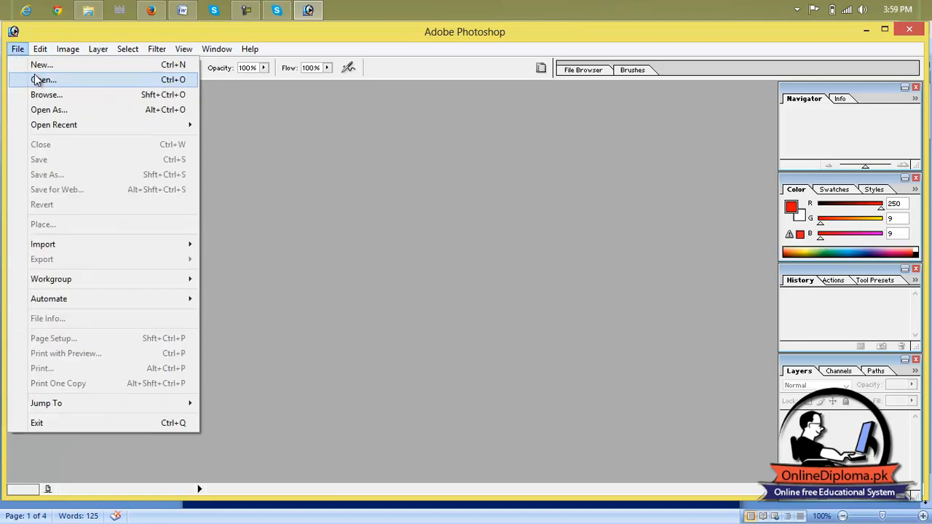
click(33, 78)
click(503, 255)
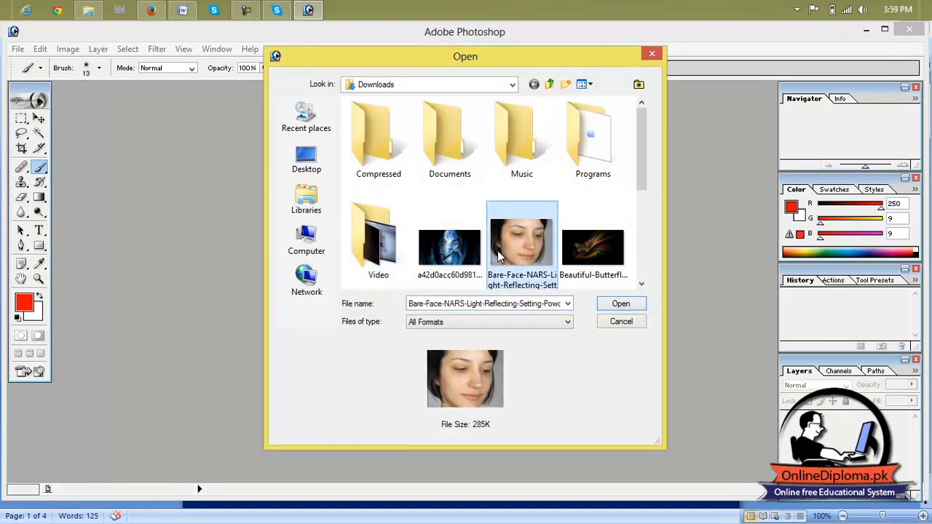
click(617, 306)
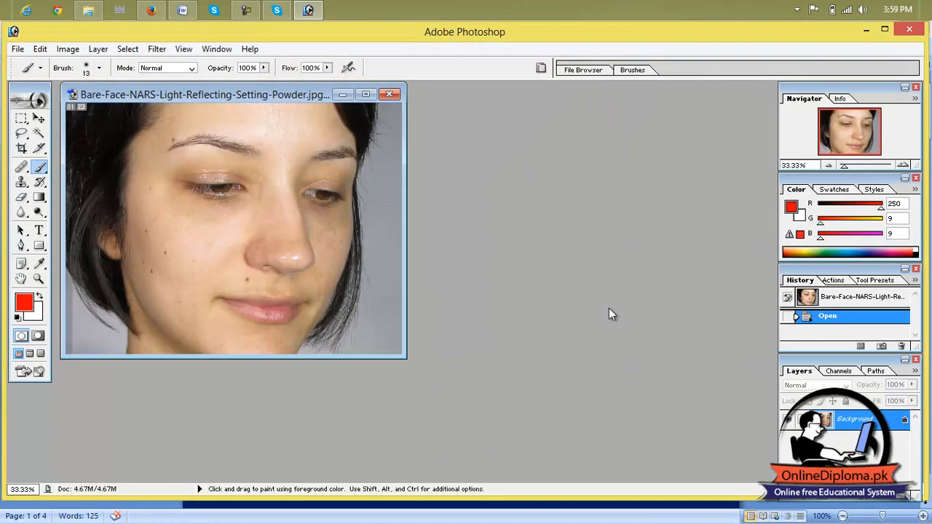
click(366, 94)
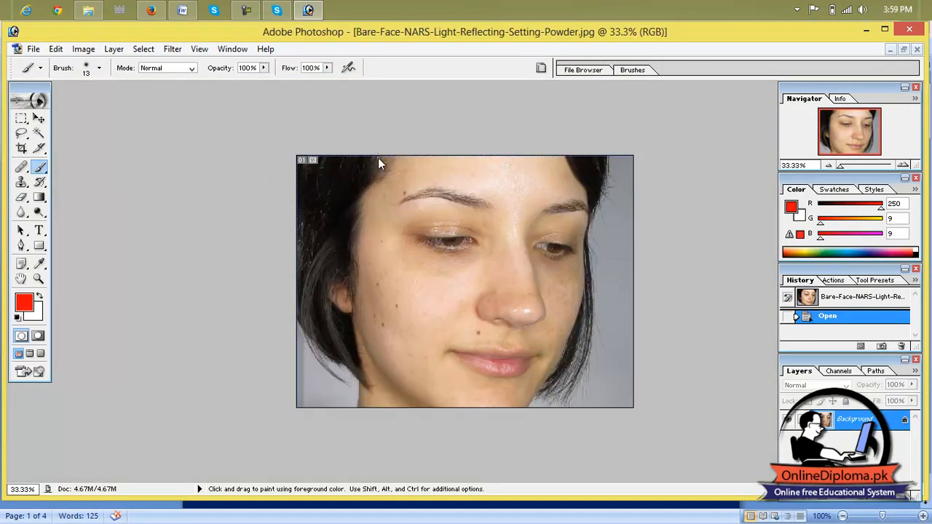
key(ctrl+0)
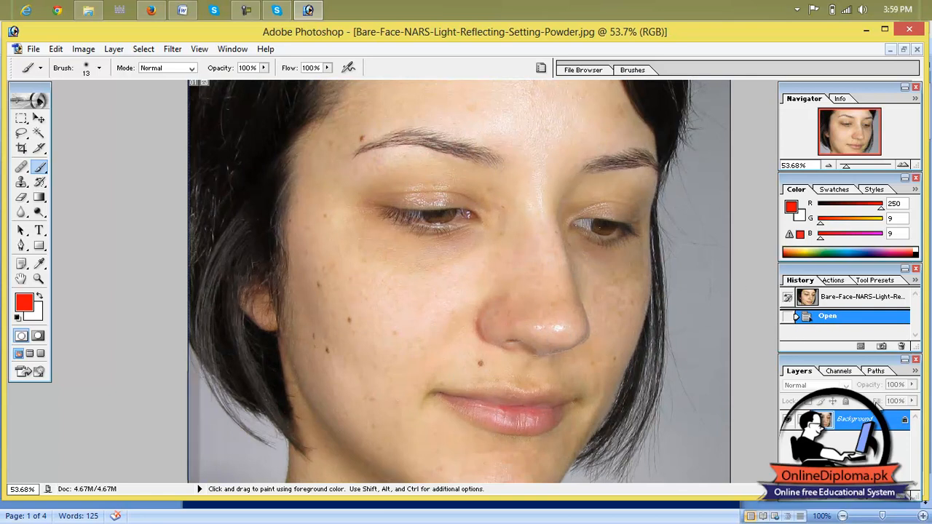
Duplicate the Background layer within the same document, keeping the suggested name.
right_click(877, 428)
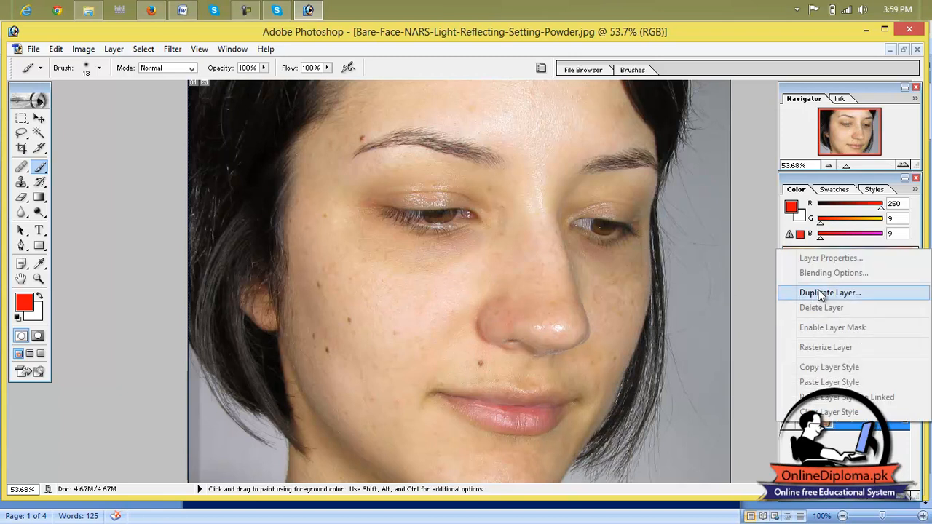
click(848, 462)
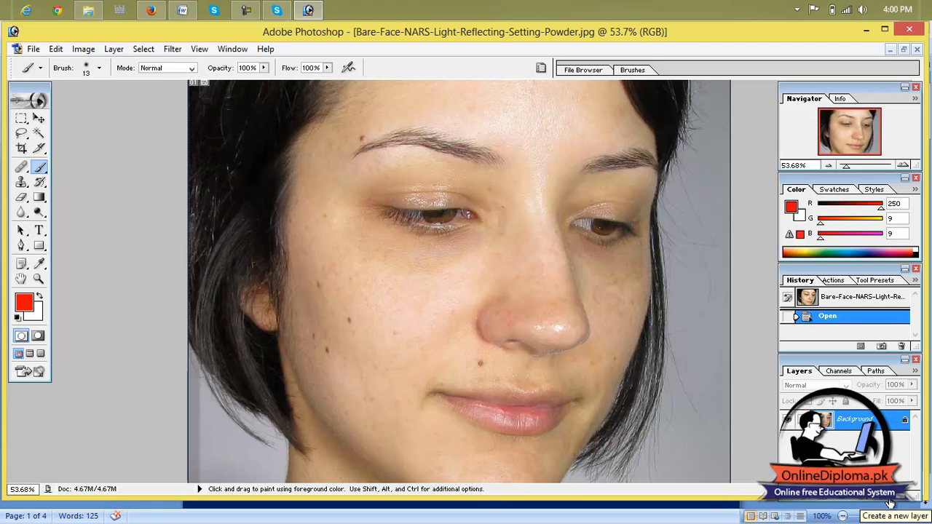
right_click(846, 425)
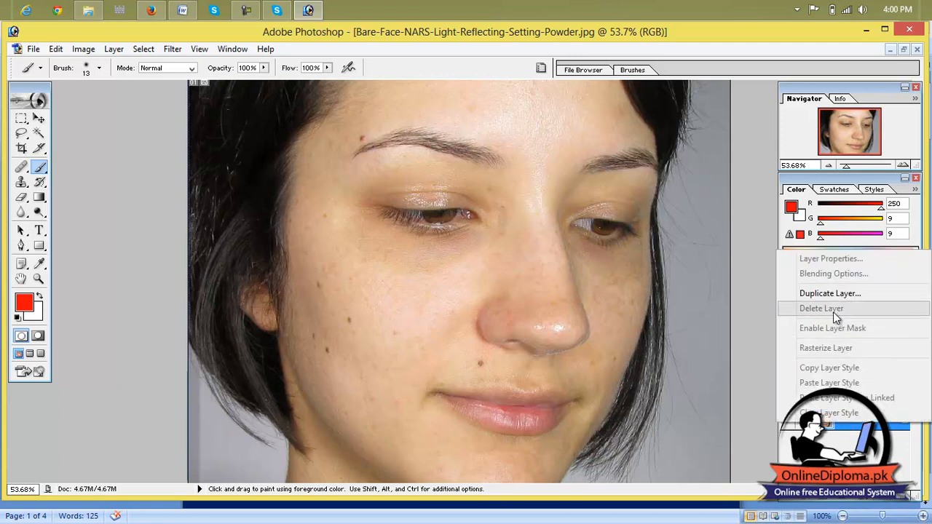
click(825, 295)
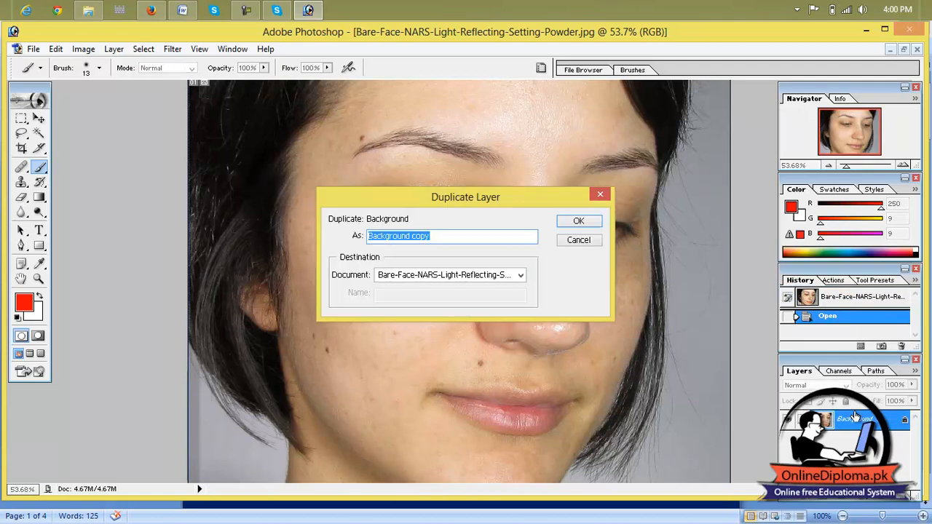
click(594, 225)
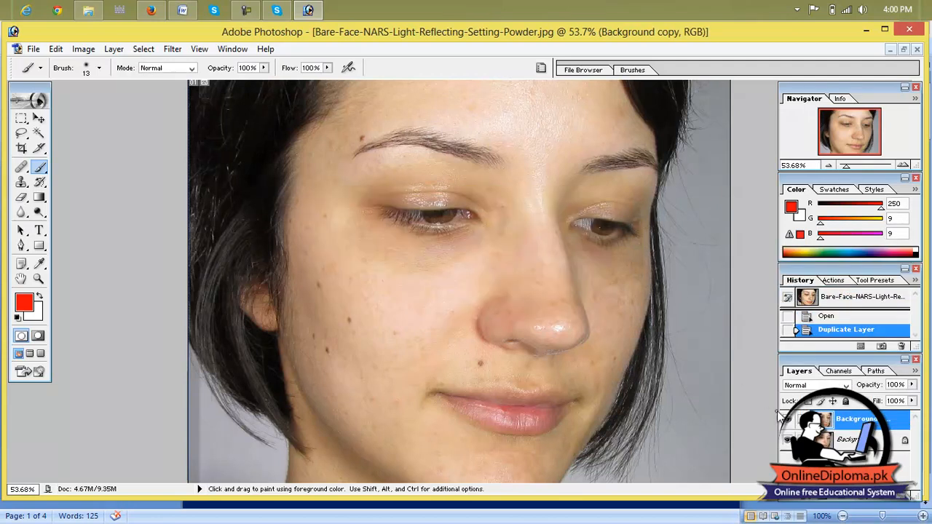
click(786, 441)
Add a new empty layer above the duplicated background and make it the active layer.
click(880, 497)
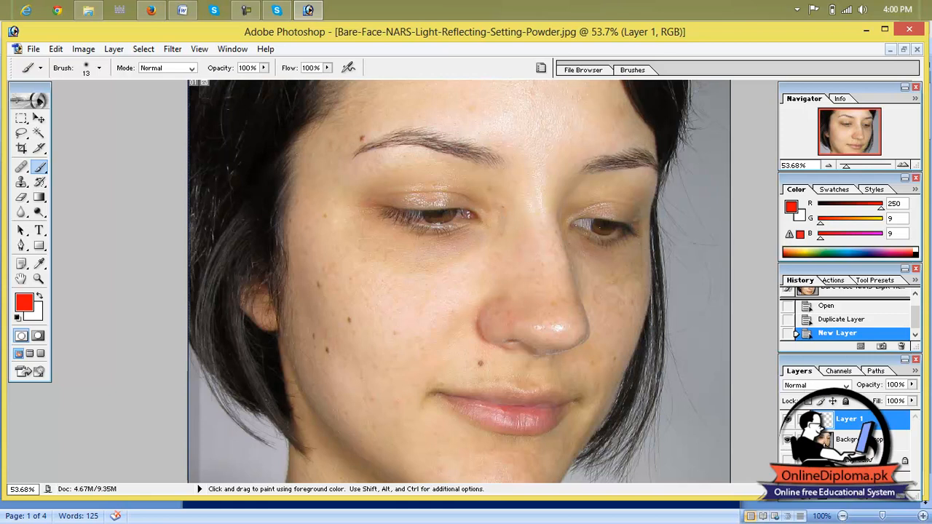
click(824, 441)
click(824, 458)
click(824, 440)
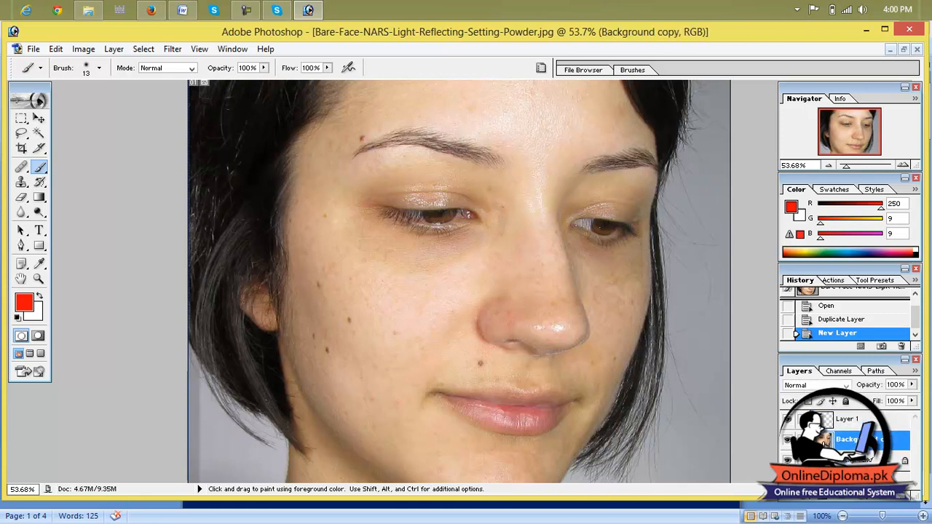
click(824, 420)
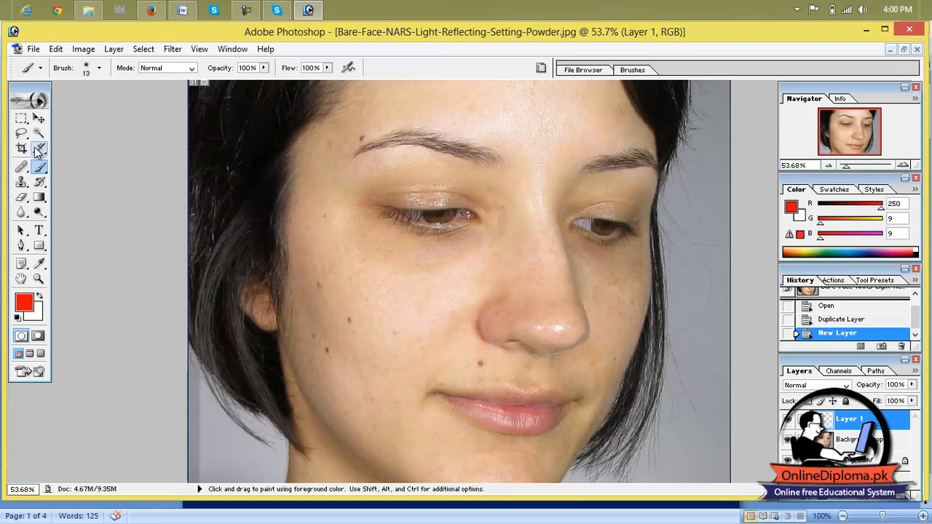
Choose the Healing Brush tool and set its brush diameter to 43 px.
click(22, 168)
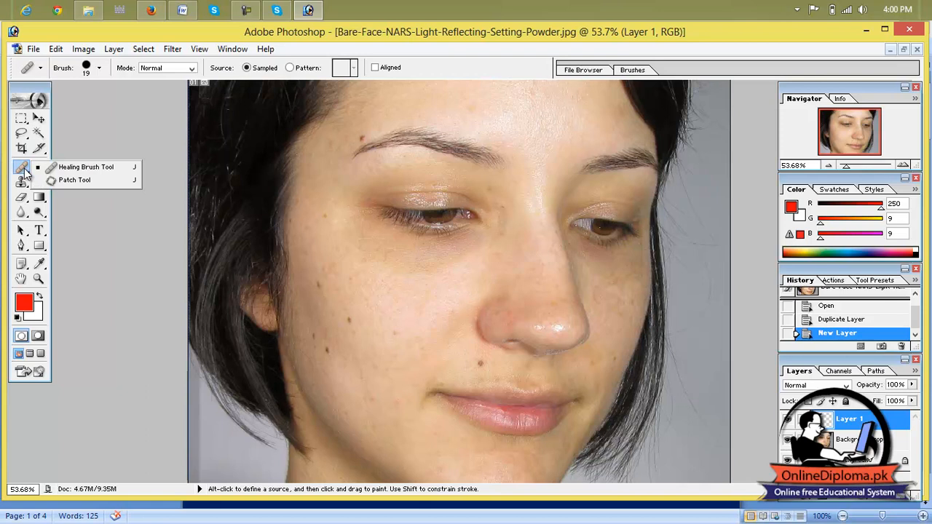
click(72, 170)
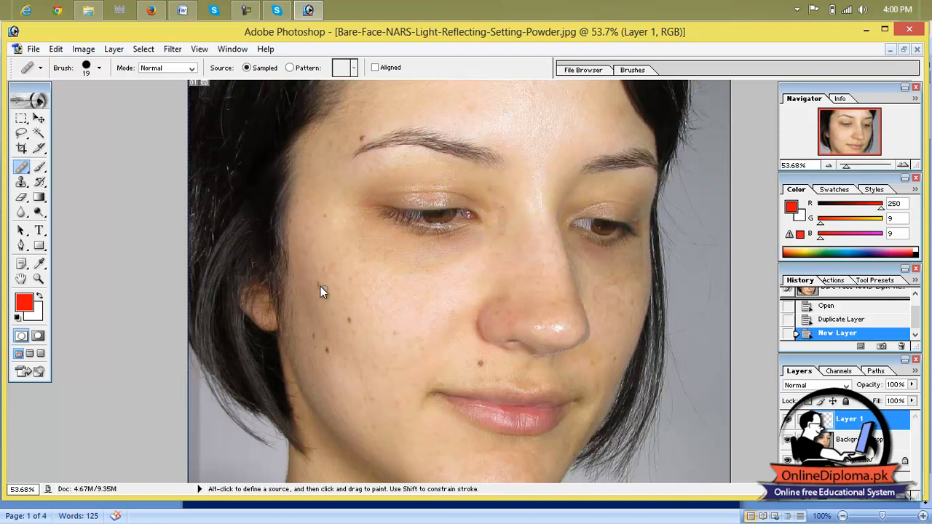
click(22, 168)
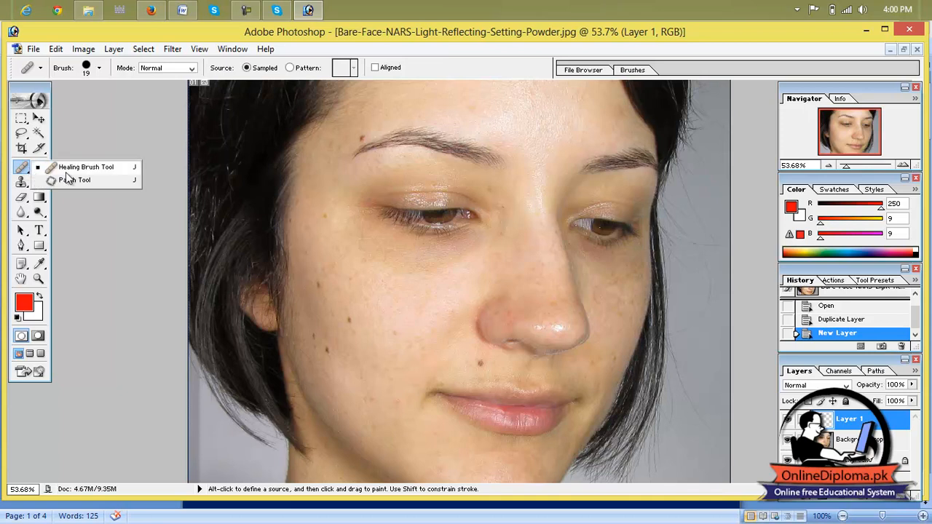
click(72, 170)
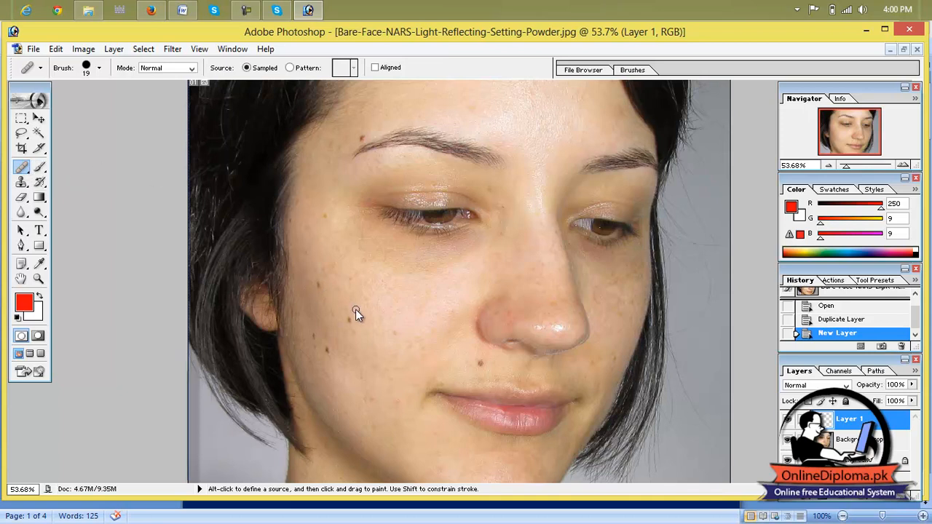
click(99, 67)
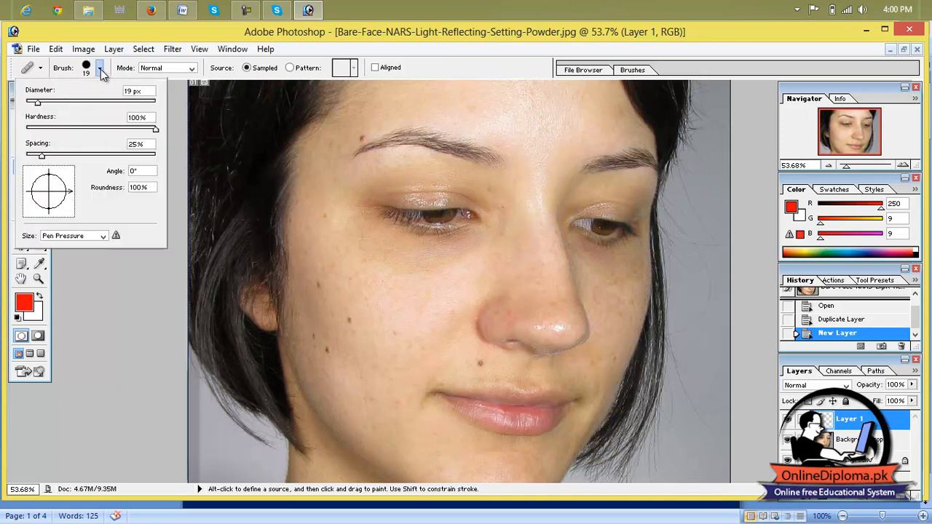
drag(39, 104, 55, 104)
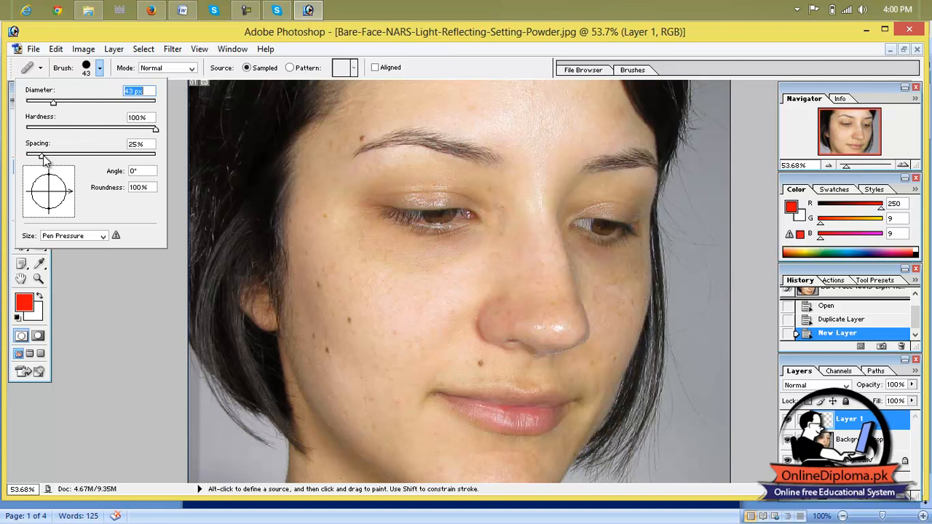
click(348, 291)
Try to heal the mole in the middle of the cheek on the empty layer, sampling clean skin beside it.
click(348, 290)
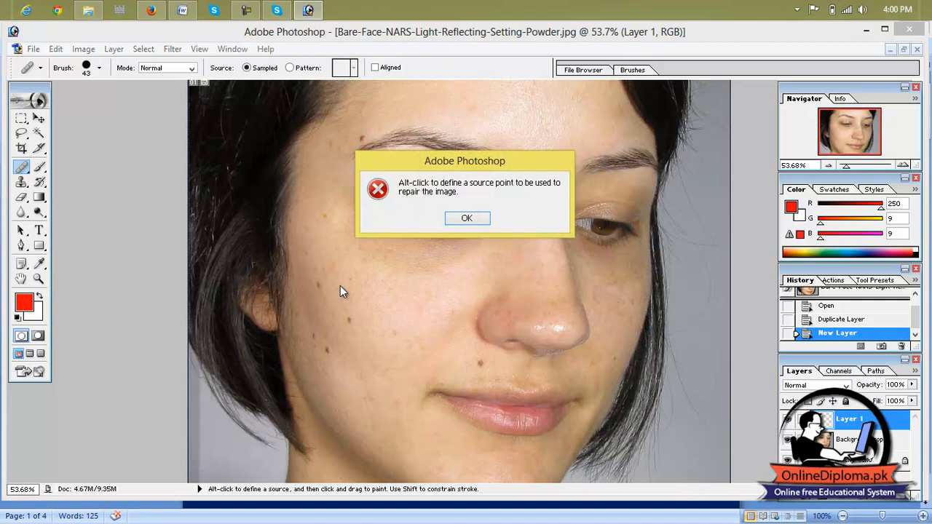
click(459, 222)
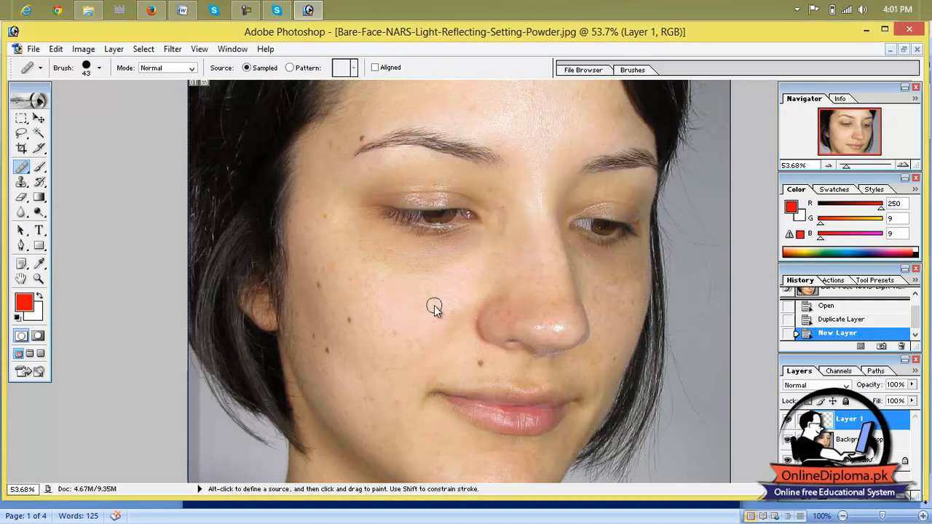
key(alt)
alt+click(362, 309)
drag(356, 314, 345, 333)
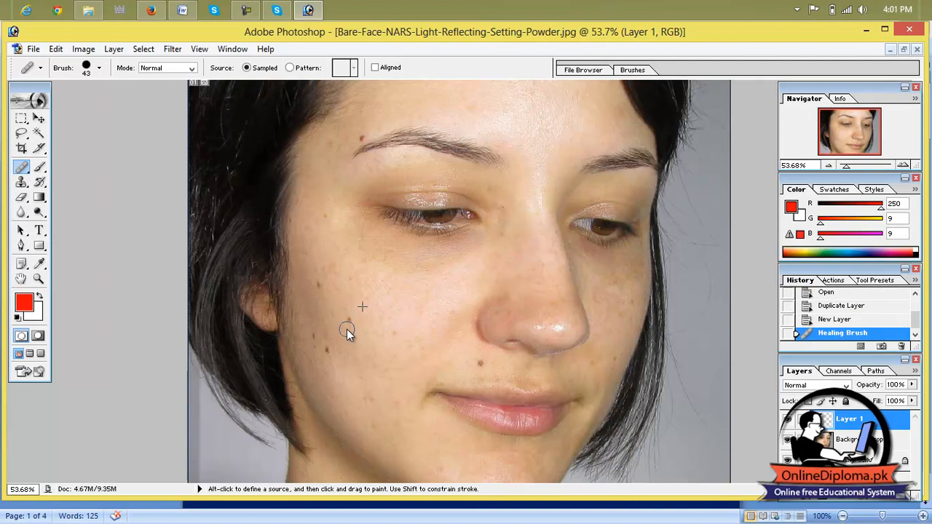
drag(349, 326, 363, 318)
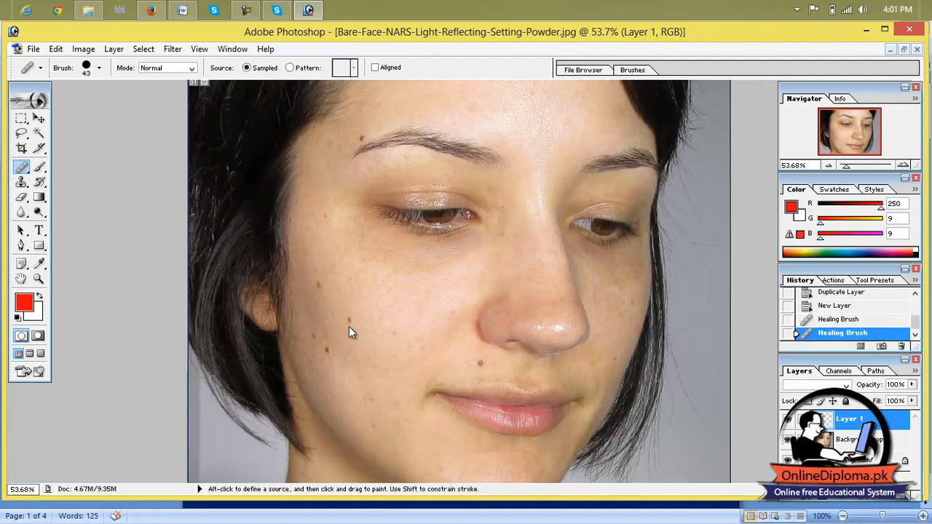
alt+click(364, 313)
drag(350, 323, 346, 322)
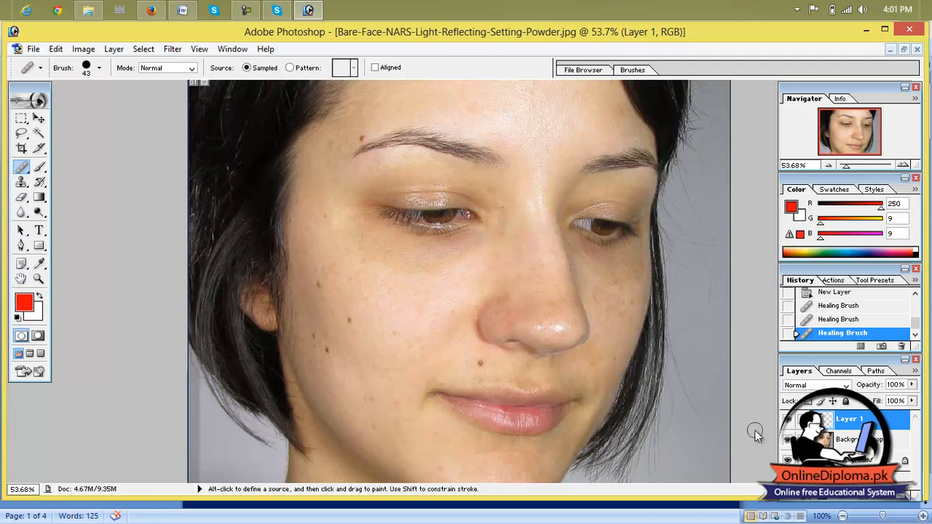
Delete the empty Layer 1 so that the duplicated background is the active layer.
click(830, 440)
click(828, 422)
click(904, 505)
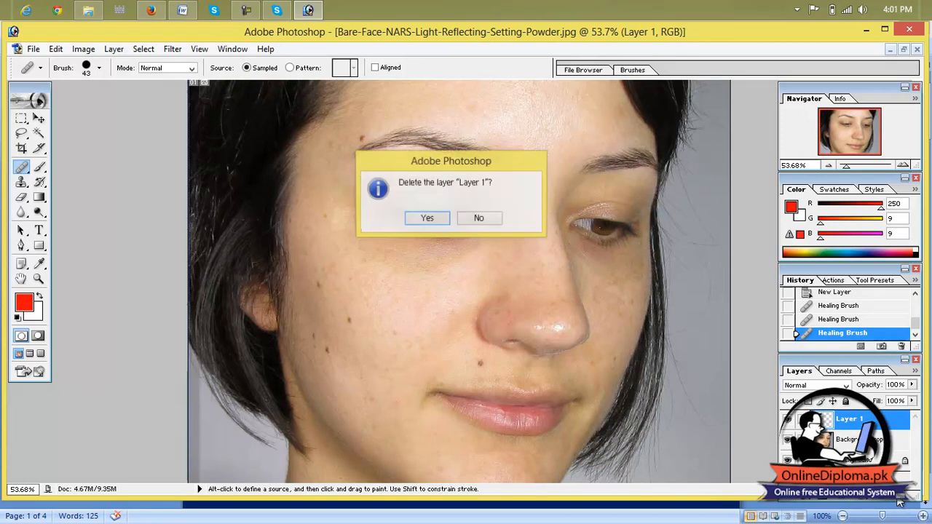
click(427, 218)
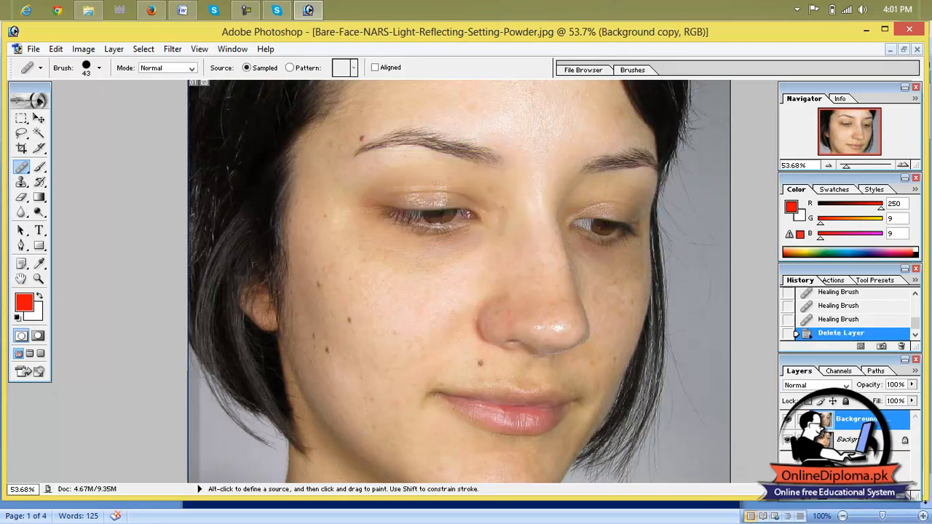
Sample clean cheek skin and heal the moles and spots on the near cheek and above the upper lip.
key(alt)
alt+click(369, 305)
click(351, 320)
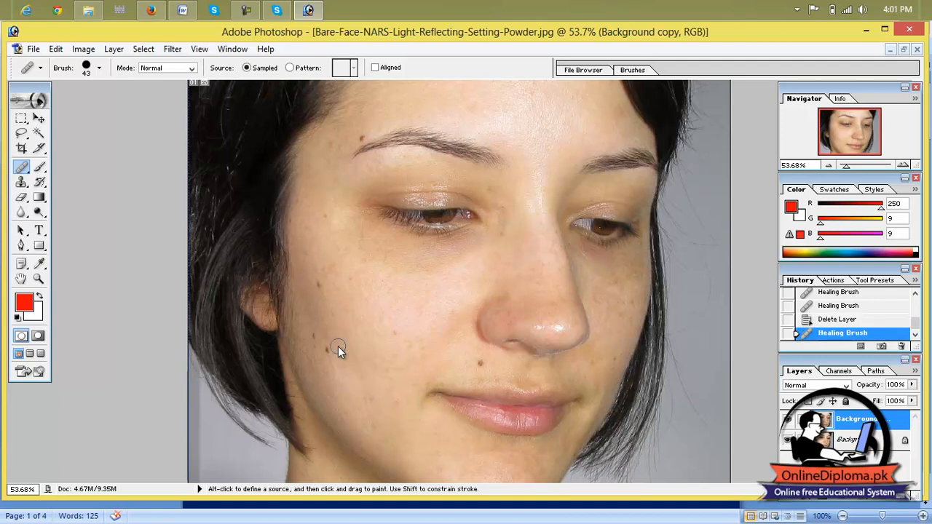
click(329, 348)
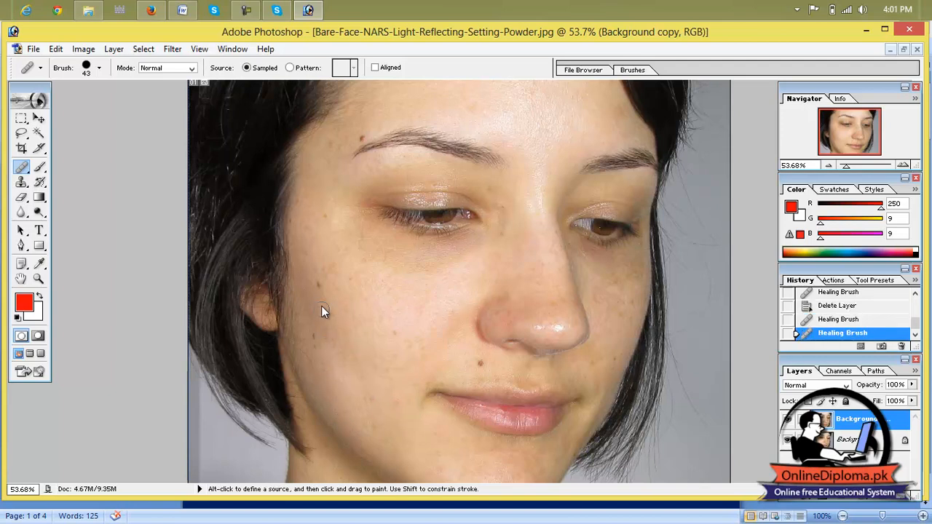
drag(322, 277, 317, 341)
drag(364, 396, 373, 400)
drag(391, 346, 392, 337)
drag(473, 364, 476, 364)
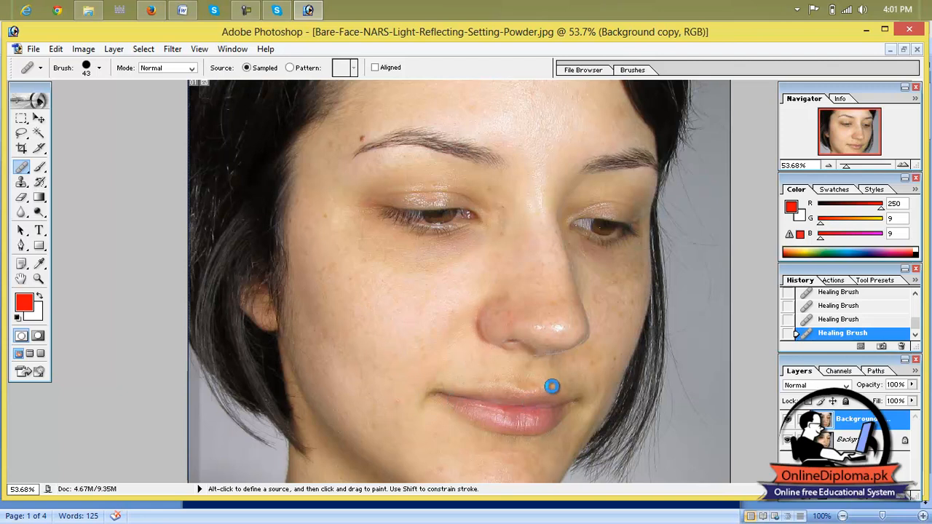
Heal the blemishes on the far cheek, from beside the mouth up to below the eye.
drag(586, 365, 618, 362)
mouse_move(618, 328)
mouse_down()
mouse_move(636, 302)
mouse_move(624, 301)
mouse_move(609, 321)
mouse_up()
drag(600, 288, 597, 303)
Set the Healing Brush spacing to 117%.
click(99, 67)
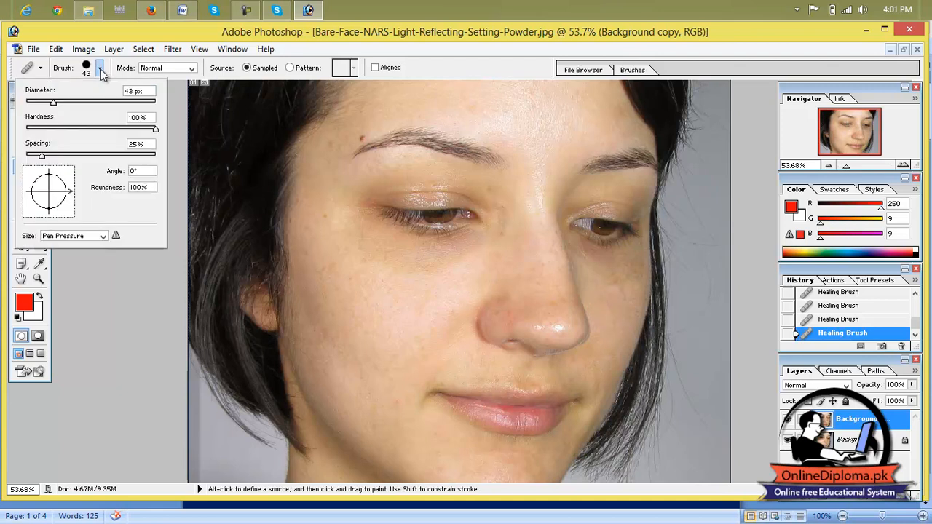
drag(42, 155, 96, 155)
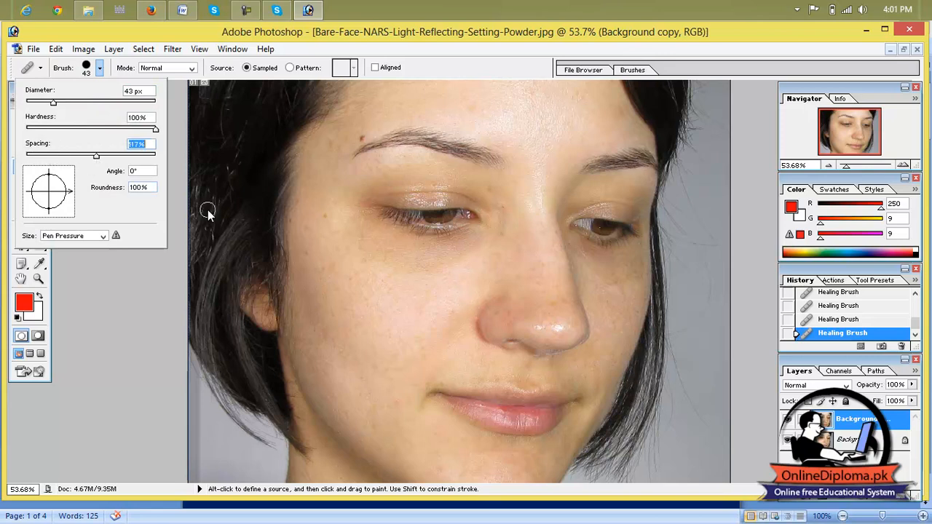
click(347, 299)
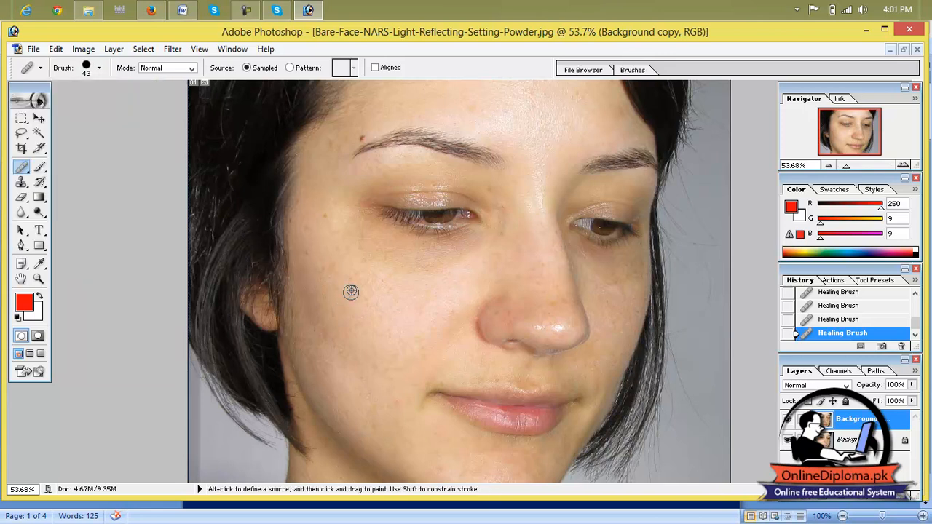
Heal the mole by the near eyebrow, the skin beside the nose, the nose tip's shine and the area above the lip.
mouse_move(367, 128)
mouse_down()
mouse_move(351, 154)
mouse_move(339, 146)
mouse_move(331, 157)
mouse_up()
drag(506, 223, 490, 253)
drag(481, 289, 480, 292)
mouse_move(539, 333)
mouse_down()
mouse_move(546, 325)
mouse_move(572, 332)
mouse_up()
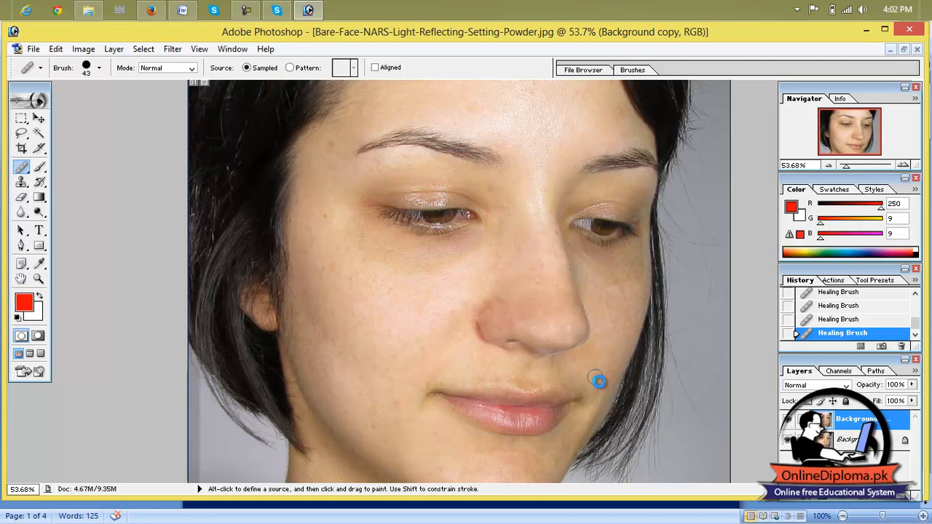
mouse_move(509, 381)
mouse_down()
mouse_move(429, 383)
mouse_move(437, 374)
mouse_move(426, 385)
mouse_move(440, 386)
mouse_up()
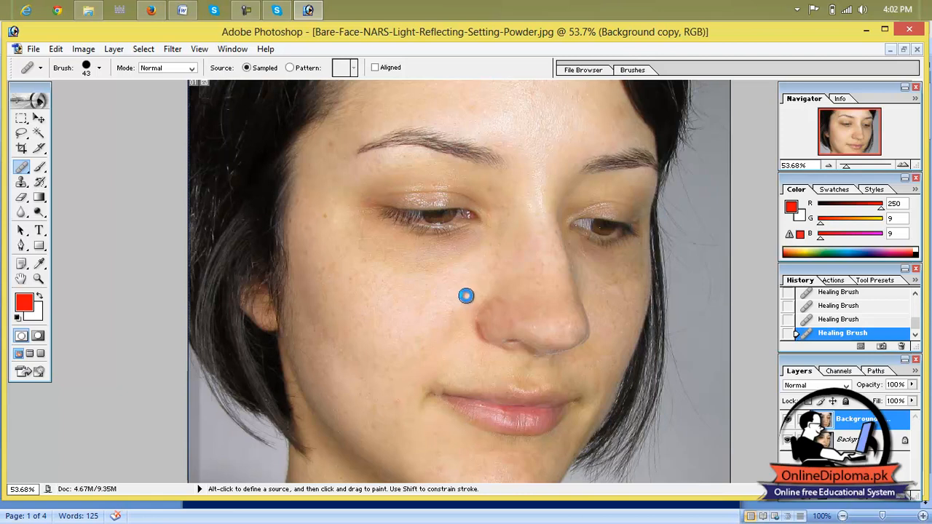
Heal the remaining spots on the near temple, beside the eye and on the forehead.
mouse_move(316, 191)
mouse_down()
mouse_move(326, 214)
mouse_move(352, 229)
mouse_up()
drag(336, 144, 329, 162)
drag(470, 117, 466, 99)
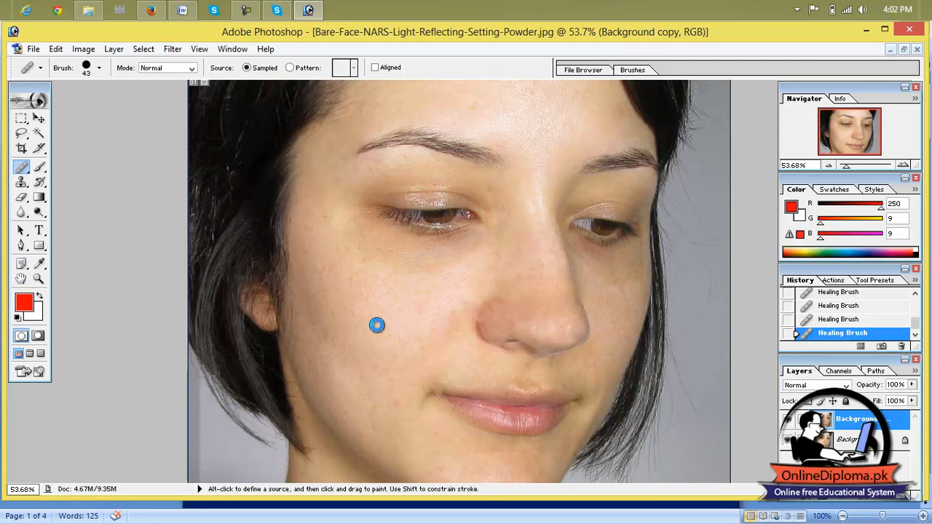
Heal the remaining spots on the near cheek and beside the corner of the mouth.
drag(421, 321, 420, 320)
drag(424, 389, 444, 413)
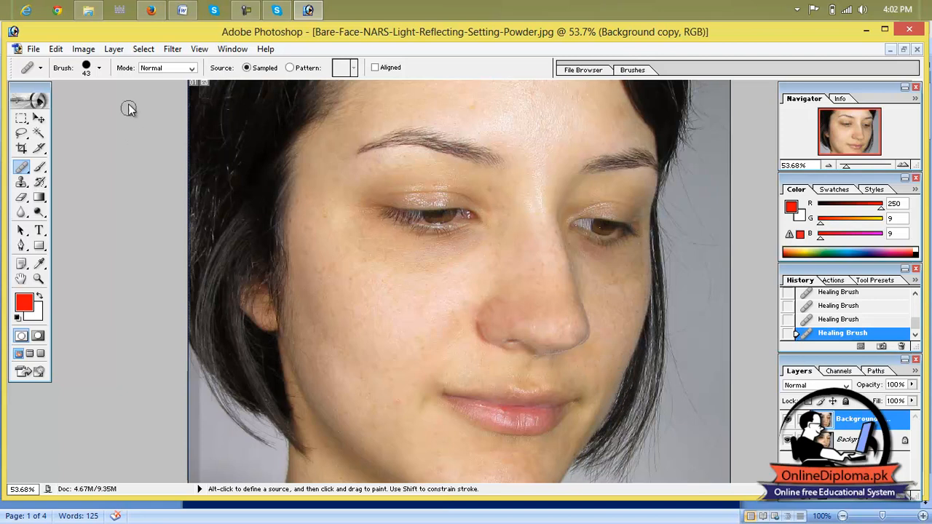
Compare the retouched face with the original by going back to the opening history state and returning to the latest Healing Brush state.
click(847, 439)
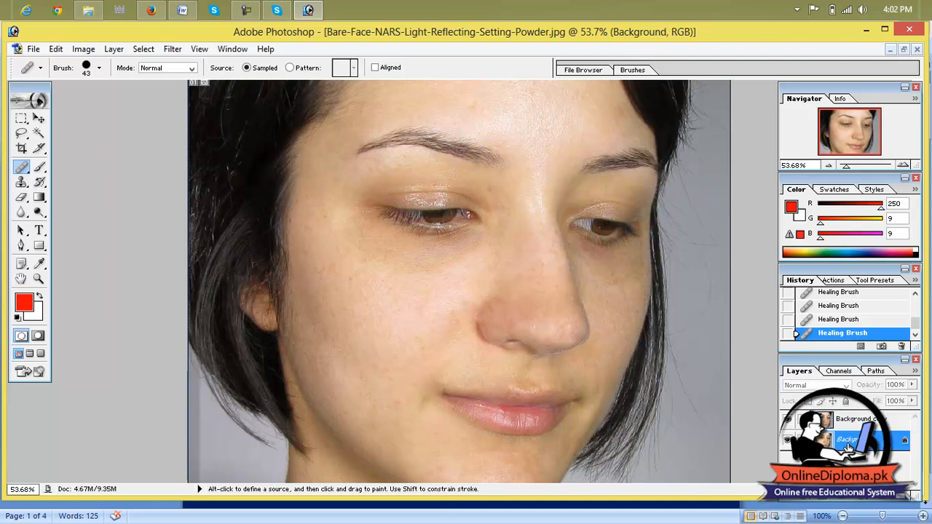
click(845, 426)
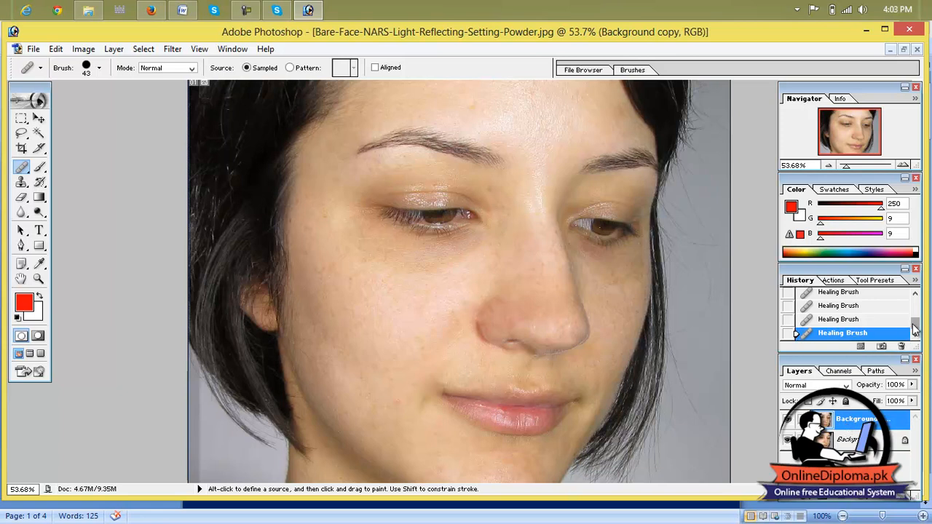
drag(915, 328, 915, 298)
click(869, 303)
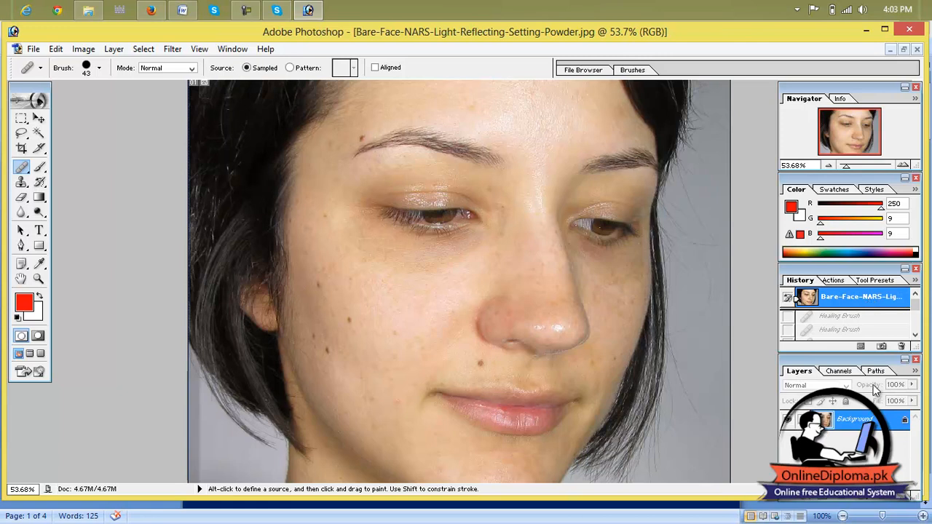
drag(915, 309, 916, 325)
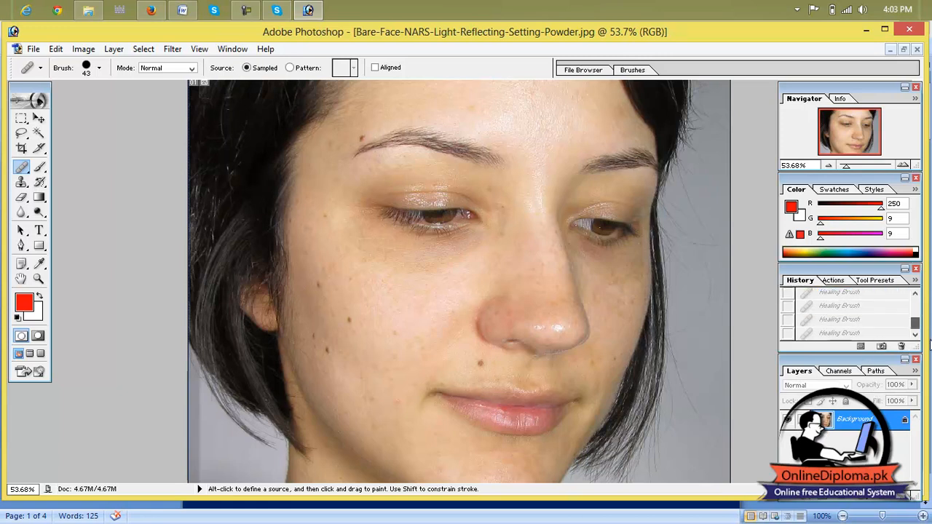
click(868, 334)
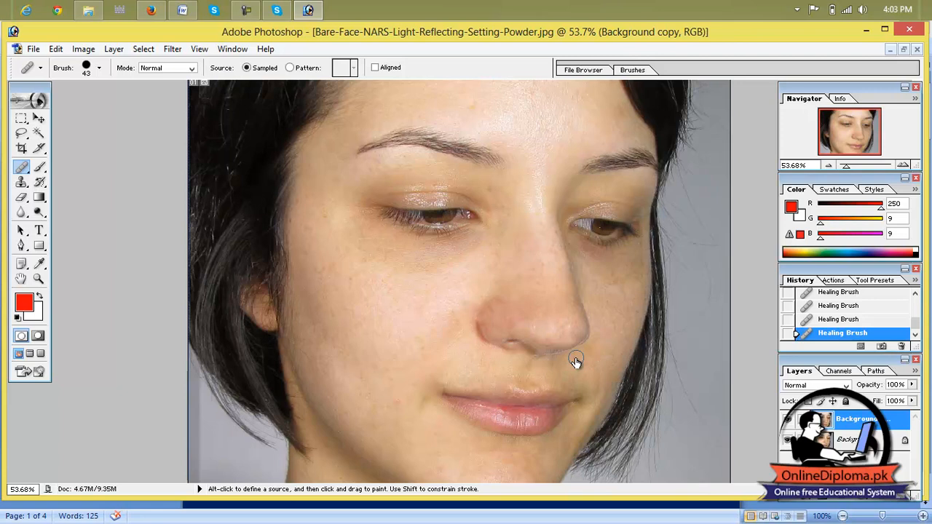
Delete the retouched Background copy layer and duplicate the Background layer again as Background copy.
right_click(856, 424)
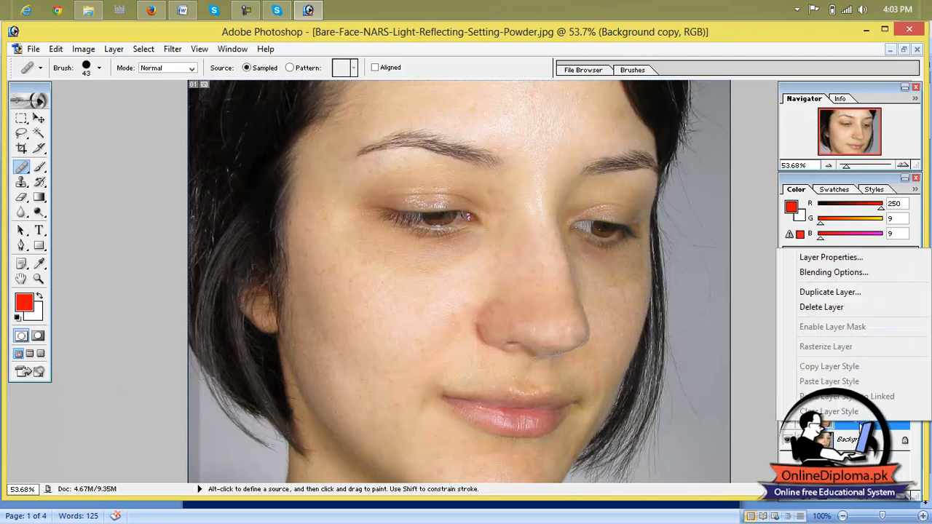
click(841, 304)
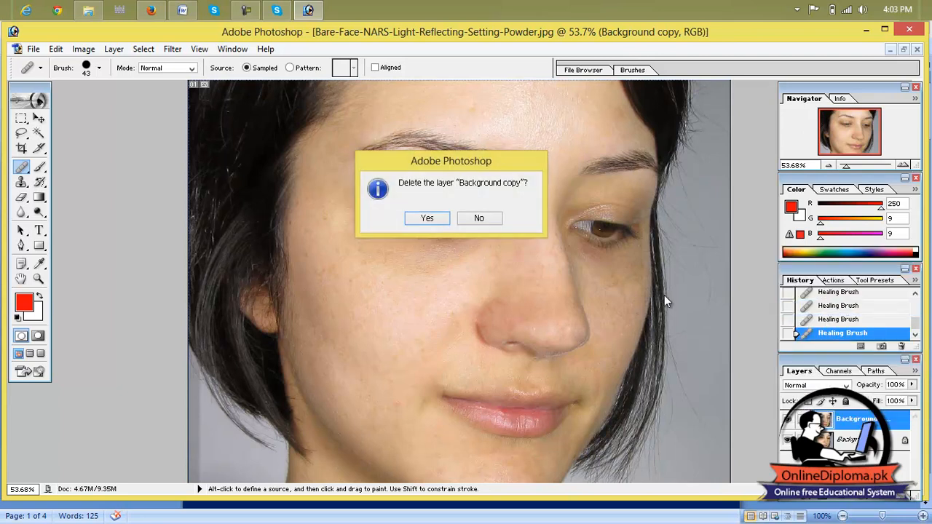
click(440, 220)
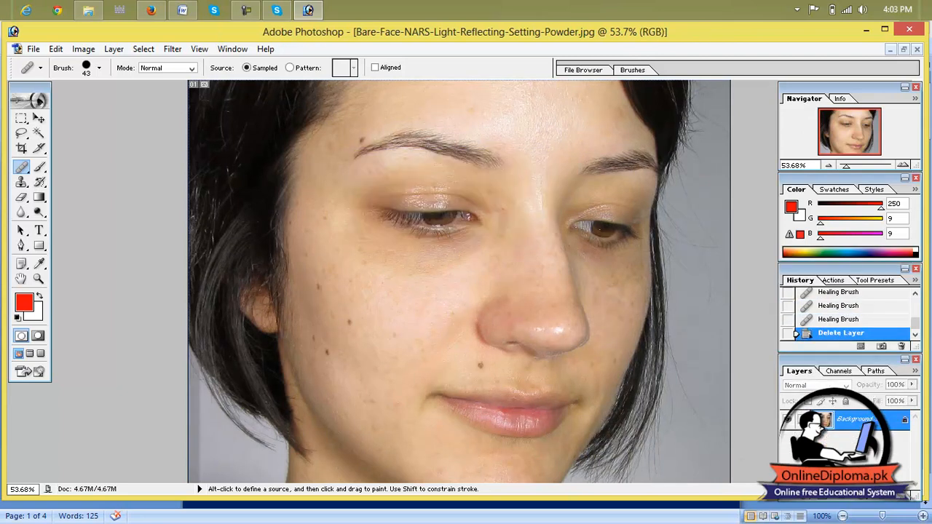
right_click(838, 417)
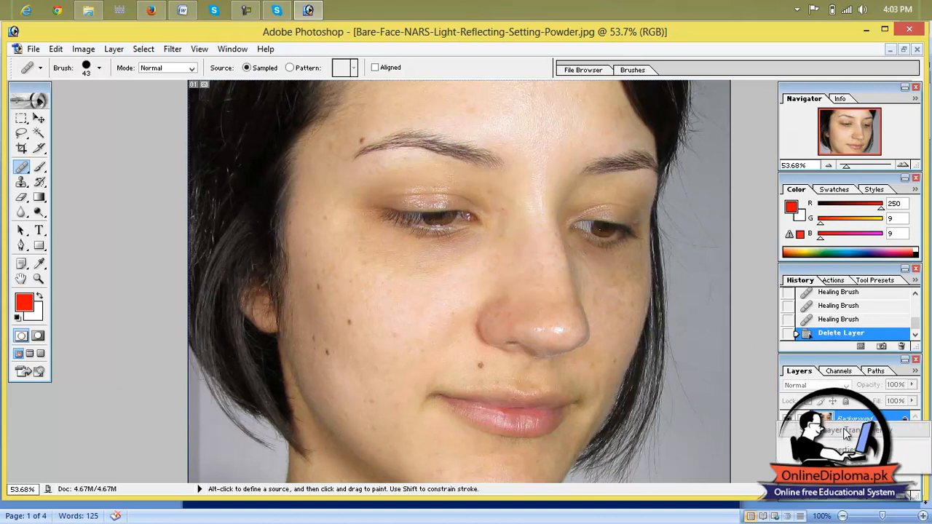
right_click(842, 416)
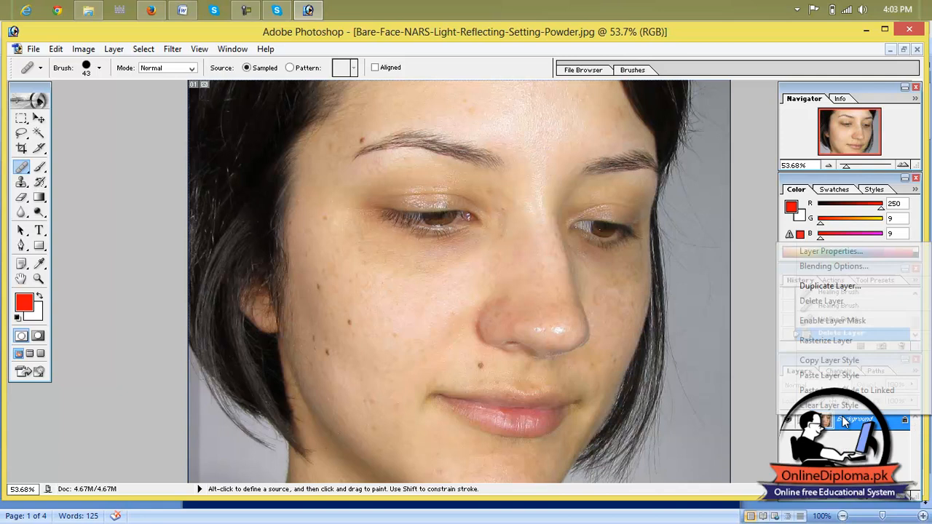
click(845, 289)
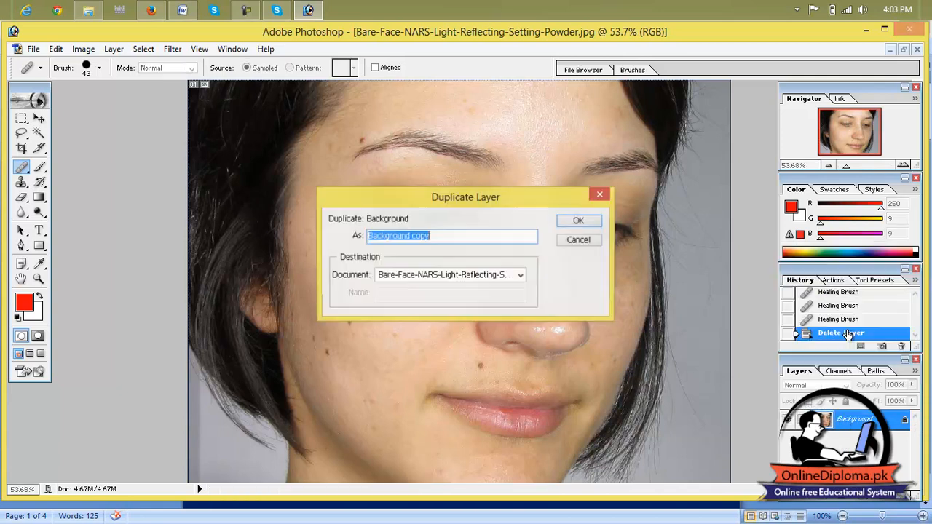
click(578, 221)
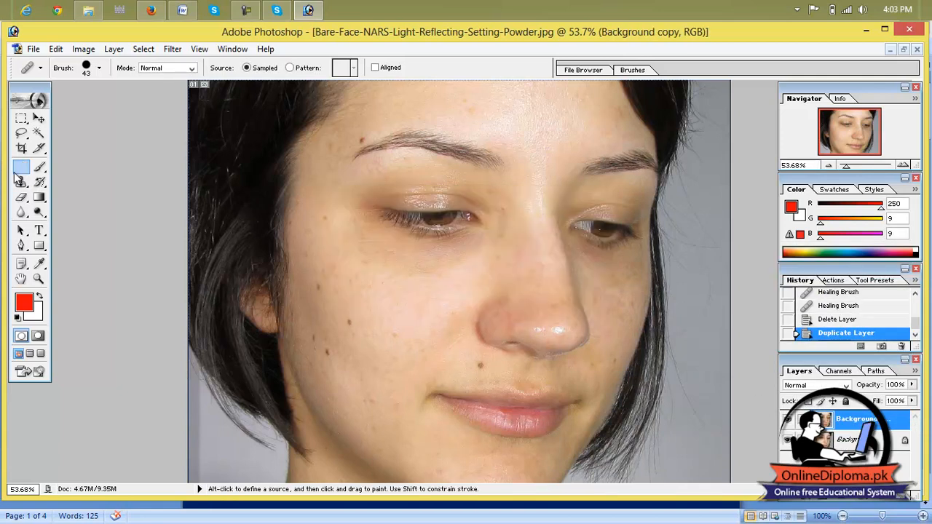
Use the Patch tool with Source selected to cover the two upper moles on the near cheek with clean skin.
drag(22, 174, 45, 183)
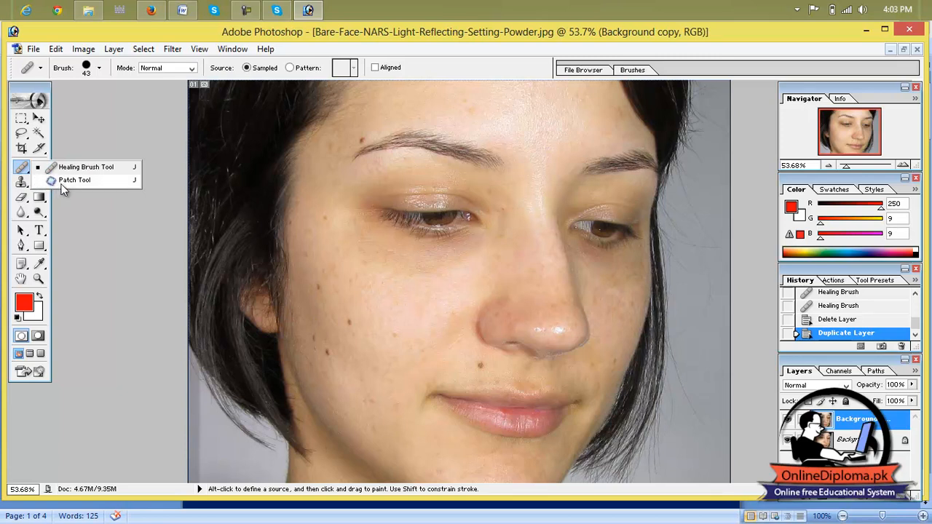
drag(63, 188, 62, 180)
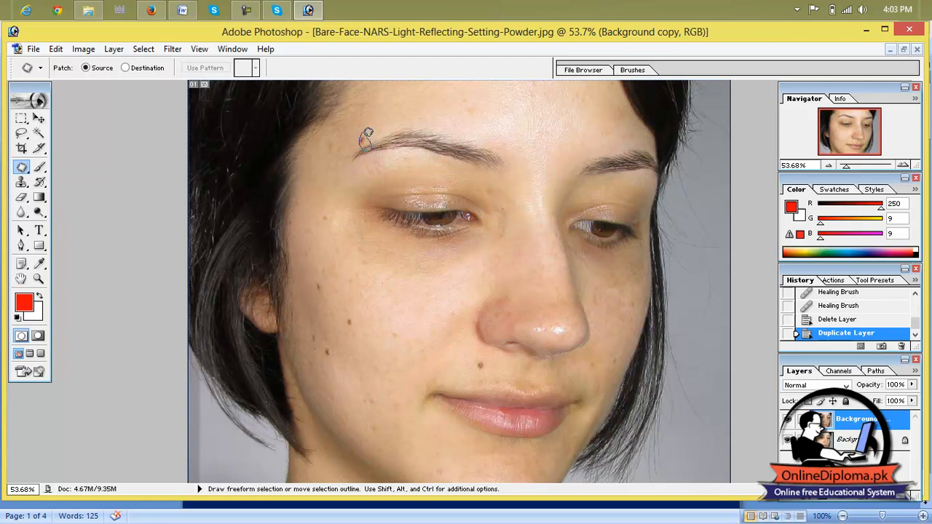
drag(366, 135, 361, 138)
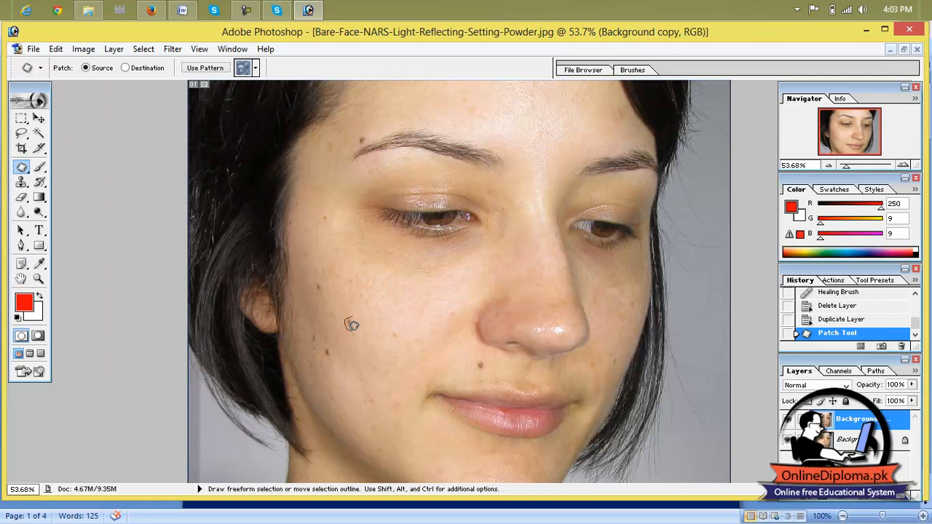
mouse_move(359, 316)
mouse_down()
mouse_move(354, 323)
mouse_move(399, 284)
mouse_move(437, 310)
mouse_up()
mouse_move(328, 276)
mouse_down()
mouse_move(324, 283)
mouse_move(395, 260)
mouse_move(401, 271)
mouse_up()
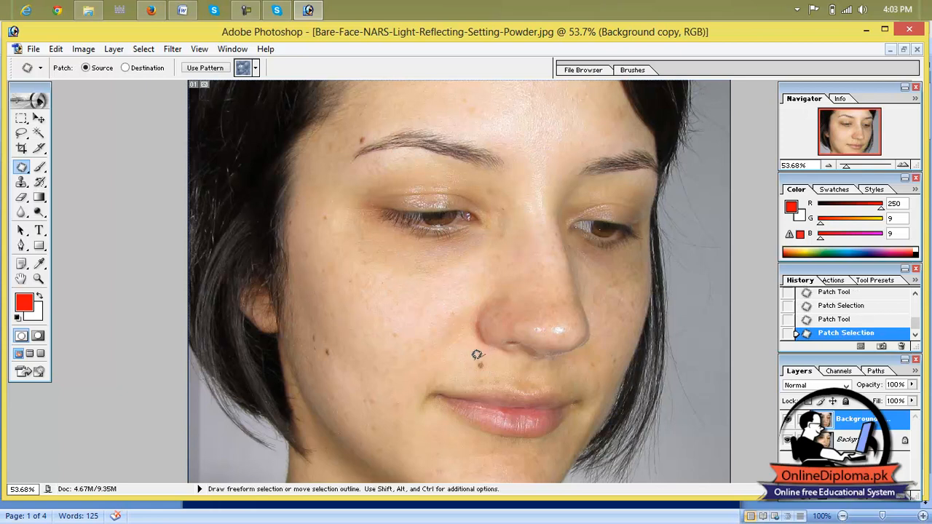
Patch the moles above the lip and on the lower near cheek, plus the spots on the forehead, far cheek and near temple.
mouse_move(488, 350)
mouse_down()
mouse_move(411, 320)
mouse_move(399, 301)
mouse_up()
mouse_move(335, 340)
mouse_down()
mouse_move(328, 354)
mouse_move(394, 333)
mouse_up()
drag(325, 332, 312, 337)
mouse_move(479, 91)
mouse_down()
mouse_move(456, 99)
mouse_move(491, 110)
mouse_move(483, 89)
mouse_up()
click(616, 350)
mouse_move(619, 350)
mouse_down()
mouse_move(591, 354)
mouse_move(589, 364)
mouse_move(595, 356)
mouse_up()
drag(325, 206, 324, 212)
Try to cover the near eye and its dark outer corner with skin patched from the cheek, and deselect.
drag(477, 189, 409, 177)
drag(412, 243, 471, 237)
drag(481, 186, 477, 188)
drag(437, 218, 369, 322)
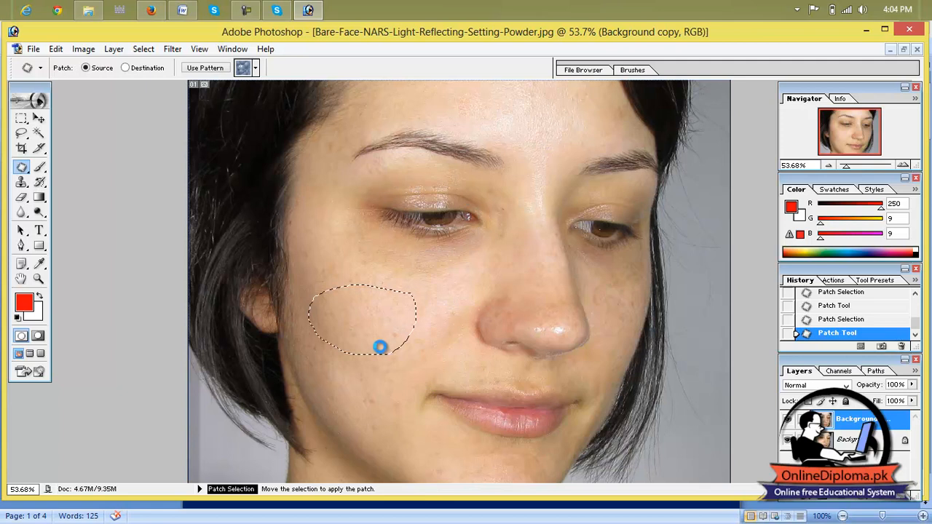
click(385, 177)
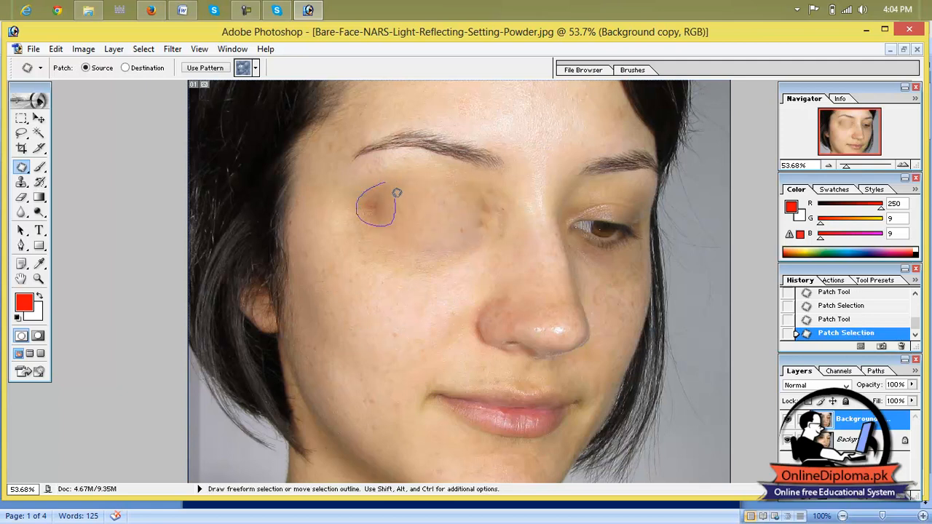
drag(389, 180, 357, 291)
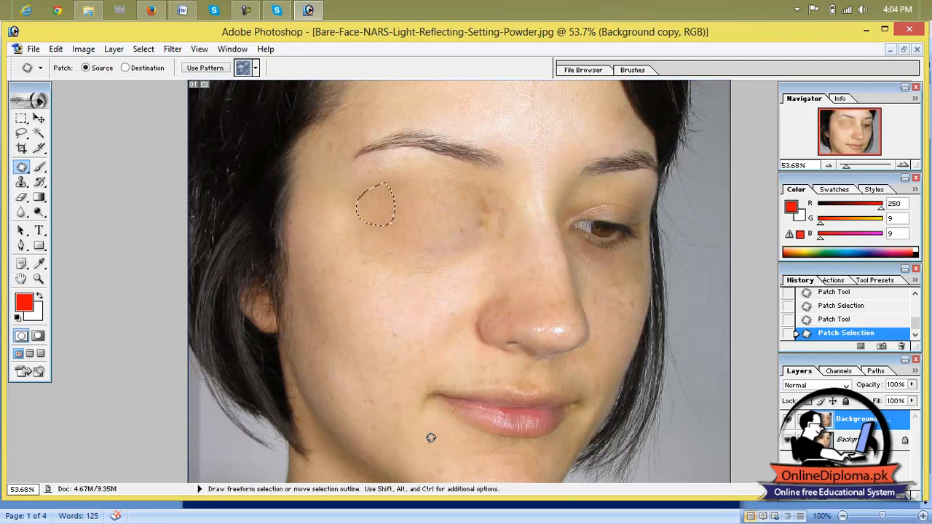
click(437, 292)
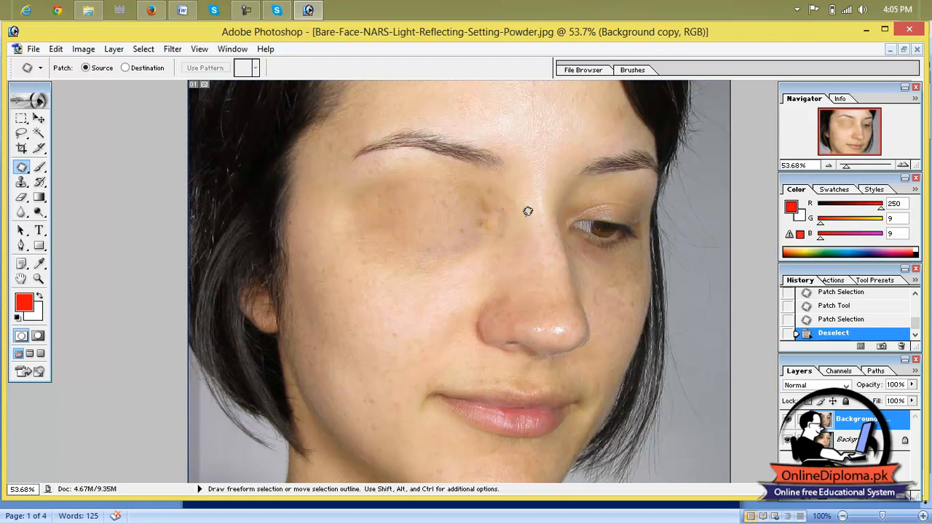
Outline the near eyebrow with the Patch tool and try to replace it with skin from elsewhere on the face.
mouse_move(505, 139)
mouse_down()
mouse_move(423, 117)
mouse_move(367, 124)
mouse_up()
mouse_move(358, 157)
mouse_down()
mouse_move(485, 170)
mouse_move(510, 149)
mouse_move(505, 141)
mouse_move(383, 240)
mouse_move(367, 300)
mouse_up()
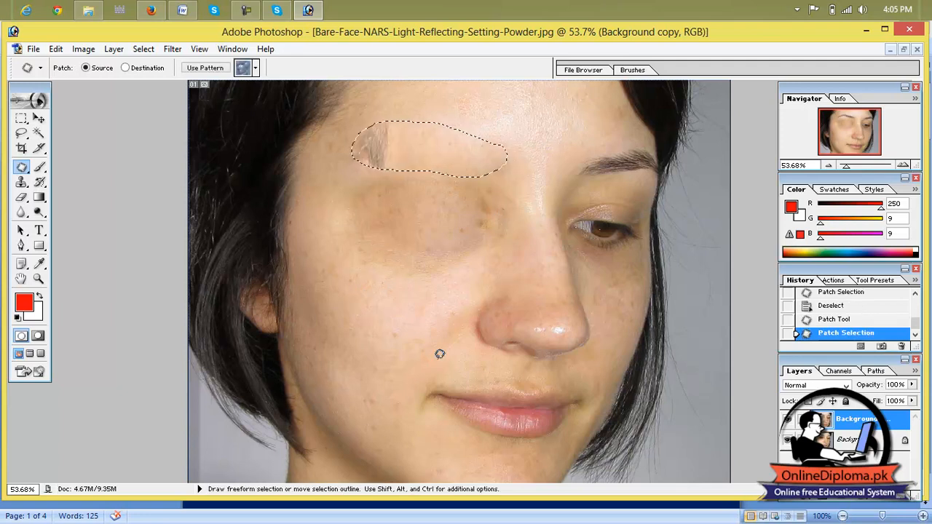
drag(401, 122, 387, 125)
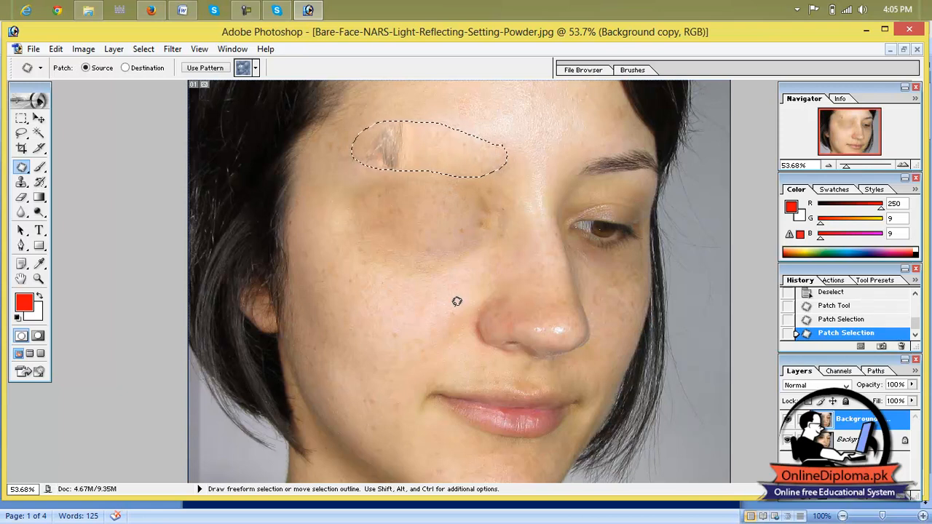
Revert the history to before the eye and eyebrow patches, and patch the near temple spot again with adjacent skin.
click(840, 309)
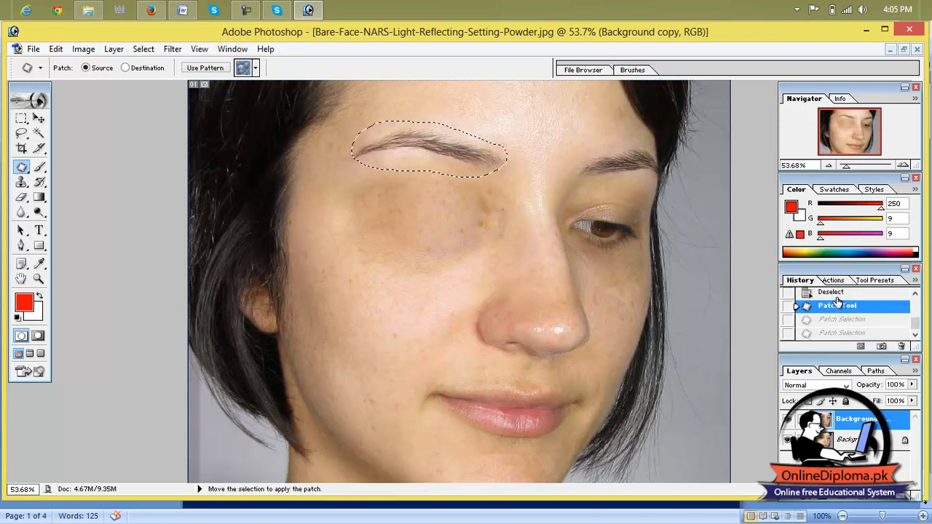
click(837, 295)
scroll(838, 301, up, 1)
click(836, 300)
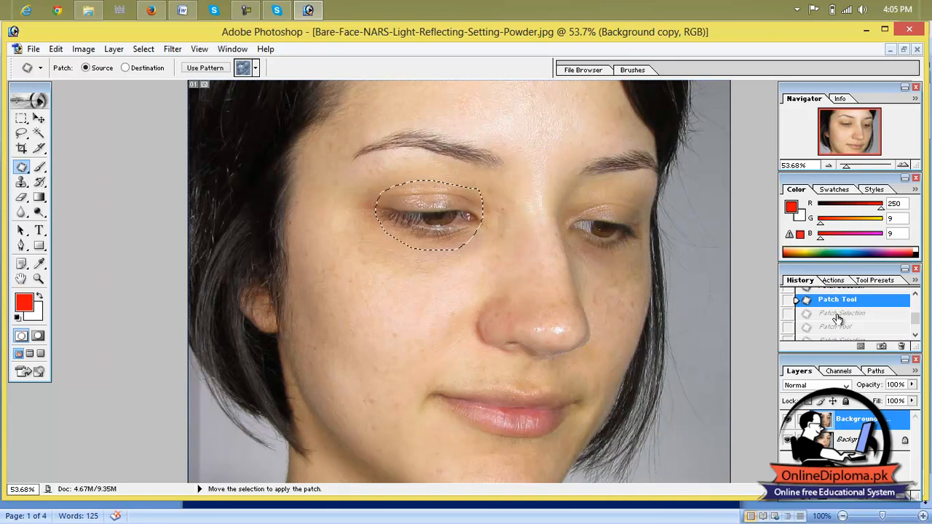
click(840, 309)
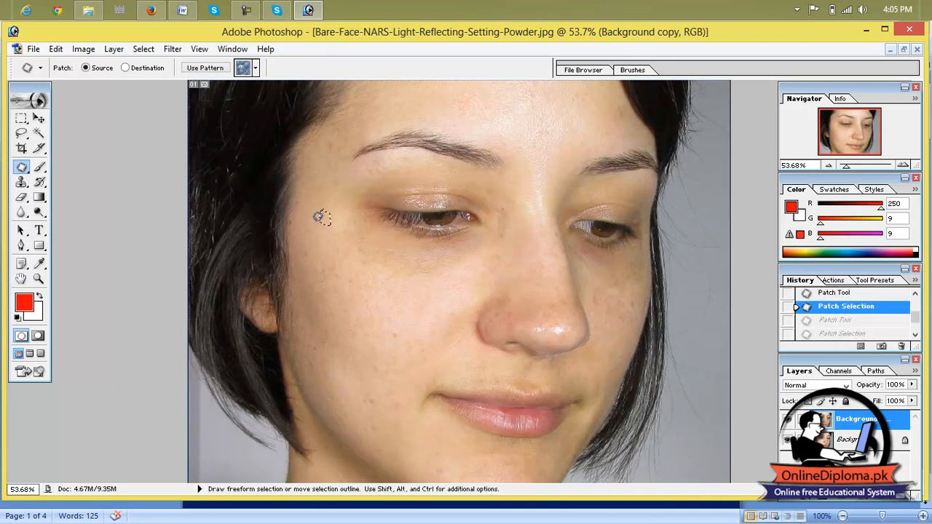
drag(325, 217, 349, 235)
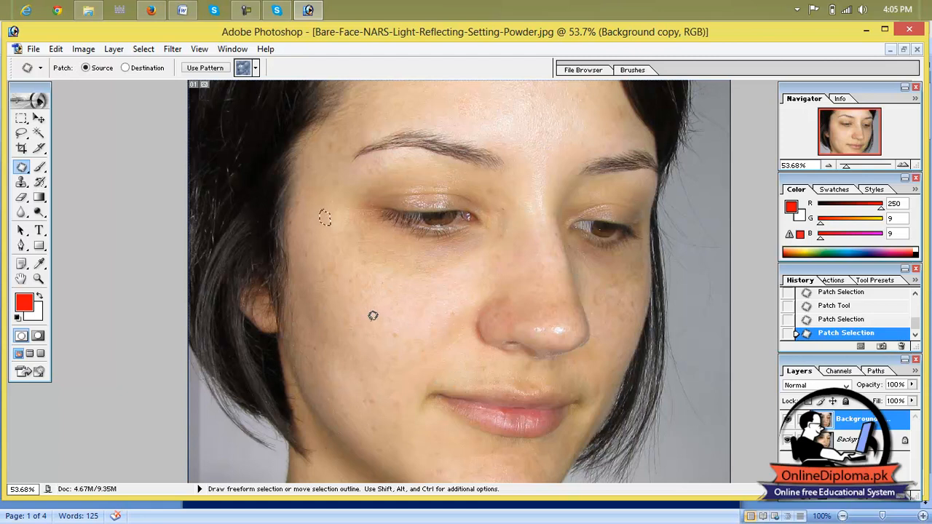
Switch to the Healing Brush, clear the temple selection and try healing the near cheek without defining a new source.
click(22, 172)
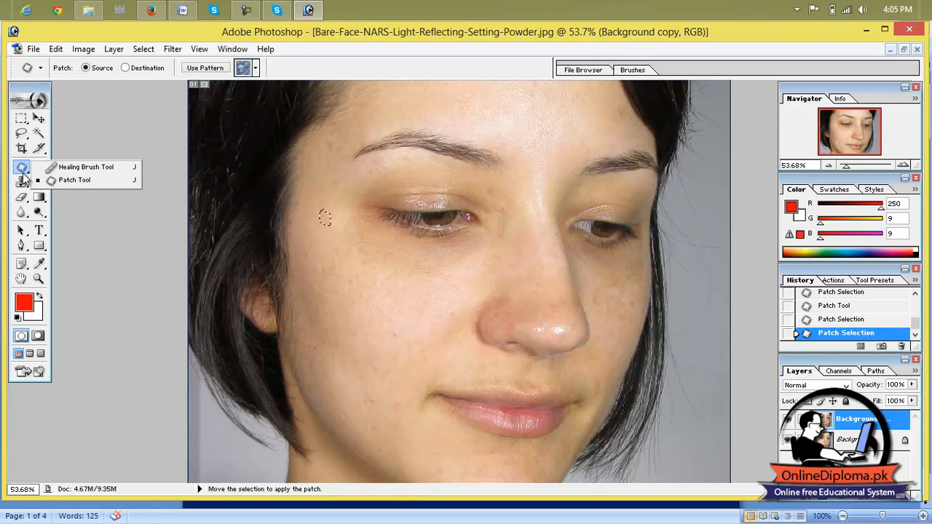
click(65, 170)
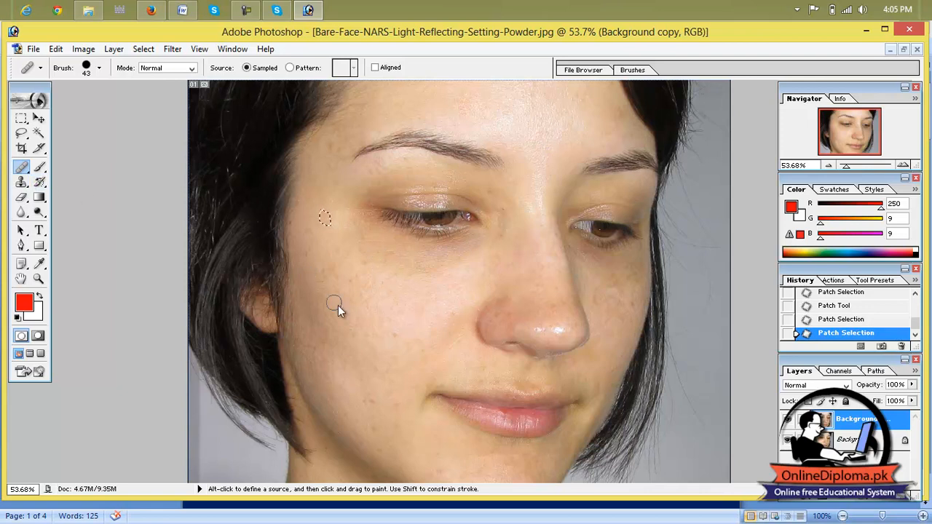
click(456, 297)
click(487, 222)
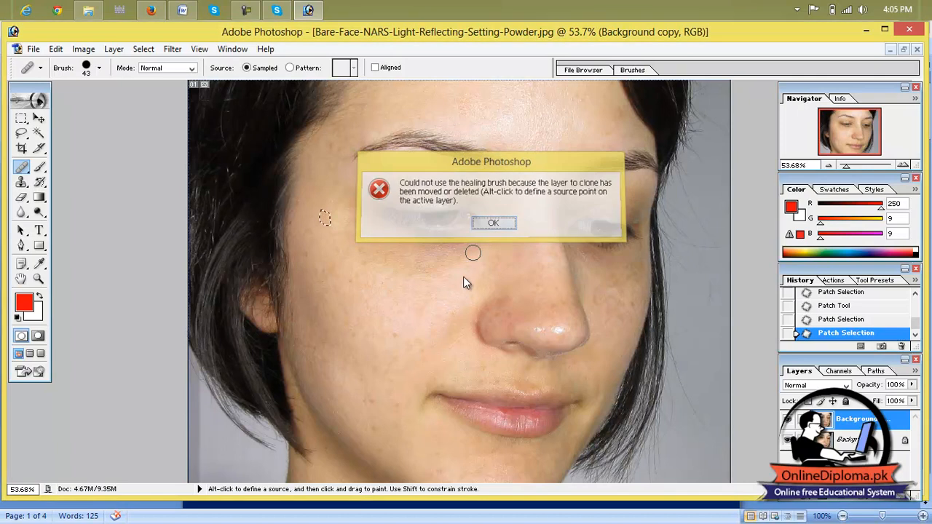
key(ctrl+d)
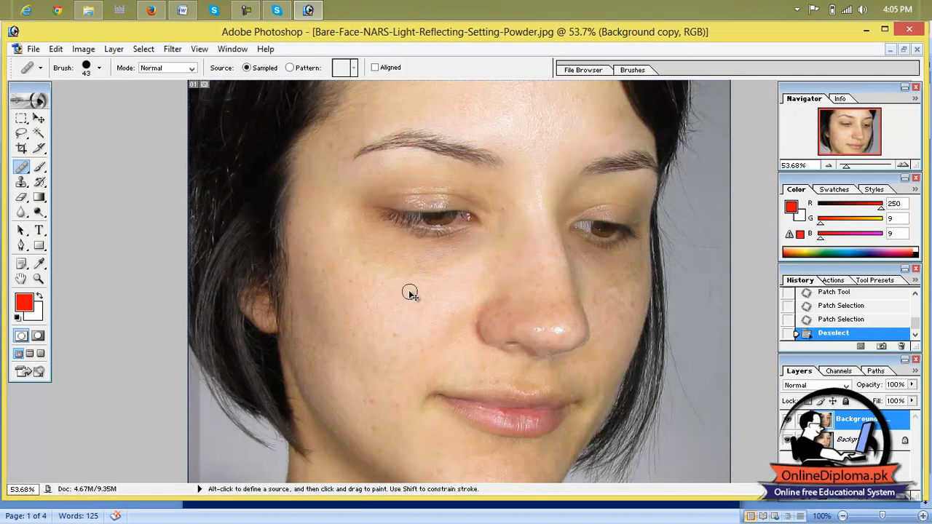
click(447, 294)
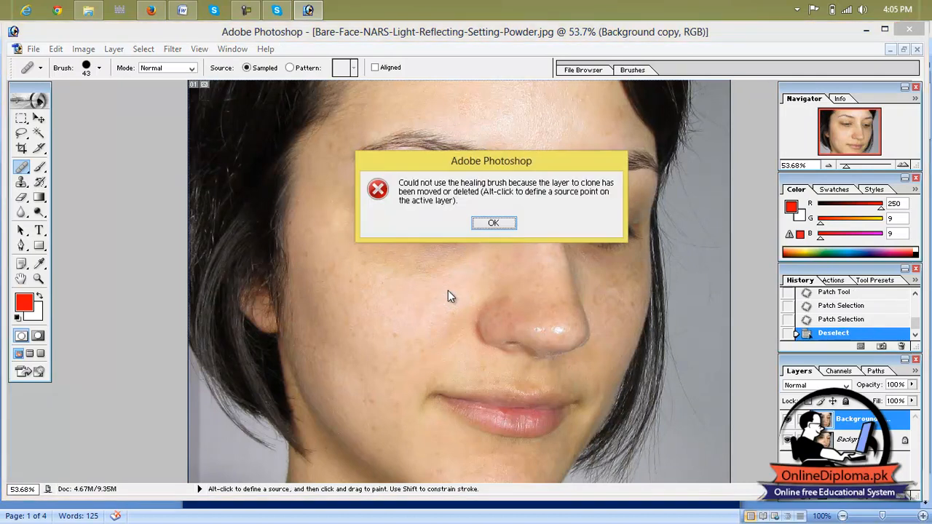
click(489, 224)
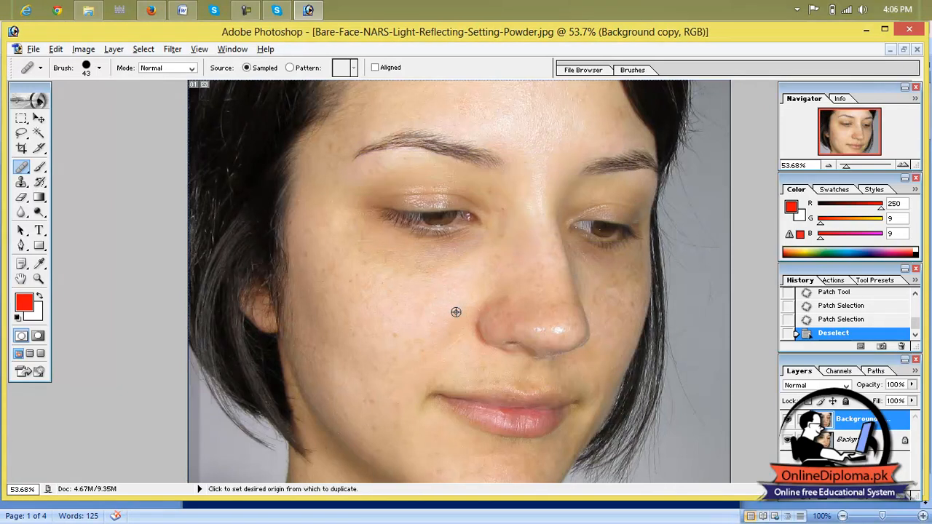
Sample the near cheek beside the nose and heal from above the lip across the far cheek and below the far eye.
alt+click(453, 314)
mouse_move(473, 343)
mouse_down()
mouse_move(485, 367)
mouse_move(463, 369)
mouse_move(515, 380)
mouse_move(597, 374)
mouse_move(616, 355)
mouse_move(633, 298)
mouse_move(612, 338)
mouse_move(612, 309)
mouse_move(610, 320)
mouse_move(593, 276)
mouse_move(595, 330)
mouse_move(611, 284)
mouse_move(653, 266)
mouse_move(578, 259)
mouse_move(619, 276)
mouse_move(635, 310)
mouse_move(636, 334)
mouse_move(592, 421)
mouse_up()
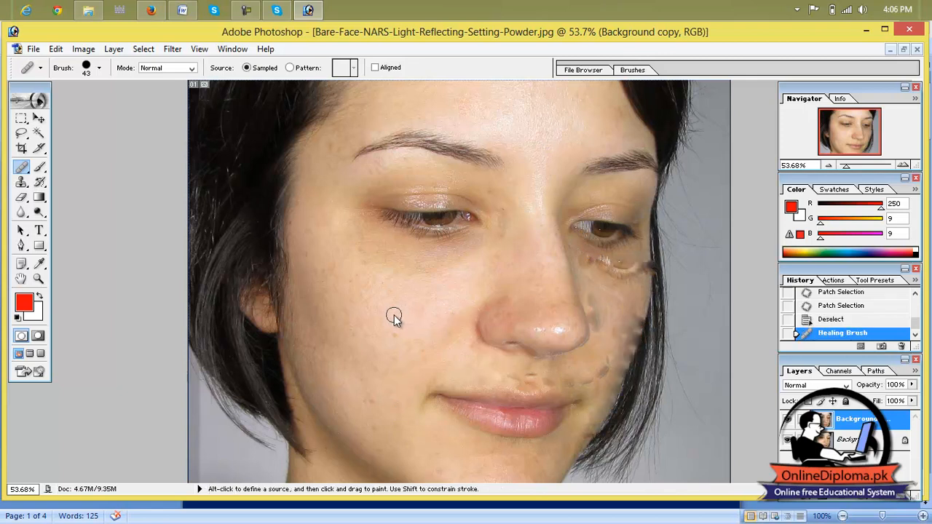
key(ctrl)
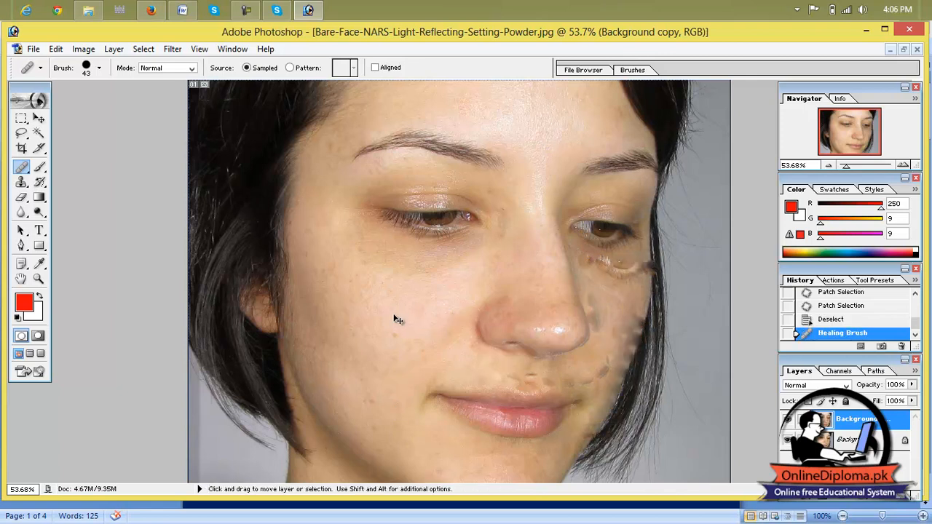
Undo the far-cheek healing and the deselection, and heal a spot on the near cheek beside the mouth.
key(ctrl+alt+z)
key(ctrl+alt+z)
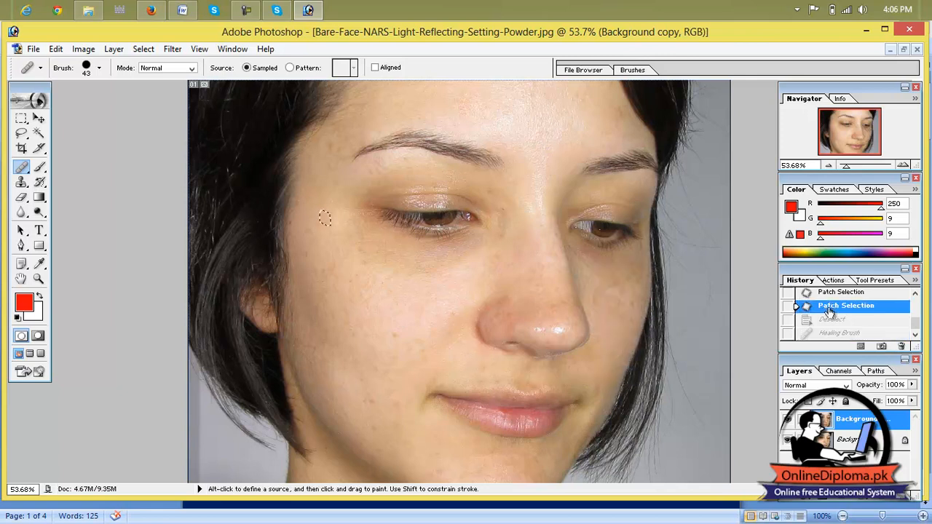
click(393, 338)
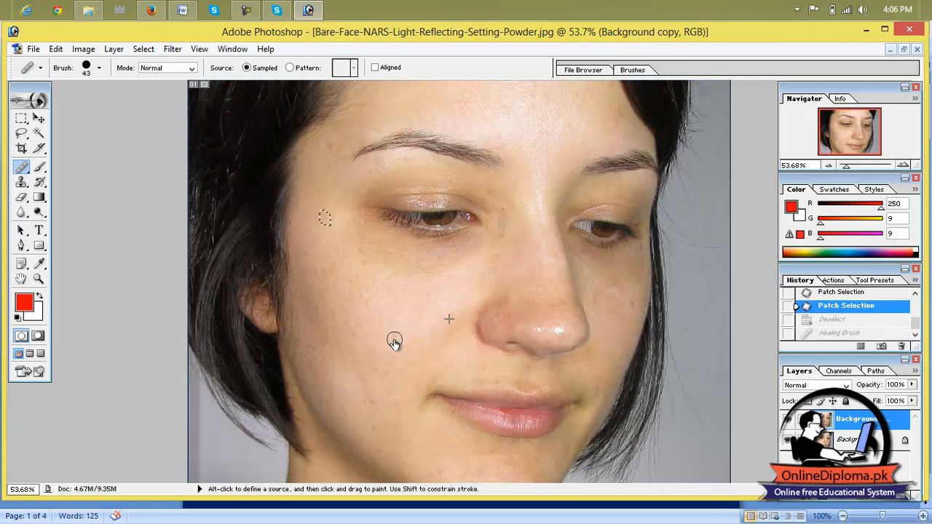
Set the Healing Brush spacing to 33% and heal a spot on the near cheek close to the ear.
click(99, 67)
drag(97, 155, 46, 156)
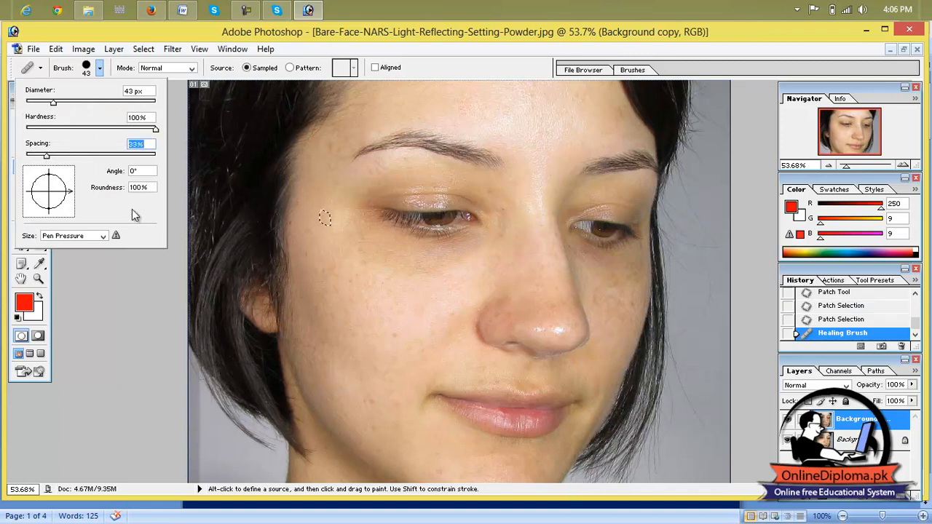
click(104, 236)
click(105, 237)
click(324, 292)
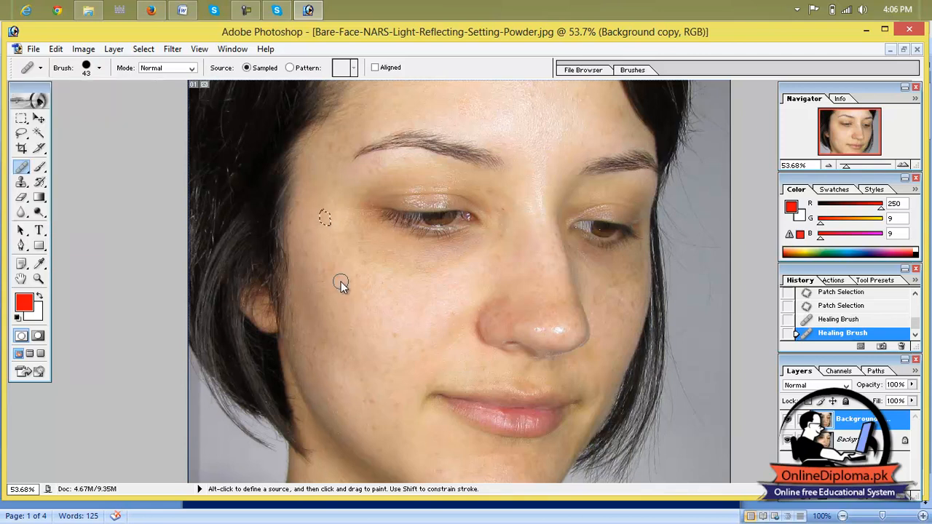
Clear the temple selection, sample clean skin on the near cheek and heal the spots across that cheek.
key(ctrl+d)
drag(350, 280, 360, 286)
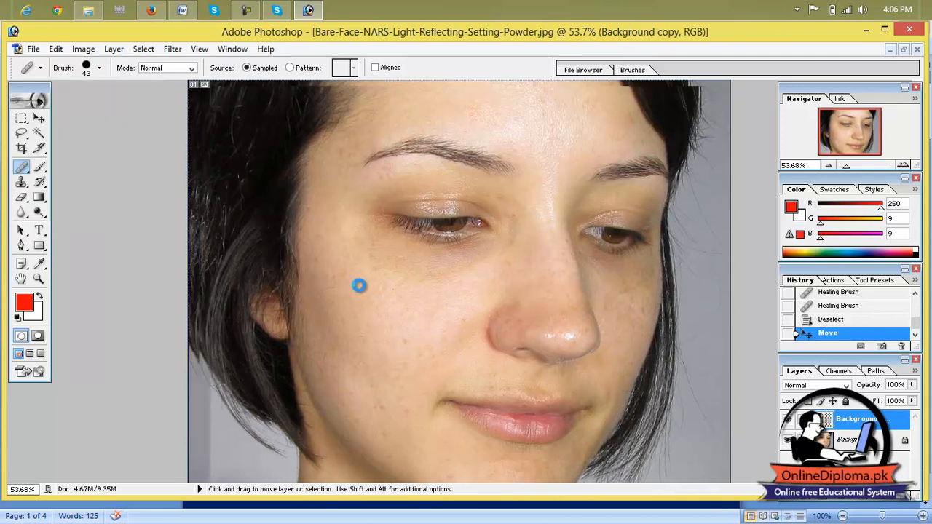
alt+click(372, 295)
drag(396, 315, 417, 369)
mouse_move(443, 337)
mouse_down()
mouse_move(474, 321)
mouse_move(411, 364)
mouse_move(397, 422)
mouse_move(374, 403)
mouse_move(383, 411)
mouse_up()
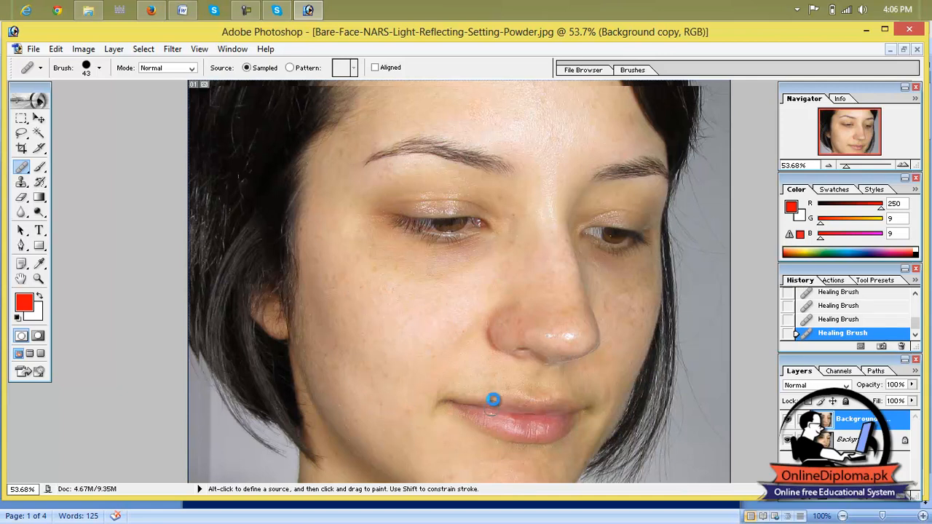
Heal the skin above the upper lip, the blemishes on the far cheek and the inner corner of the near eye.
drag(474, 377, 600, 404)
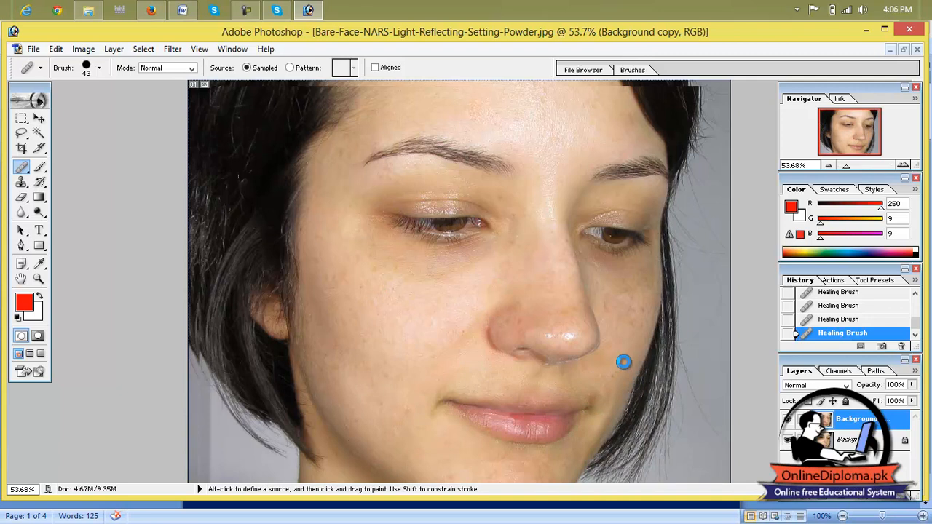
mouse_move(634, 337)
mouse_down()
mouse_move(627, 298)
mouse_move(614, 297)
mouse_move(610, 323)
mouse_move(624, 337)
mouse_move(639, 278)
mouse_move(628, 330)
mouse_up()
drag(516, 230, 509, 246)
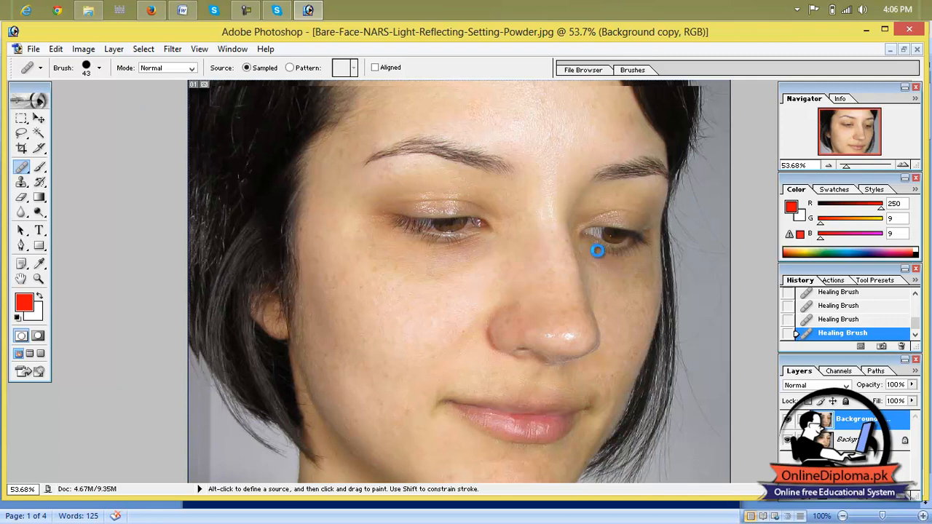
Start opening another image and browse to the HD wallpaper folder on Local Disk (E:).
click(33, 48)
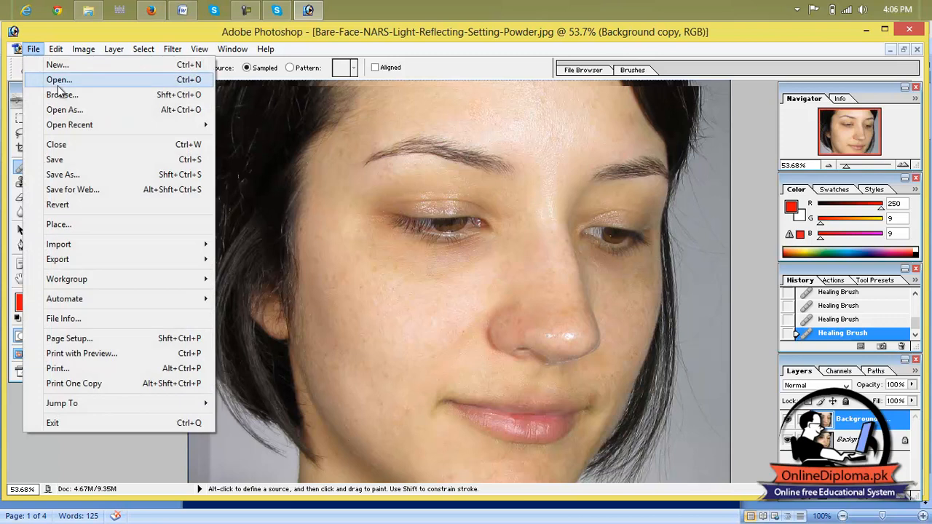
click(58, 83)
drag(641, 188, 679, 188)
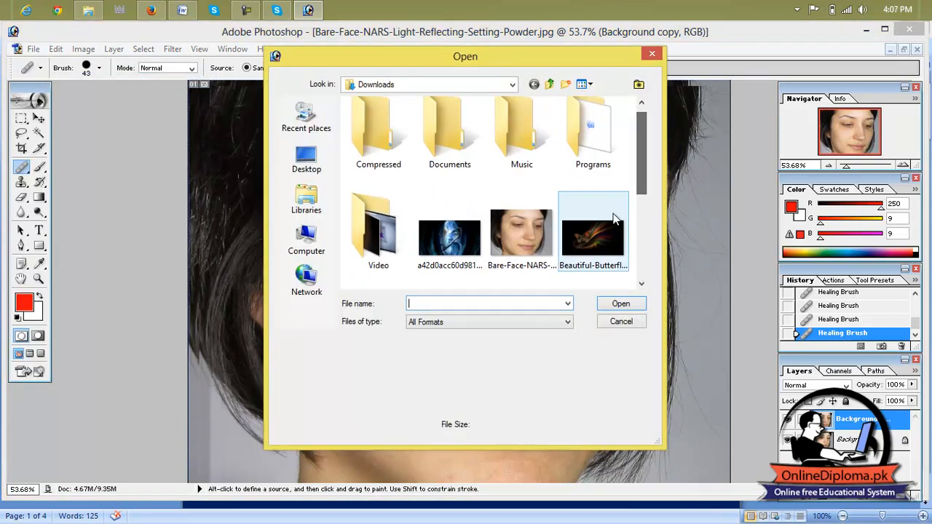
click(409, 236)
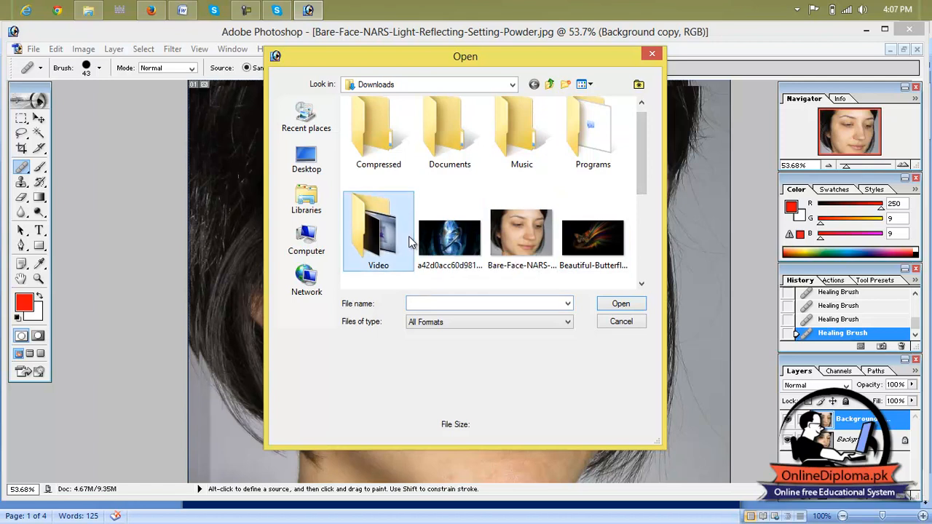
click(309, 211)
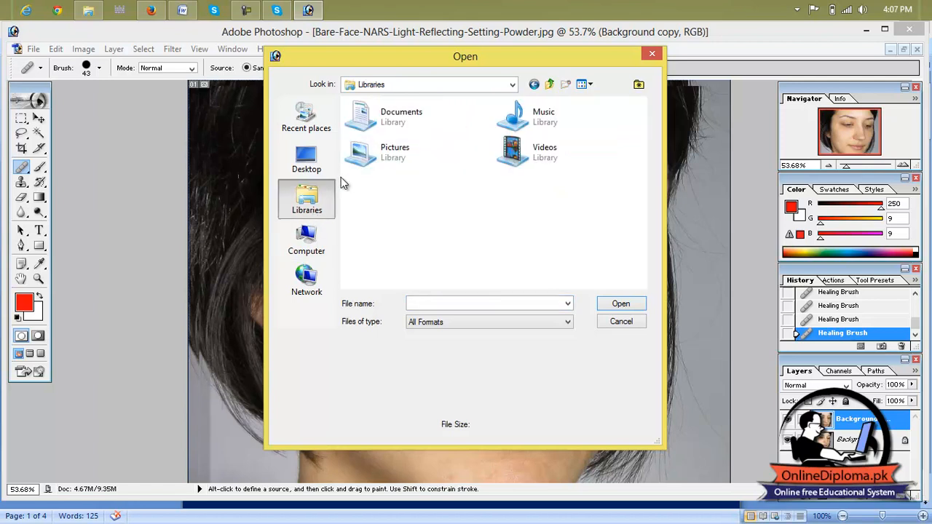
click(324, 238)
double_click(438, 193)
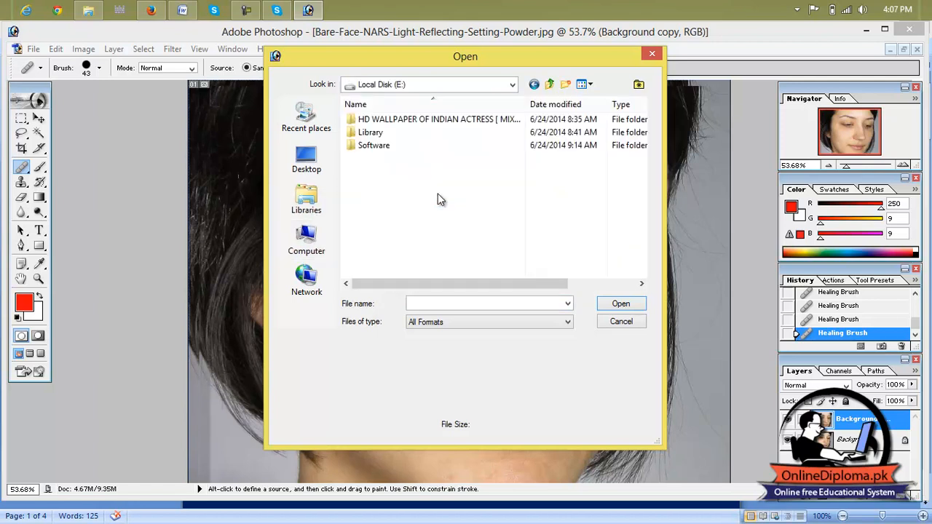
double_click(408, 119)
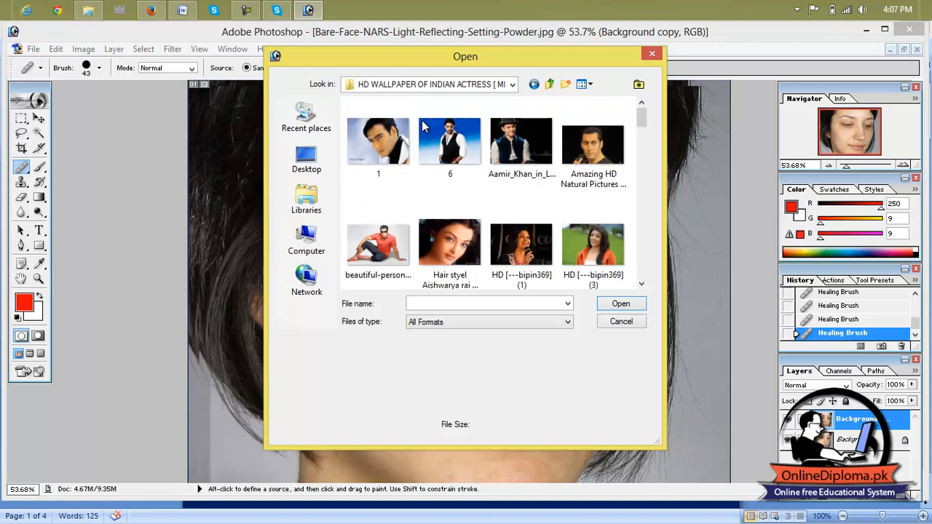
Open the image HD [---bipin369] (59) from the wallpaper folder and maximize its window.
click(526, 240)
click(449, 244)
click(592, 244)
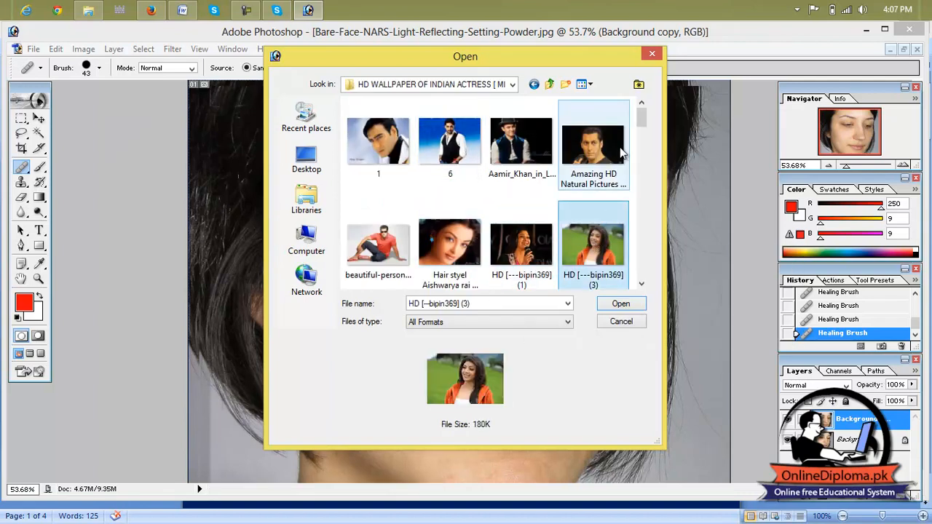
drag(645, 123, 649, 182)
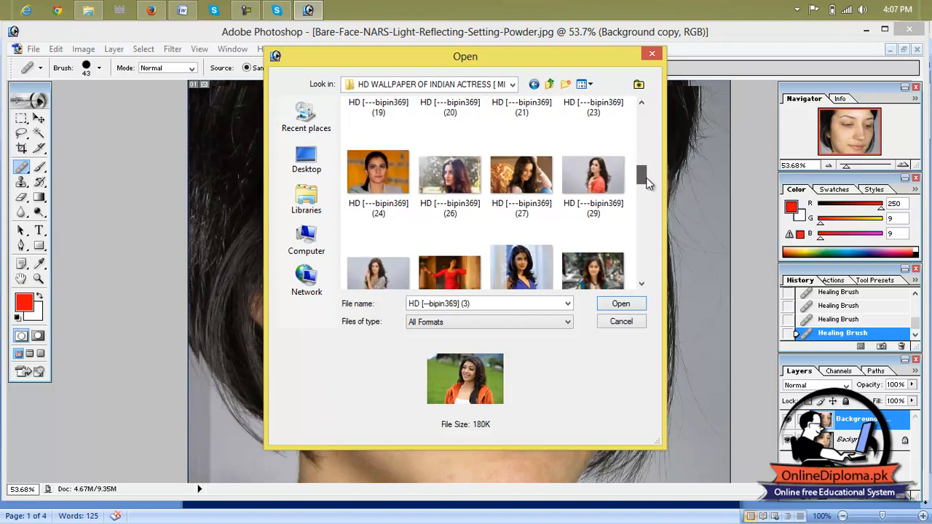
drag(647, 178, 647, 240)
click(450, 219)
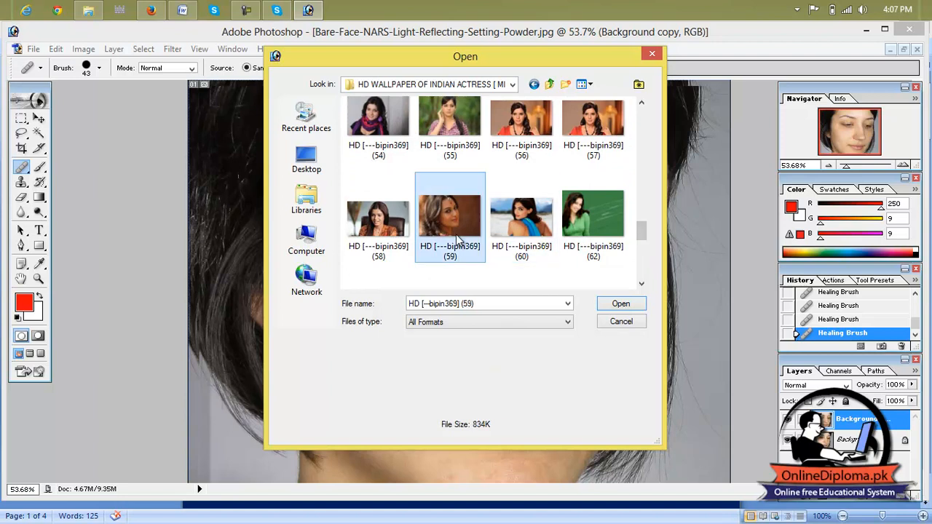
click(619, 305)
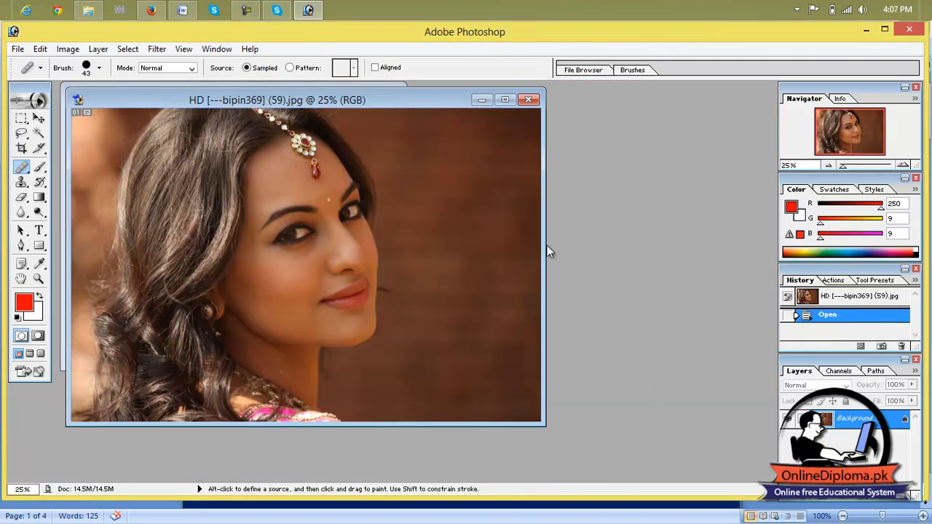
click(506, 99)
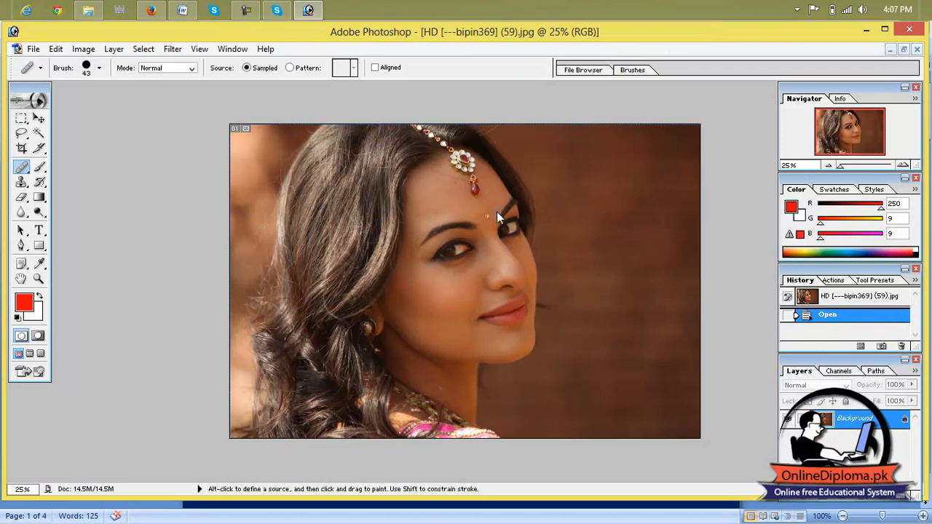
Remove the small bindi between the eyebrows and the stray hair on the forehead with the Healing Brush.
key(ctrl+plus)
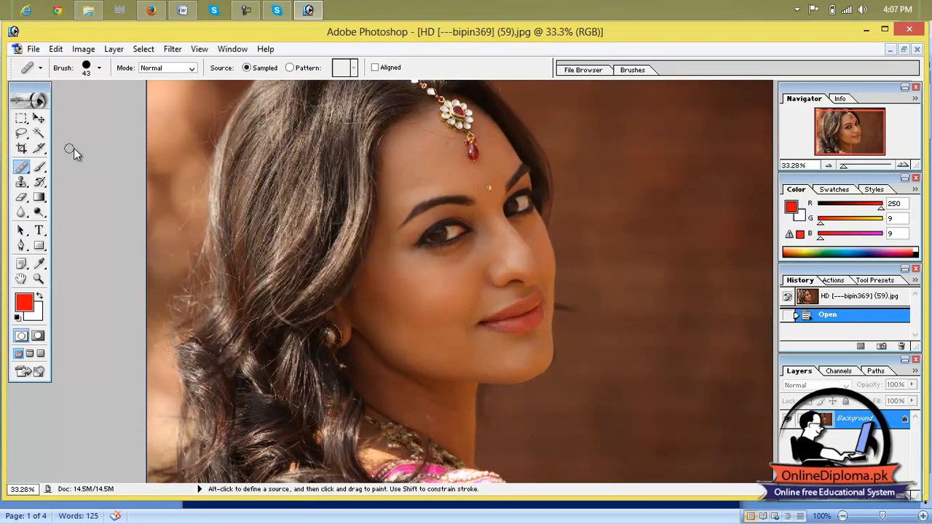
click(21, 167)
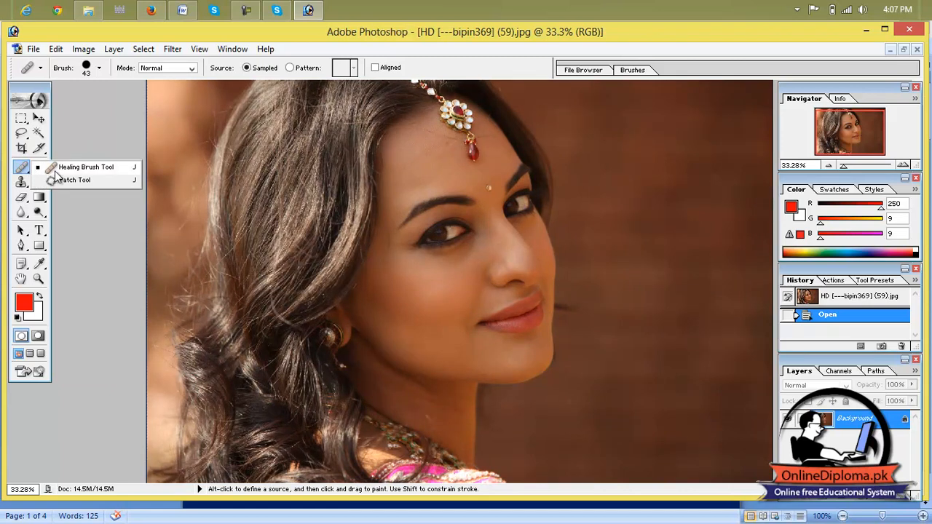
click(64, 168)
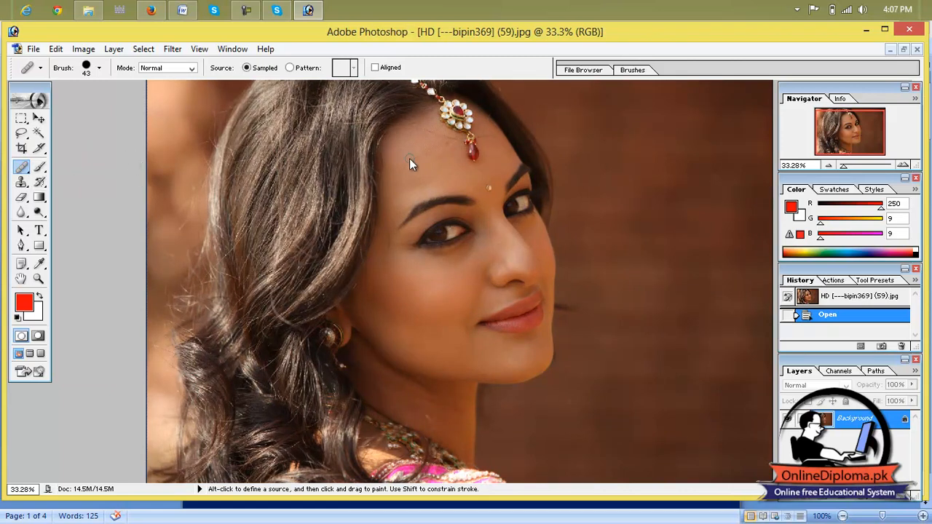
click(490, 186)
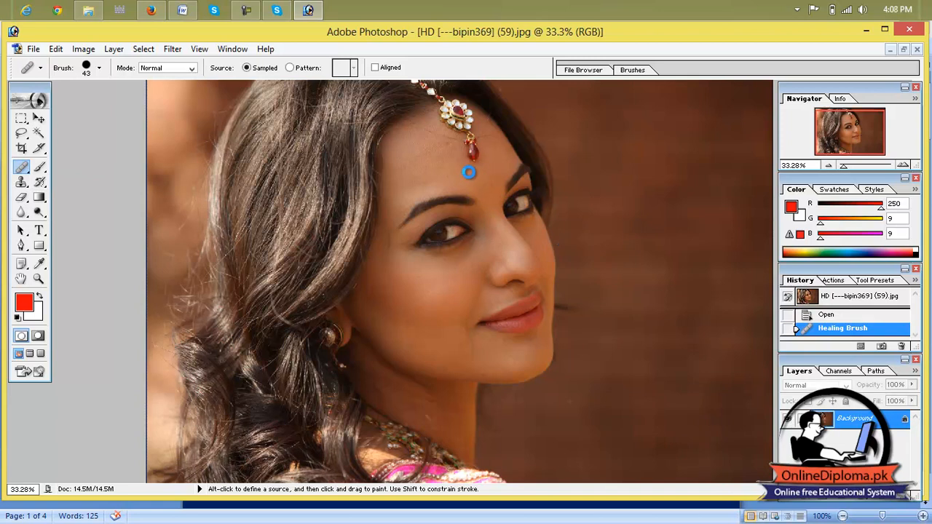
click(448, 144)
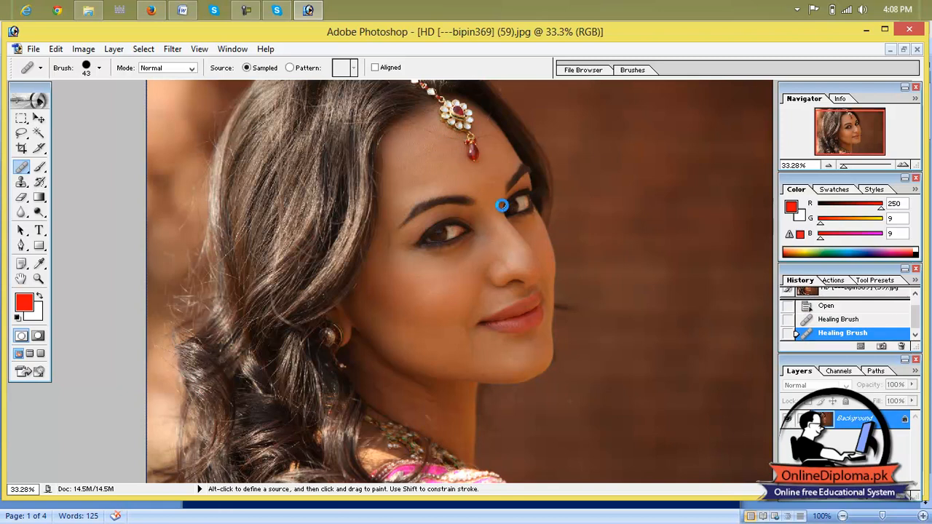
Heal the skin beside the near eye and on the cheek, and paint out the red pendant on the forehead.
click(395, 244)
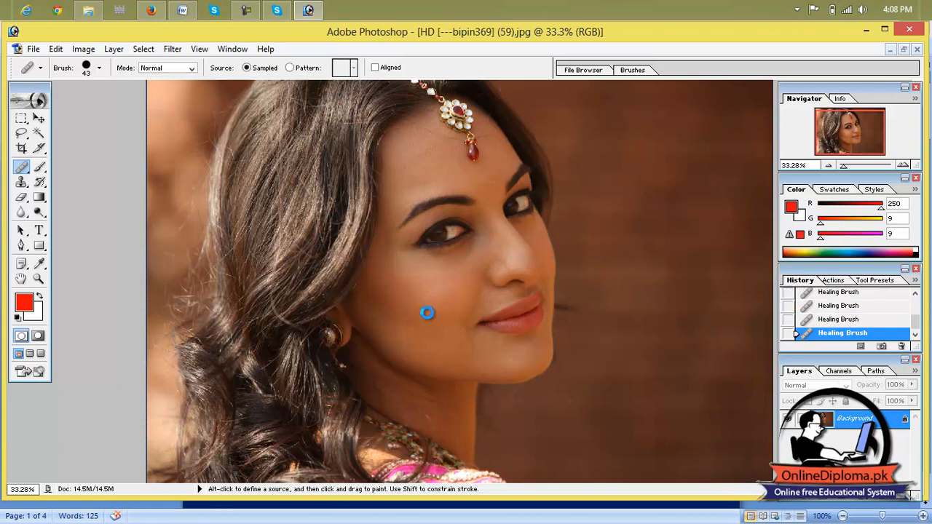
click(411, 341)
drag(473, 139, 474, 139)
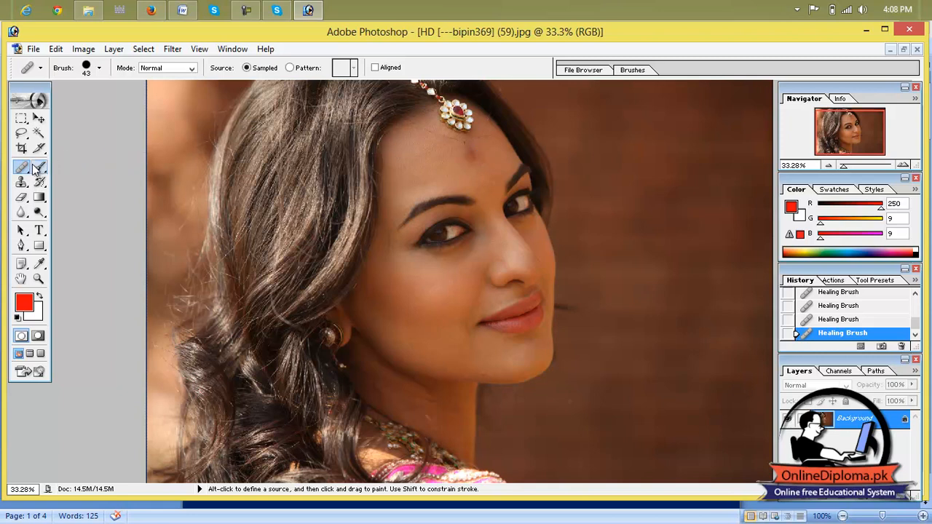
Try to patch the dark smudge below the forehead ornament with the Patch tool, and clear the selection.
drag(29, 170, 80, 180)
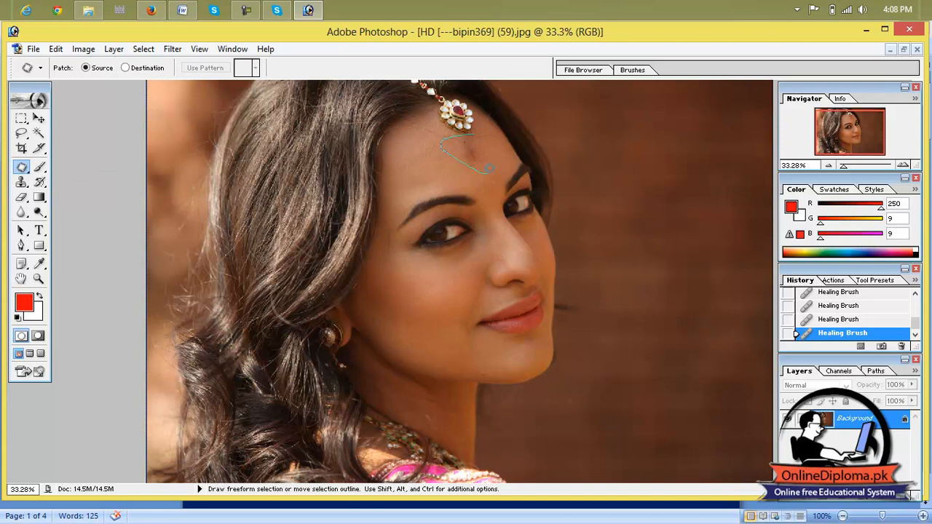
mouse_move(476, 131)
mouse_down()
mouse_move(500, 151)
mouse_move(527, 137)
mouse_move(539, 172)
mouse_up()
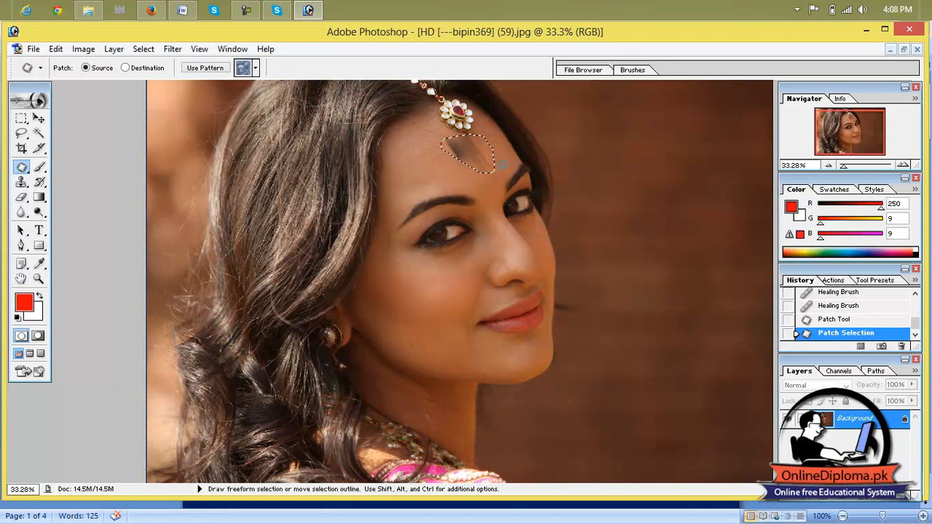
key(ctrl+d)
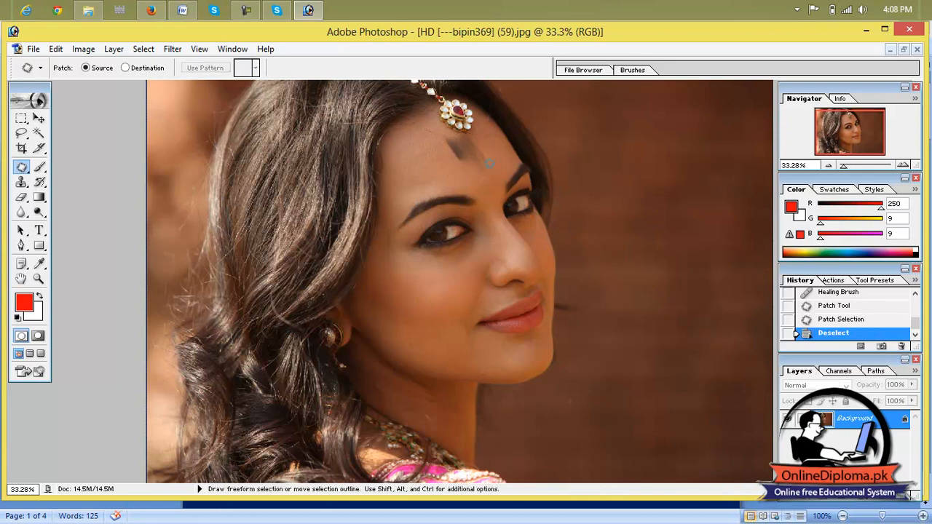
Sample the cheek beside the nose with the Healing Brush and heal the smudge and remaining marks across the forehead.
click(21, 167)
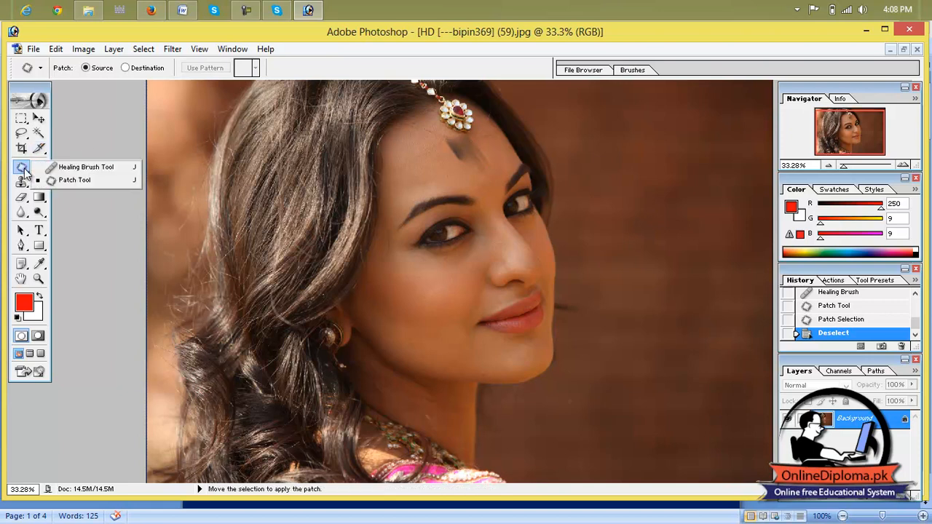
click(82, 166)
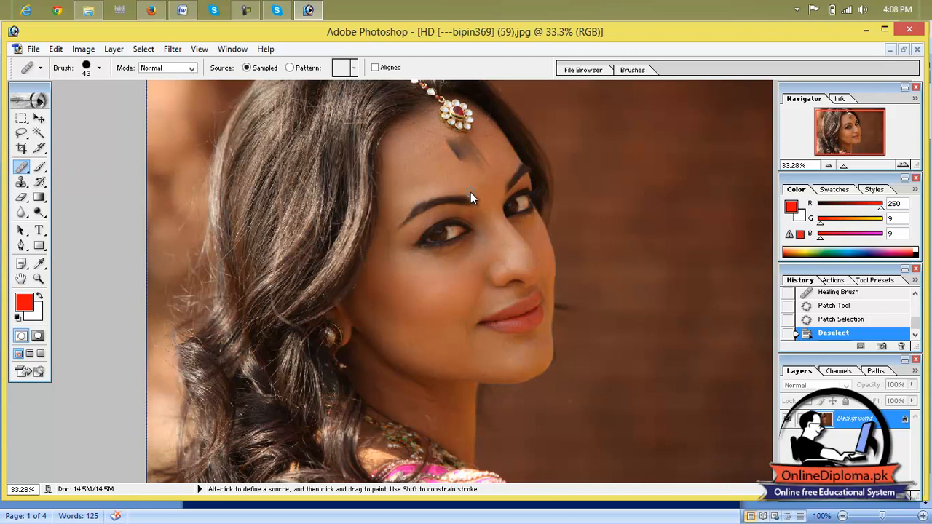
click(468, 281)
mouse_move(492, 162)
mouse_down()
mouse_move(457, 161)
mouse_move(485, 153)
mouse_move(448, 143)
mouse_move(482, 150)
mouse_up()
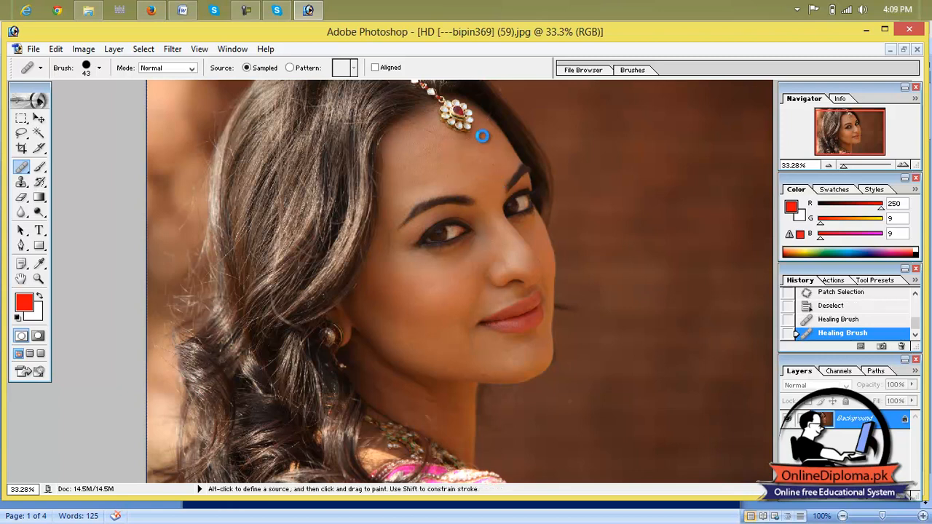
click(495, 138)
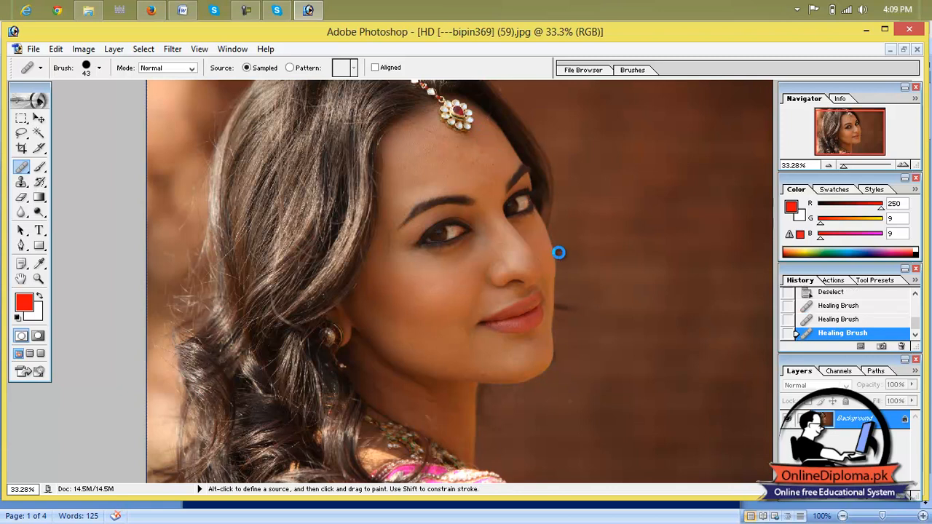
mouse_move(462, 166)
mouse_down()
mouse_move(429, 142)
mouse_move(410, 190)
mouse_move(435, 146)
mouse_move(415, 177)
mouse_move(495, 156)
mouse_up()
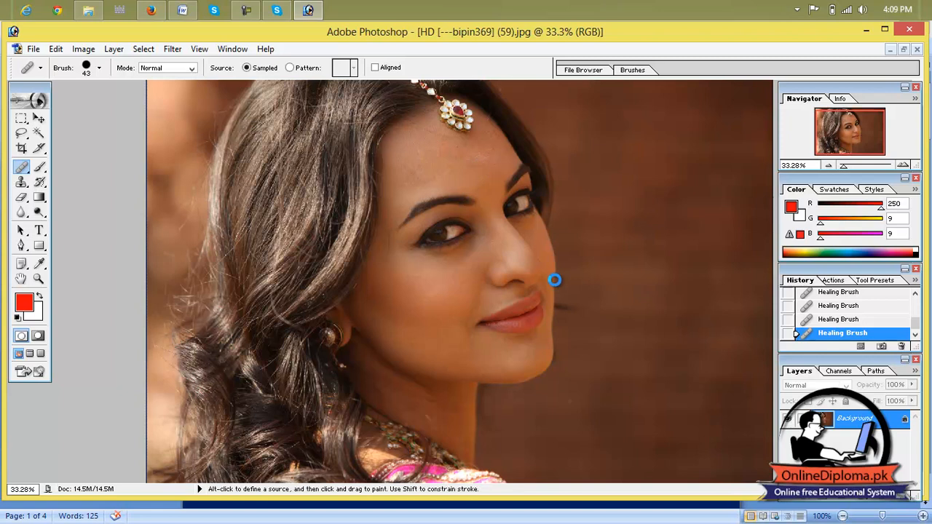
drag(446, 138, 415, 128)
Open the image 6.jpg, maximize its window and fit the picture to the screen.
click(32, 49)
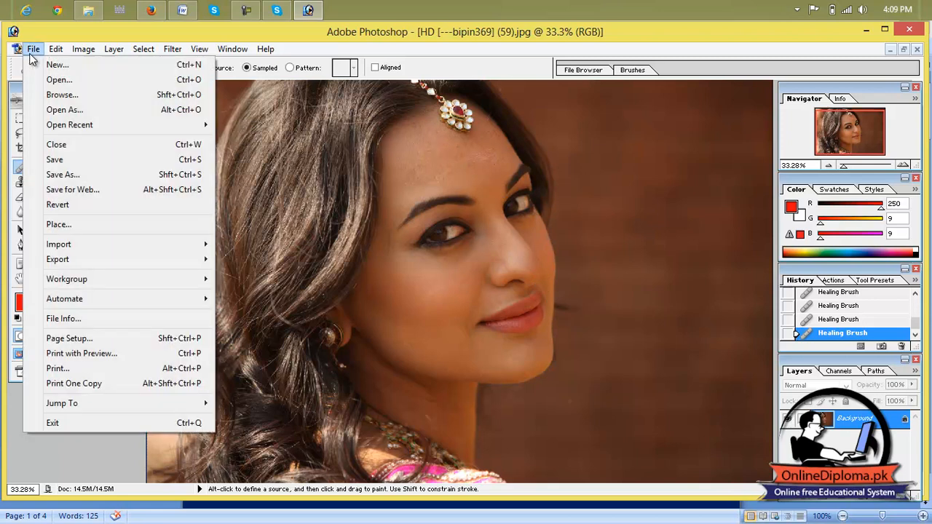
click(54, 83)
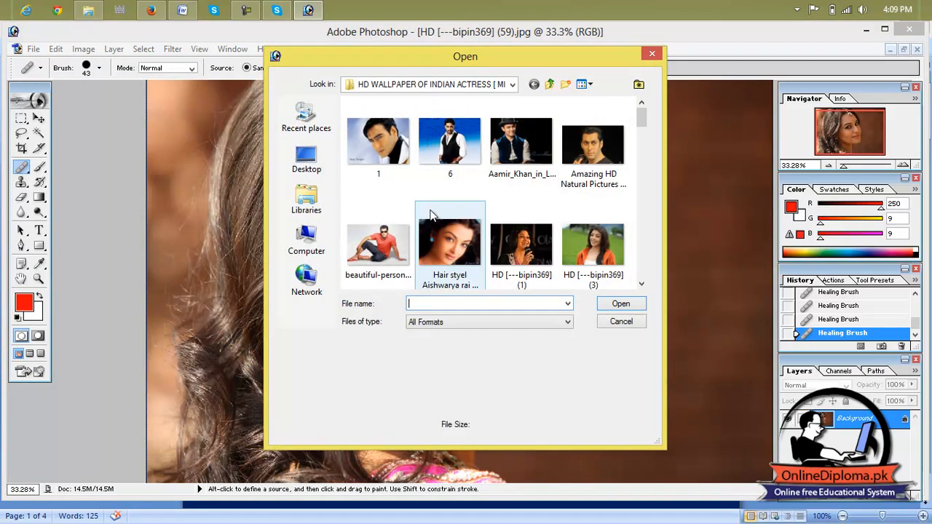
click(378, 142)
click(450, 146)
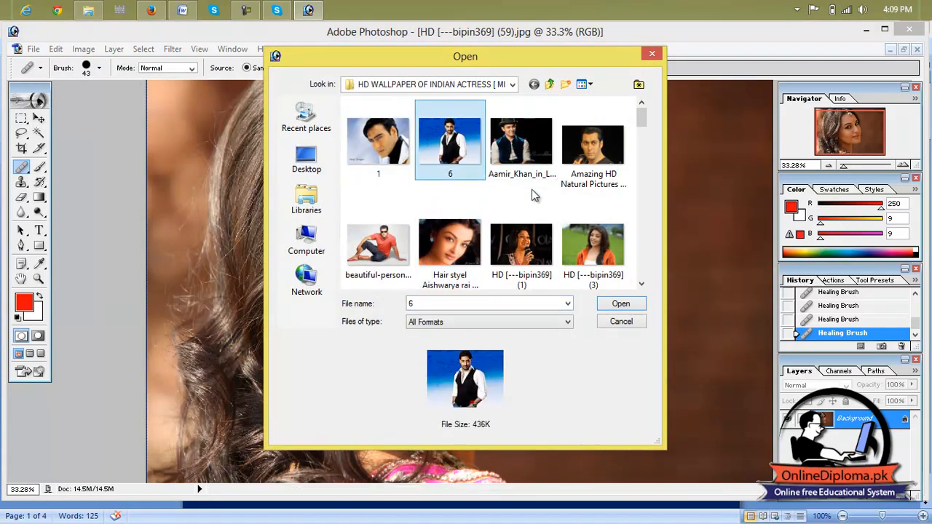
click(617, 305)
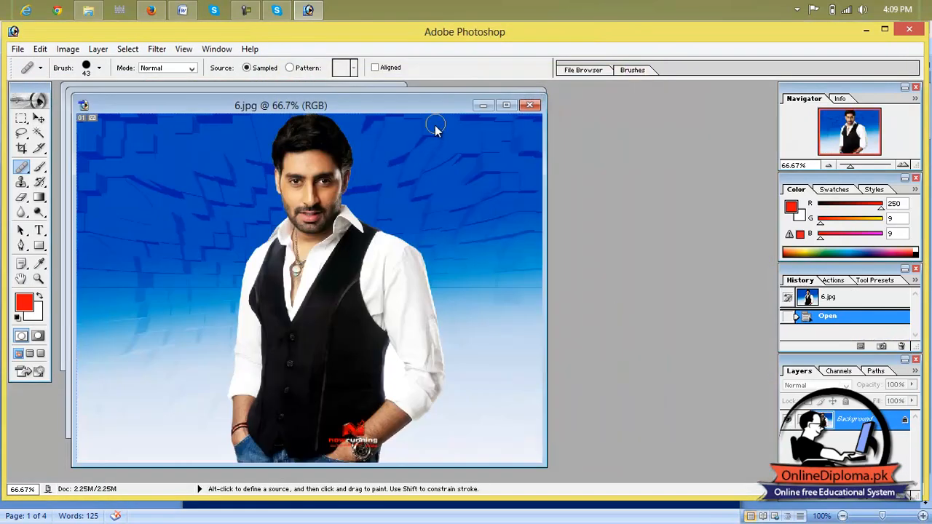
click(511, 109)
key(ctrl+0)
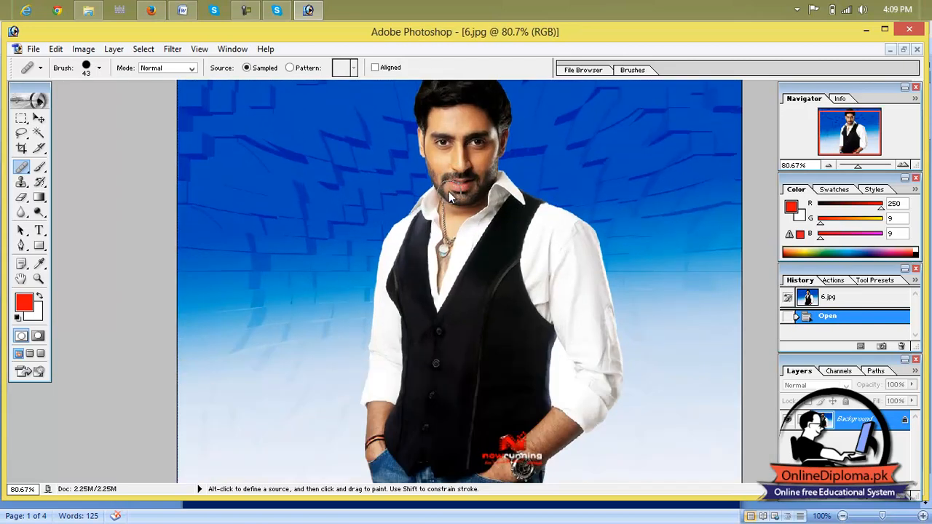
Paint over the beard edge on the man's left-hand cheek in the picture with a 14 px Healing Brush sampled from clear skin below the eye.
drag(856, 168, 876, 169)
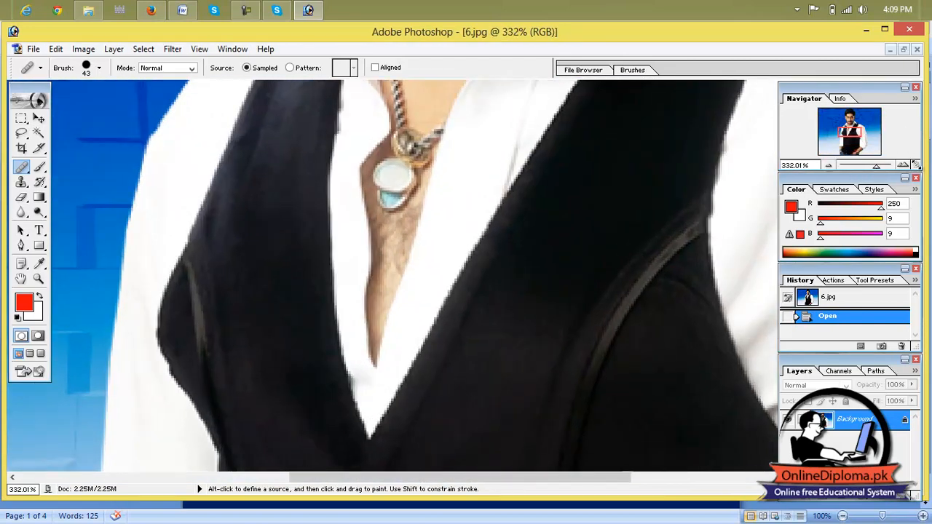
key(space)
mouse_move(547, 175)
mouse_down()
mouse_move(553, 495)
mouse_move(539, 501)
mouse_up()
key(space)
drag(459, 312, 478, 382)
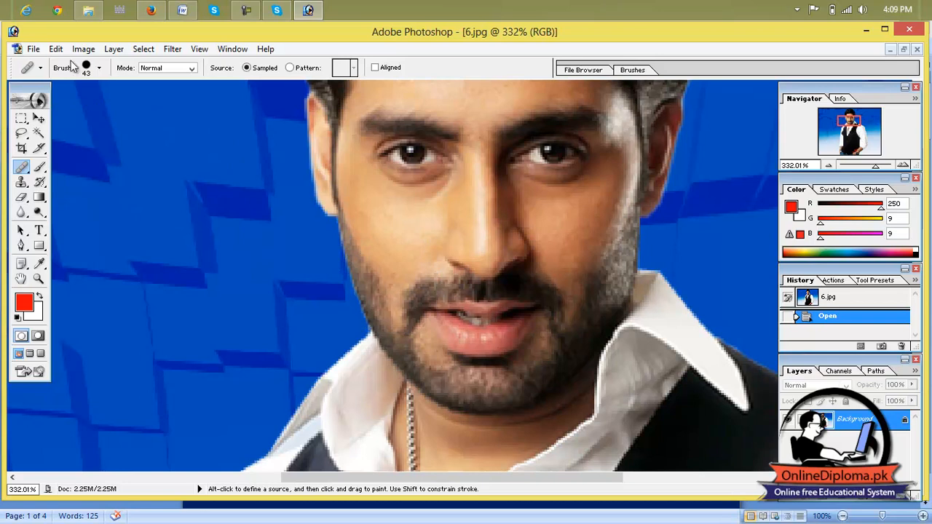
click(99, 68)
drag(57, 107, 35, 107)
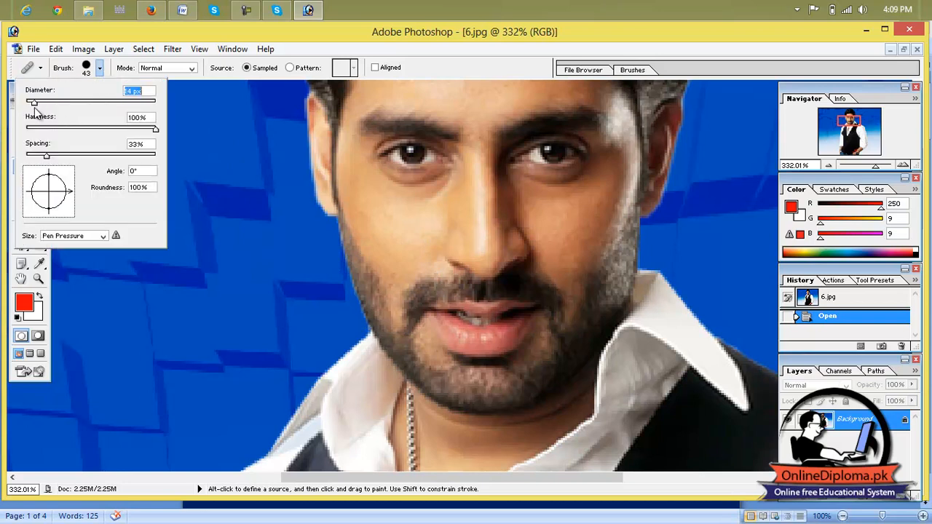
alt+click(415, 221)
click(394, 261)
mouse_move(394, 261)
mouse_down()
mouse_move(385, 300)
mouse_move(386, 241)
mouse_move(372, 283)
mouse_up()
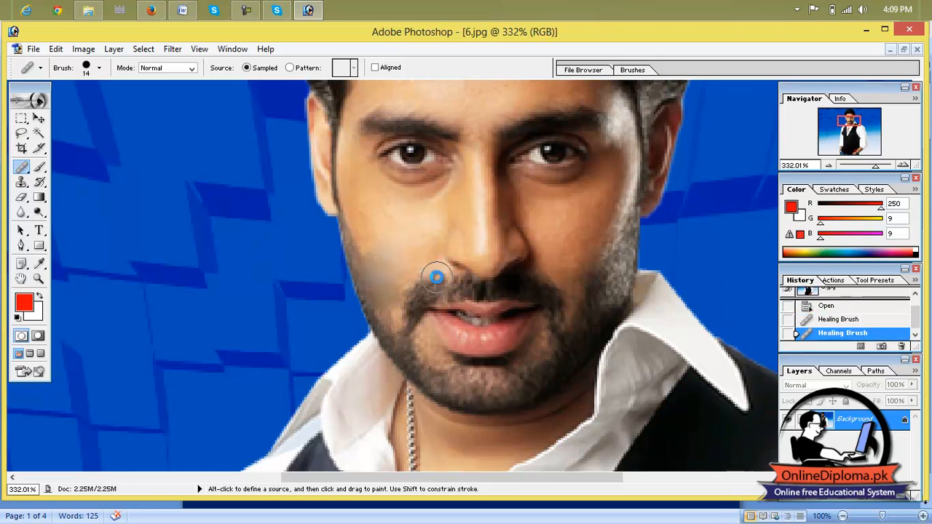
drag(418, 262, 386, 320)
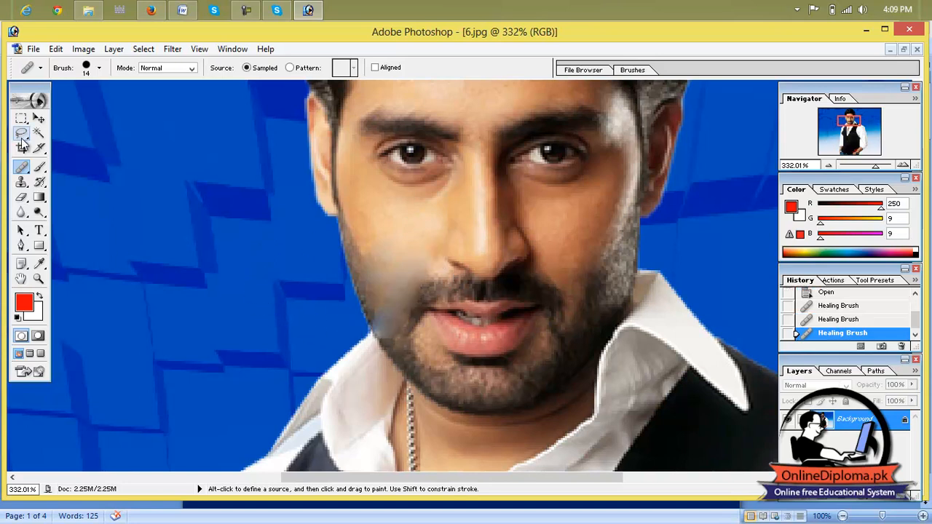
Patch the smudged cheek area with the Patch tool and convert the Background into a regular layer named Layer 0.
drag(22, 168, 61, 182)
click(61, 181)
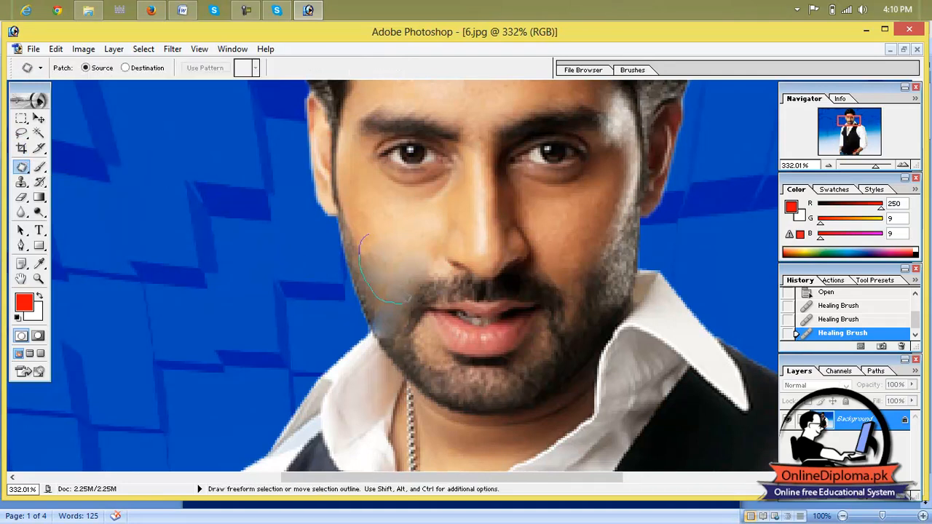
mouse_move(374, 235)
mouse_down()
mouse_move(366, 236)
mouse_move(412, 220)
mouse_up()
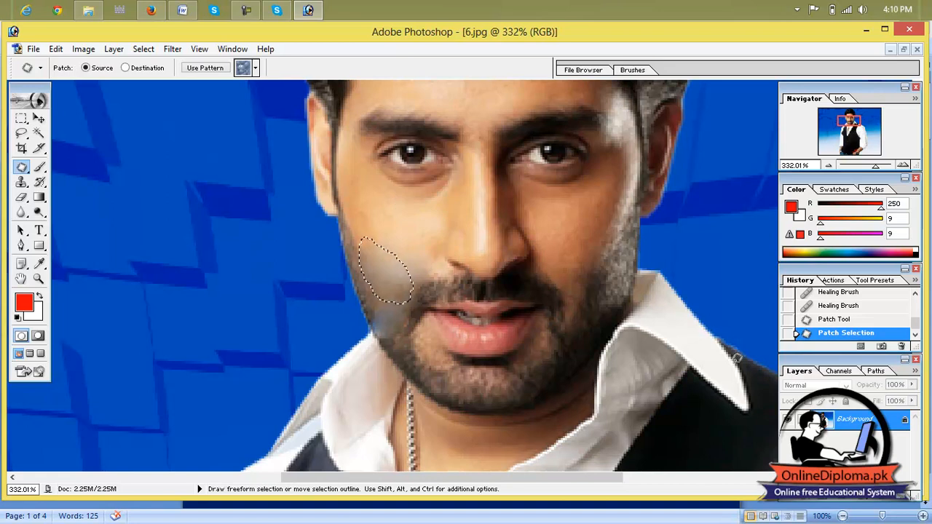
double_click(825, 420)
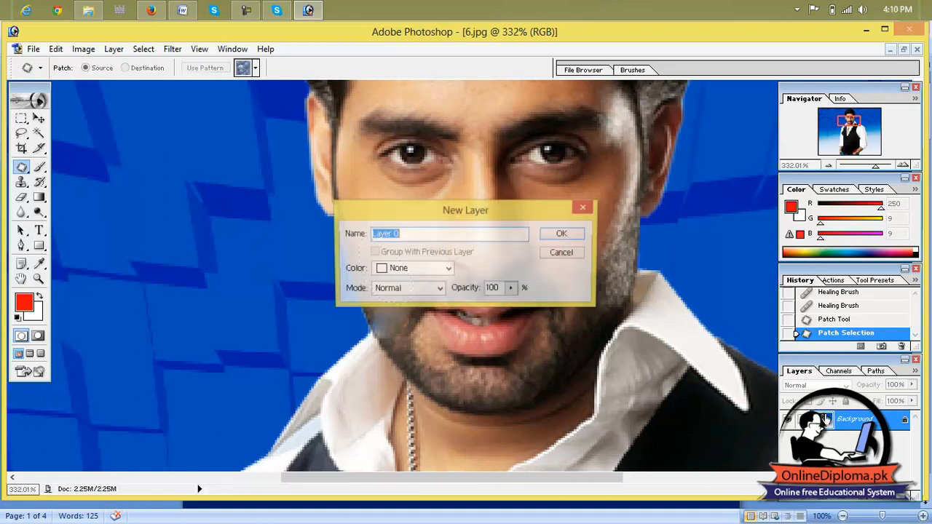
click(563, 234)
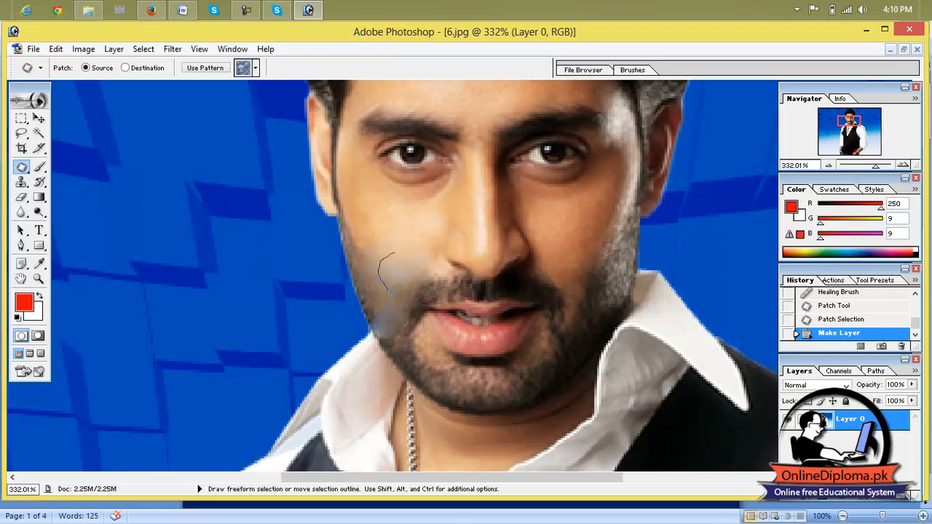
Try to patch the beard areas on both of the man's cheeks with the Patch tool, and clear the selection.
mouse_move(399, 247)
mouse_down()
mouse_move(408, 281)
mouse_move(411, 225)
mouse_up()
drag(595, 242, 603, 299)
mouse_move(613, 242)
mouse_down()
mouse_move(602, 239)
mouse_move(620, 248)
mouse_move(634, 222)
mouse_up()
key(ctrl+d)
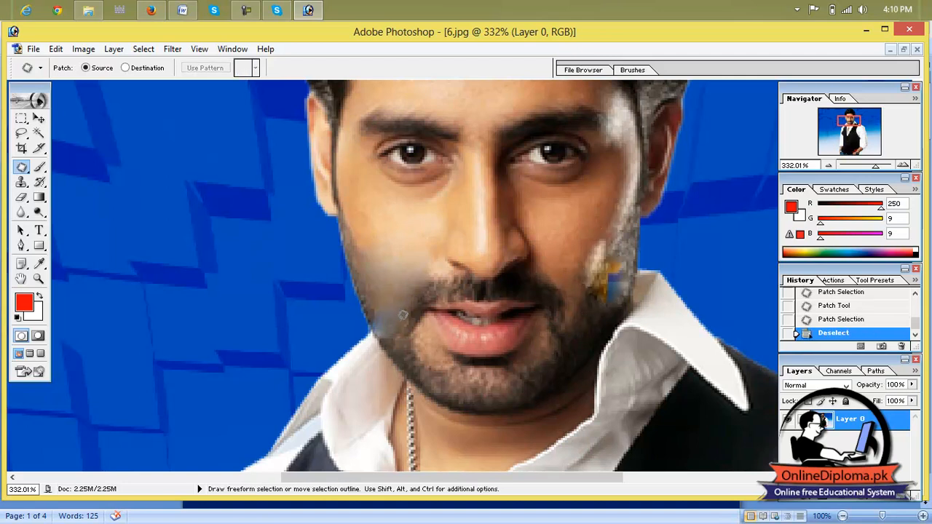
Patch the smudged cheek beside the mustache once more, deselect, and close 6.jpg without saving the changes.
mouse_move(393, 251)
mouse_down()
mouse_move(379, 271)
mouse_move(406, 225)
mouse_up()
key(ctrl+d)
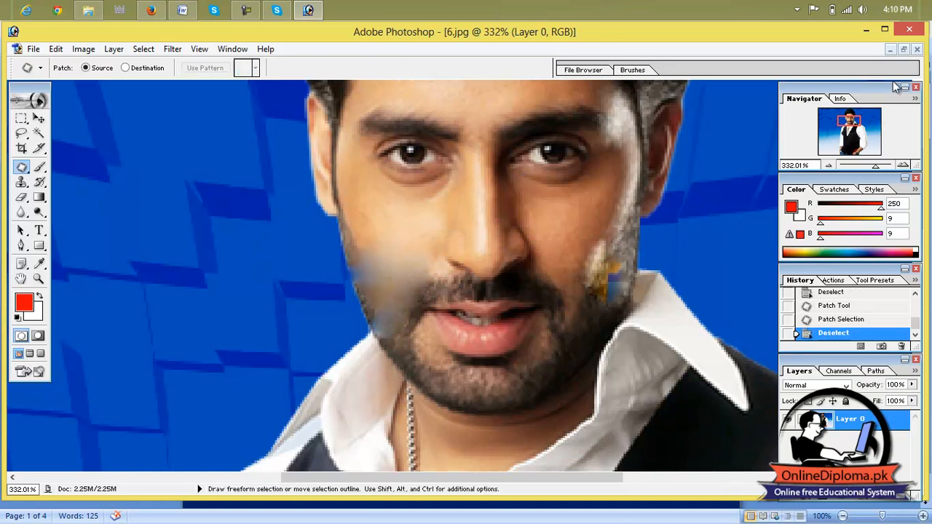
click(916, 49)
click(481, 218)
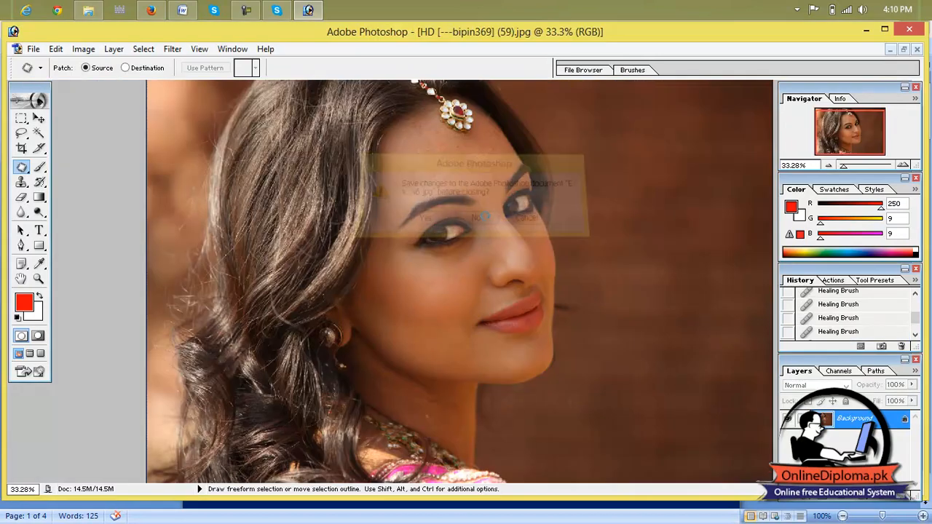
Enlarge the soft round tip of the Brush tool and dab a single red spot on the woman's hair.
click(39, 167)
click(37, 172)
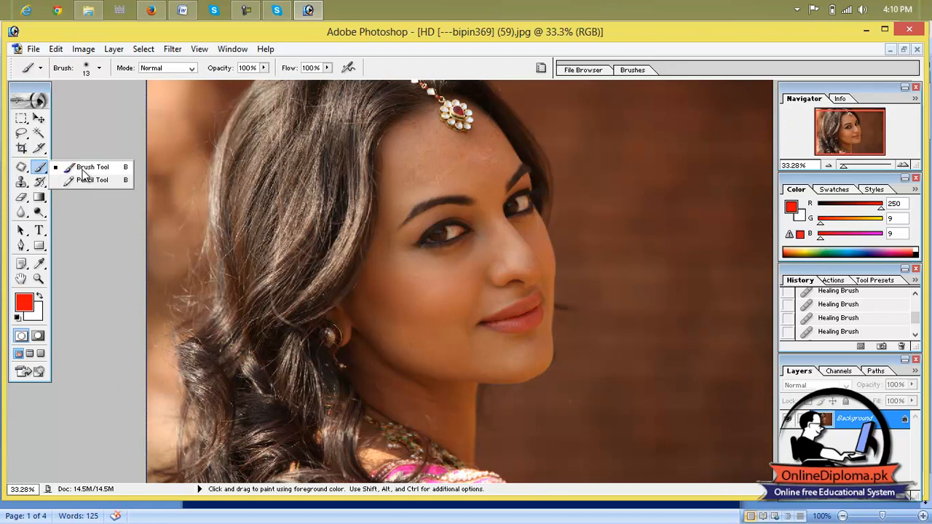
click(82, 172)
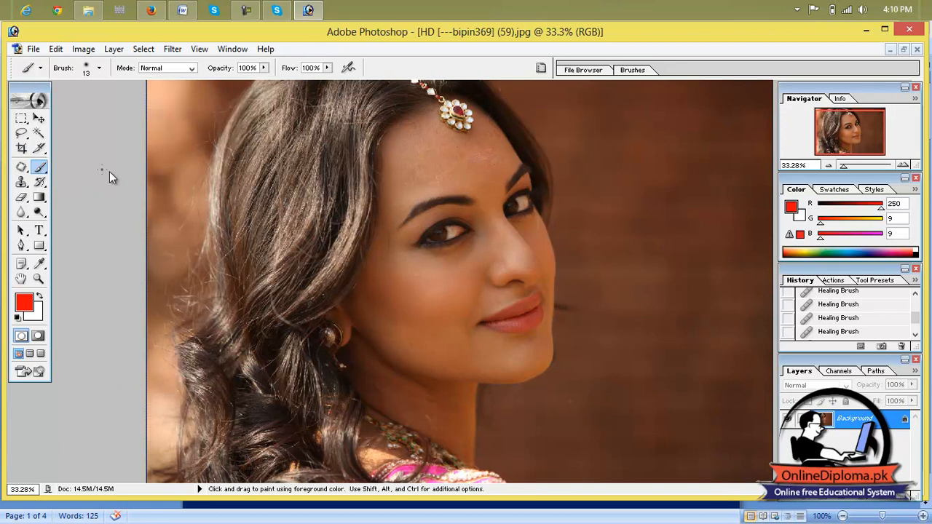
click(40, 168)
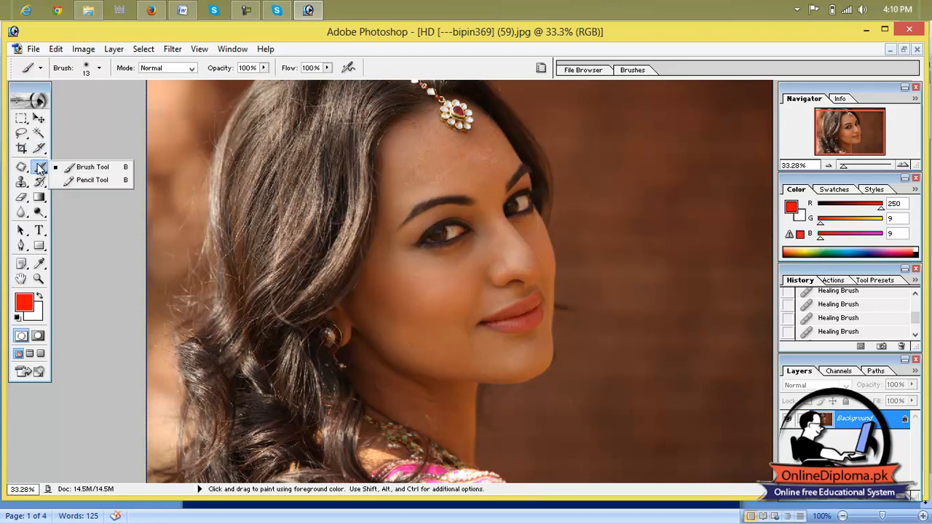
click(82, 170)
click(100, 68)
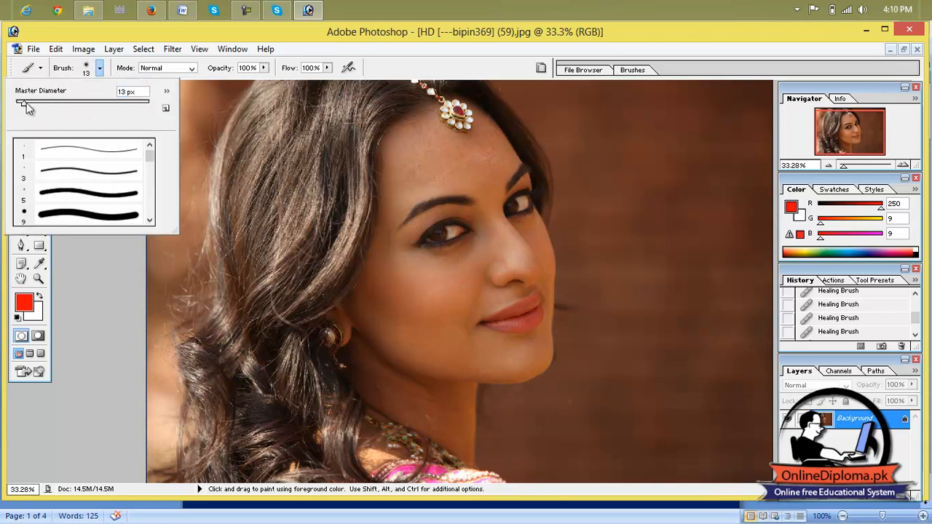
drag(23, 107, 36, 106)
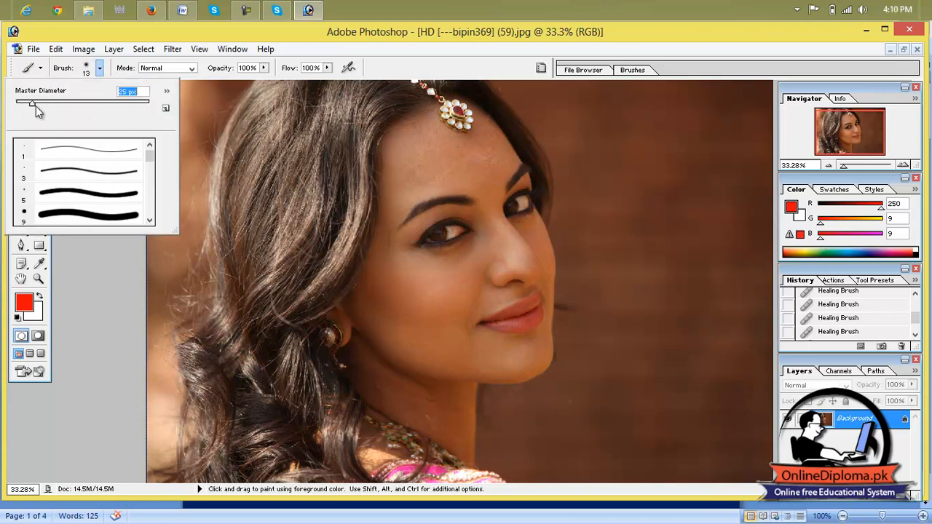
click(266, 181)
Choose the hard round 9 px brush and set the foreground color to red with R 205, G 21, B 21.
click(99, 69)
drag(64, 104, 123, 111)
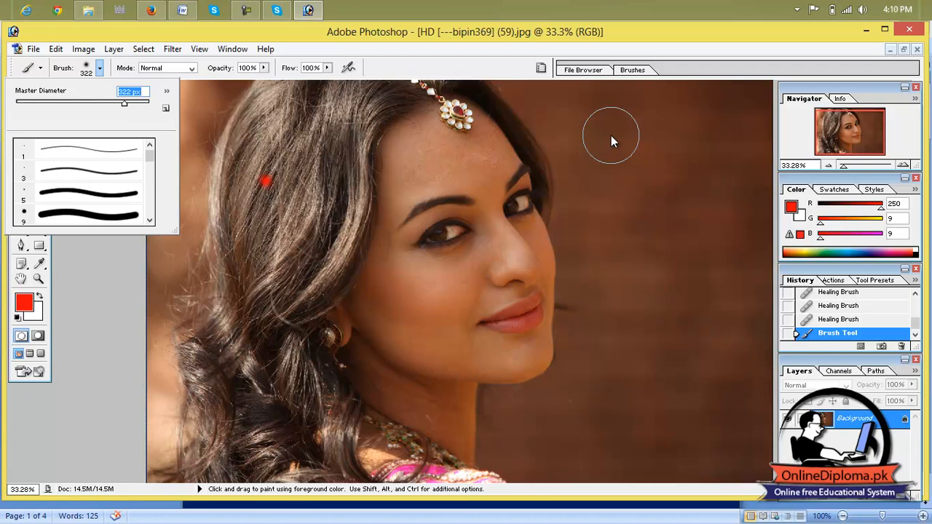
click(141, 220)
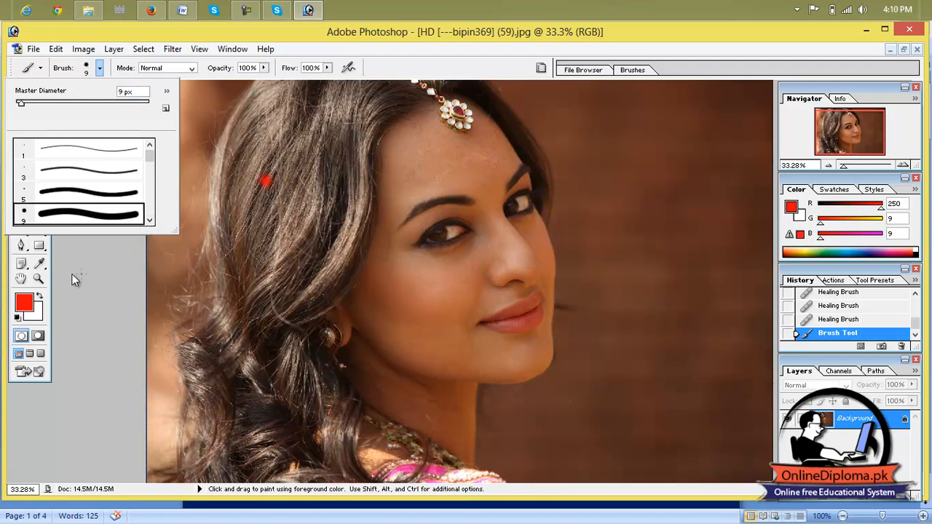
click(24, 301)
click(443, 220)
drag(443, 220, 463, 208)
click(599, 167)
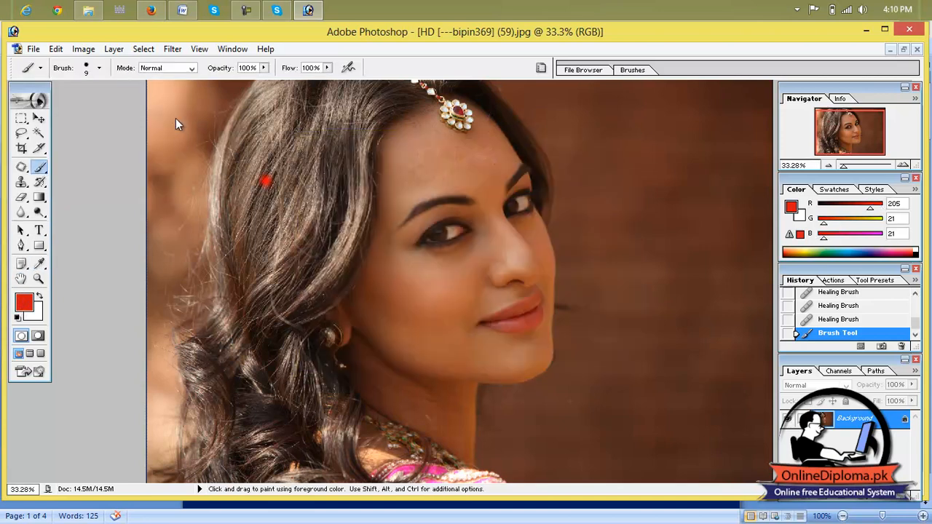
Paint a red dot and a thick V-shaped scribble on the brown background beside the head with a 60 px brush.
click(99, 67)
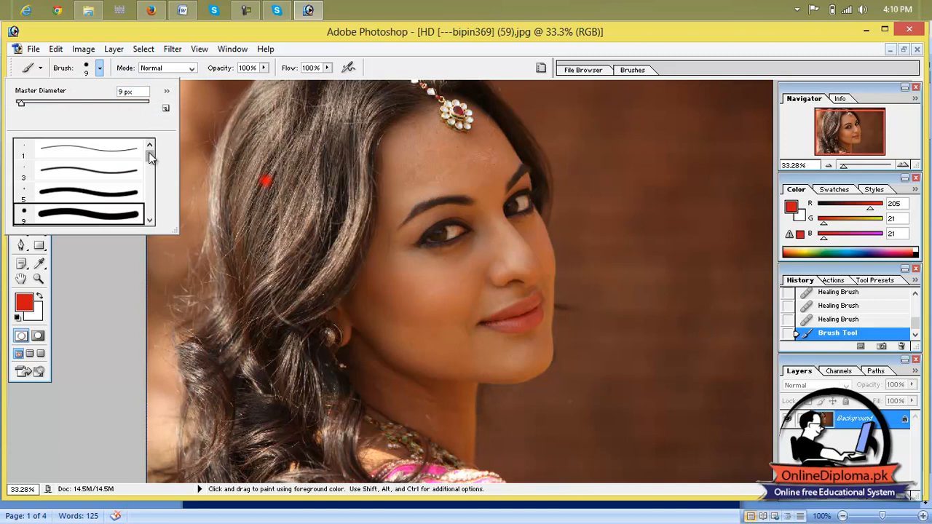
click(107, 160)
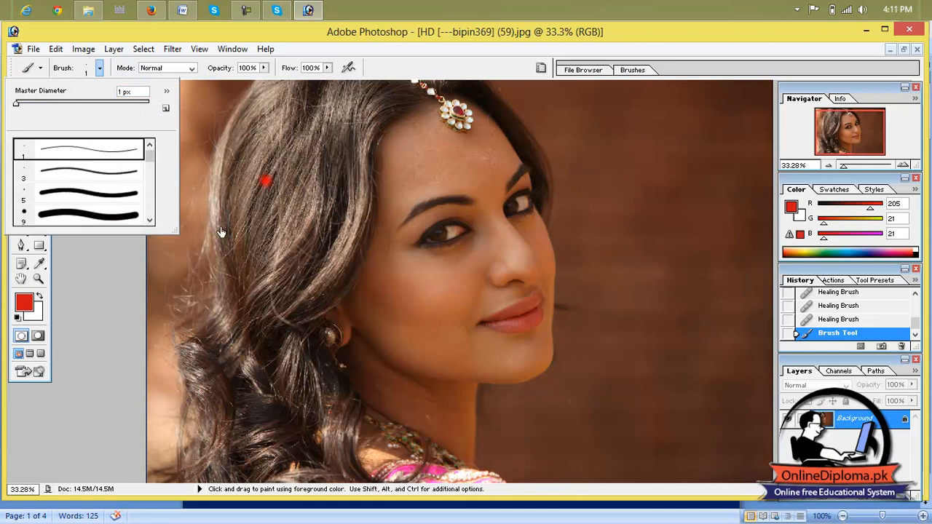
click(113, 198)
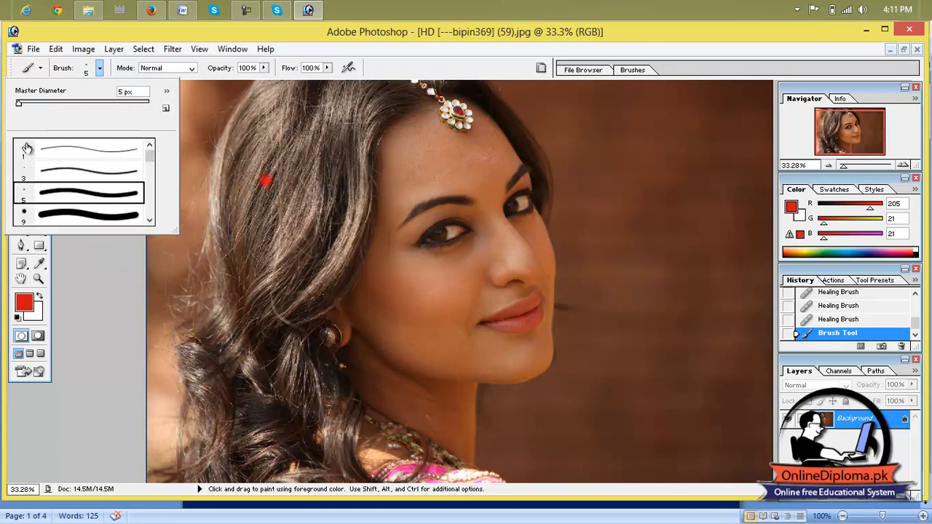
drag(19, 108, 39, 107)
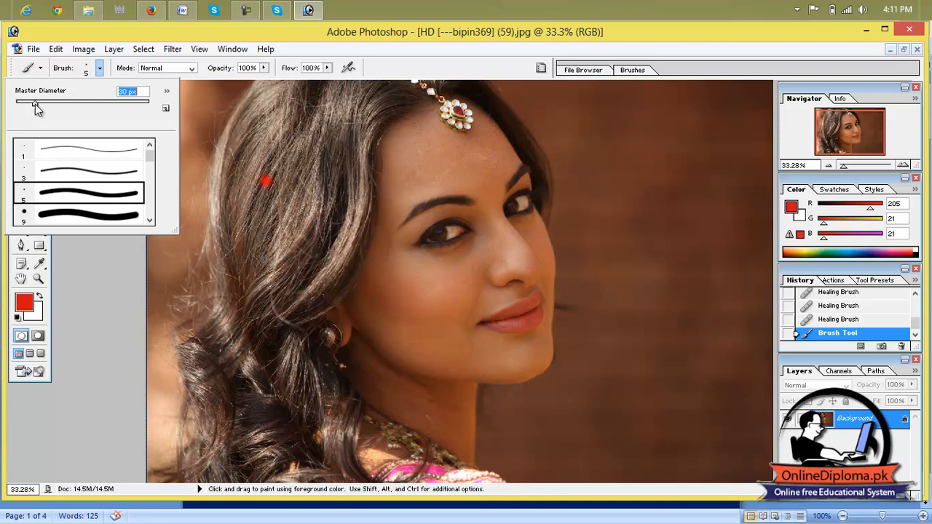
click(613, 190)
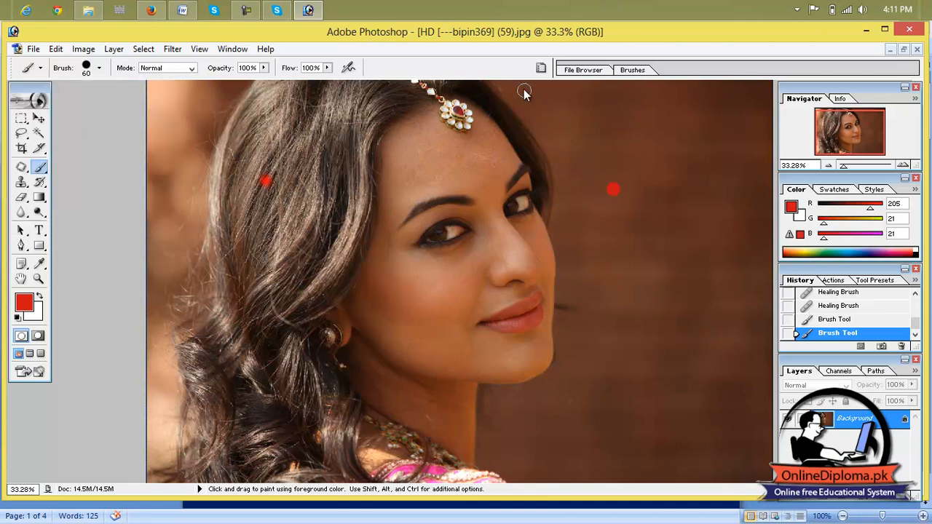
mouse_move(519, 87)
mouse_down()
mouse_move(644, 196)
mouse_move(728, 99)
mouse_move(697, 187)
mouse_move(710, 135)
mouse_up()
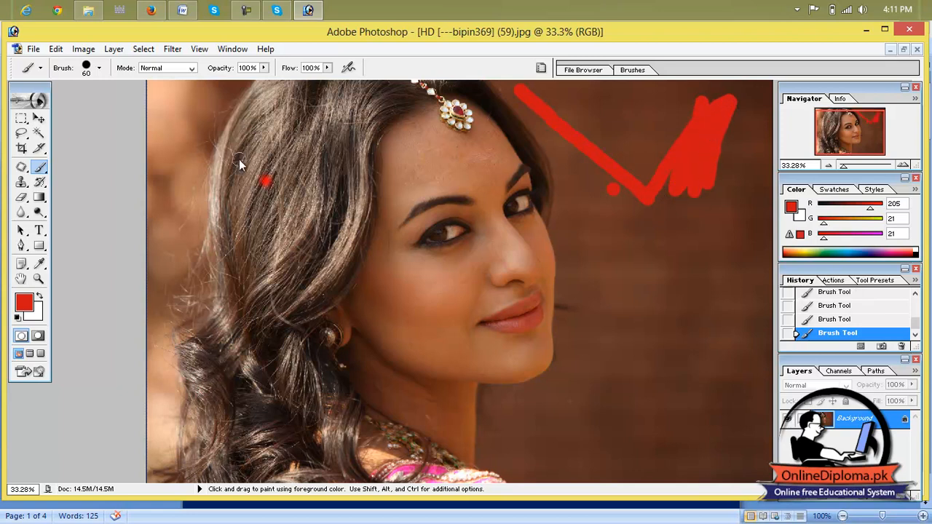
Paint a vertical red band along the right edge of the picture with a 155 px brush.
click(99, 68)
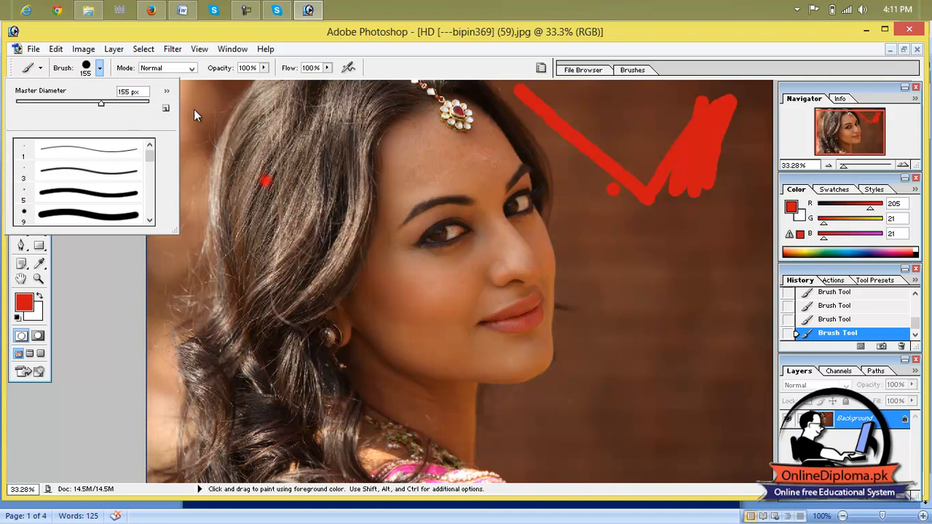
drag(845, 164, 842, 164)
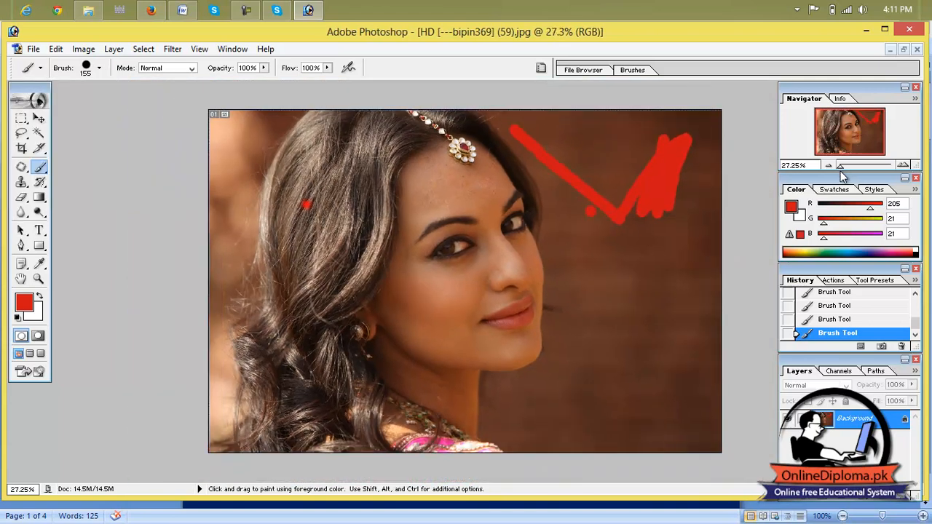
mouse_move(718, 213)
mouse_down()
mouse_move(701, 115)
mouse_move(712, 131)
mouse_move(711, 461)
mouse_up()
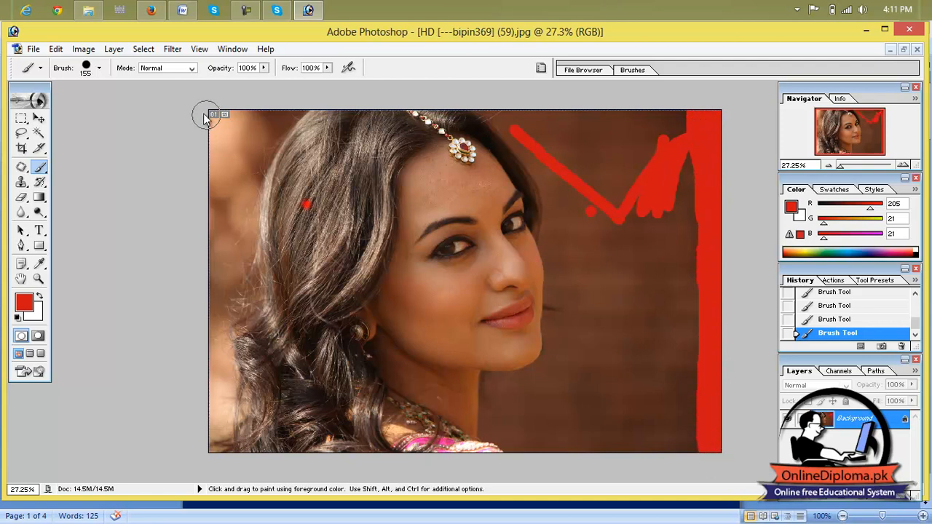
Cover the brown background in front of the woman's face with red using a 363 px brush, following her profile.
click(99, 67)
drag(102, 107, 153, 108)
click(128, 104)
mouse_move(669, 128)
mouse_down()
mouse_move(685, 469)
mouse_move(655, 185)
mouse_move(639, 140)
mouse_move(638, 443)
mouse_move(610, 319)
mouse_move(597, 111)
mouse_move(576, 149)
mouse_move(601, 246)
mouse_move(599, 318)
mouse_move(581, 381)
mouse_move(549, 407)
mouse_move(574, 455)
mouse_move(529, 436)
mouse_move(507, 414)
mouse_move(578, 366)
mouse_move(586, 292)
mouse_move(577, 236)
mouse_move(581, 340)
mouse_up()
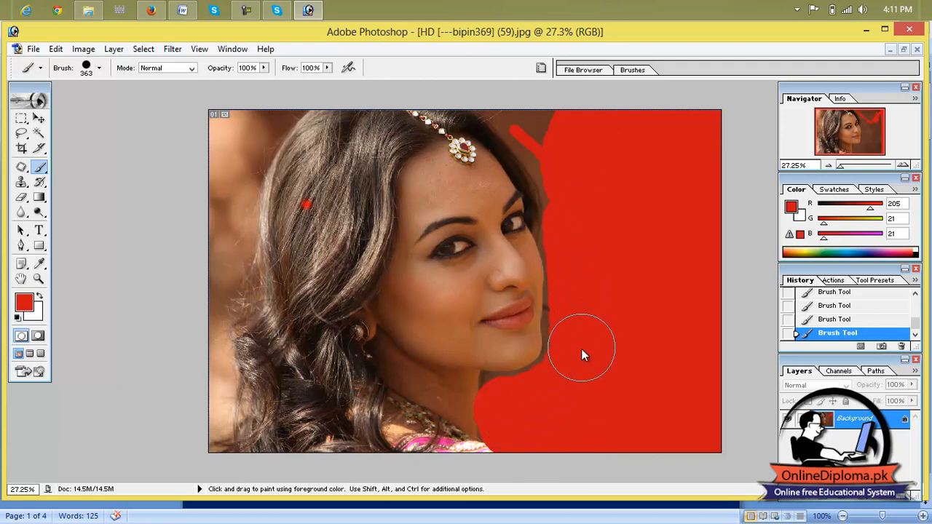
Paint over the rest of the picture, including the woman's face and hair, in solid red and lower the brush opacity to 28%.
mouse_move(259, 115)
mouse_down()
mouse_move(216, 208)
mouse_move(264, 211)
mouse_move(279, 315)
mouse_move(377, 129)
mouse_move(391, 243)
mouse_move(444, 427)
mouse_move(453, 128)
mouse_move(521, 152)
mouse_move(514, 244)
mouse_up()
mouse_move(512, 502)
mouse_down()
mouse_move(386, 451)
mouse_move(225, 435)
mouse_move(230, 279)
mouse_move(231, 316)
mouse_move(298, 341)
mouse_move(388, 397)
mouse_move(395, 416)
mouse_move(260, 385)
mouse_up()
click(263, 68)
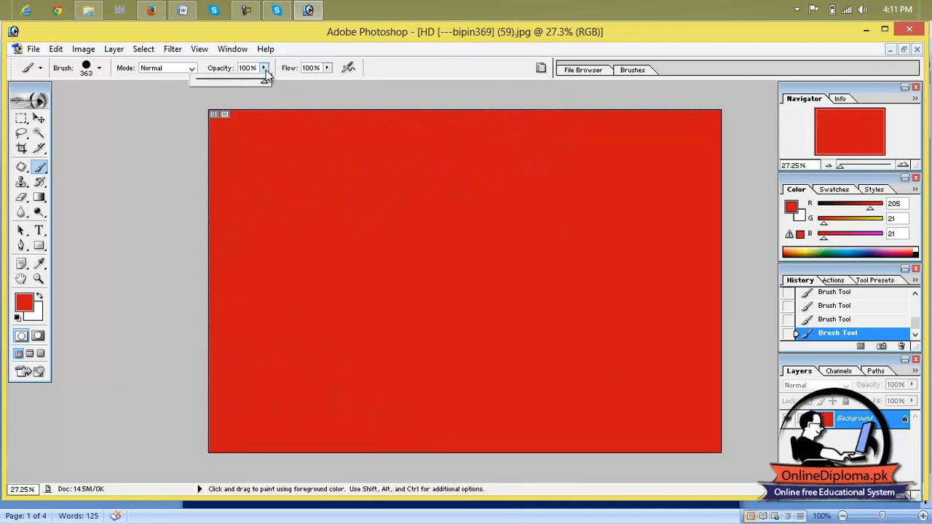
drag(265, 81, 215, 81)
click(310, 156)
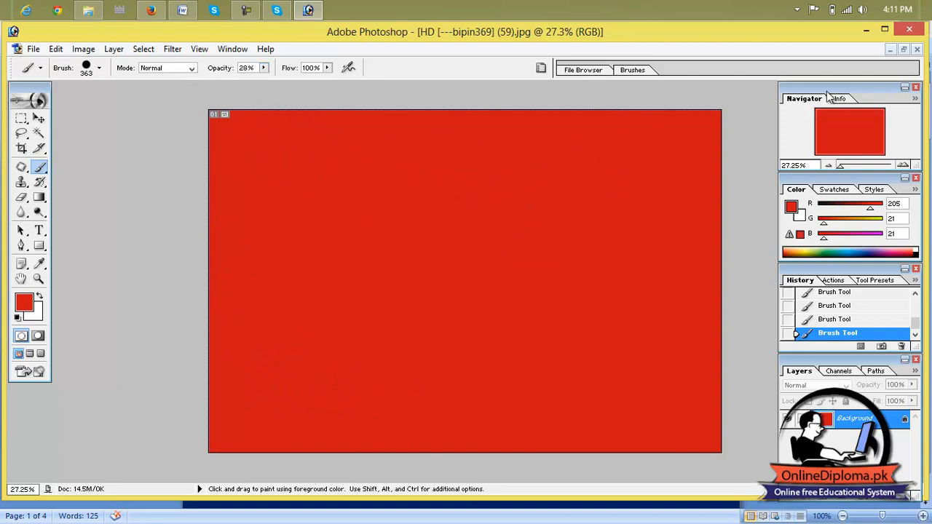
Revert the history to before the red strokes on the background and reduce the brush flow to 43%.
click(858, 293)
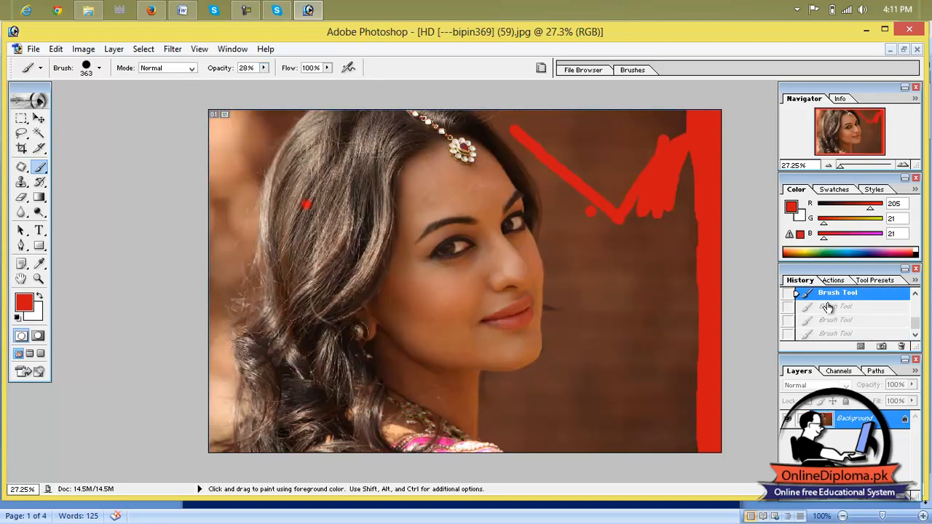
click(829, 297)
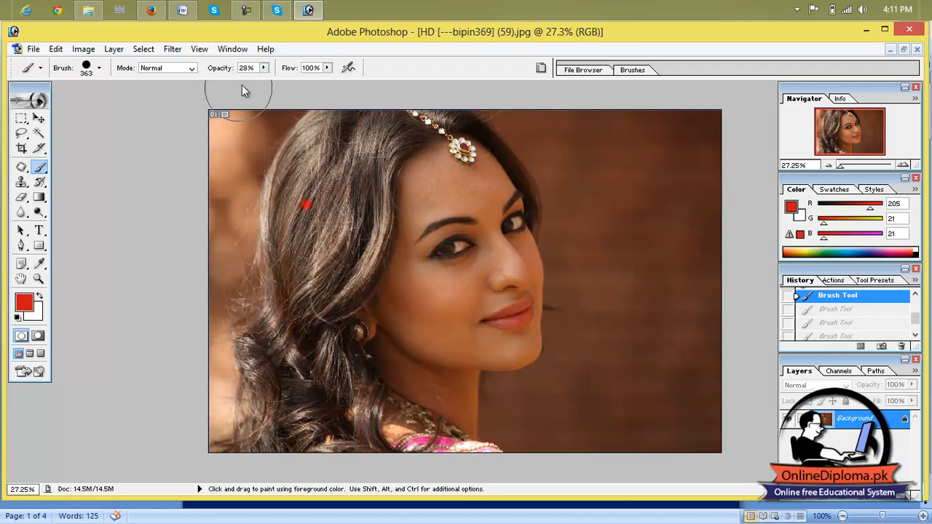
click(327, 68)
drag(329, 82, 288, 83)
Tint the woman and the background with translucent red strokes of the 363 px brush.
drag(571, 168, 604, 178)
mouse_move(645, 149)
mouse_down()
mouse_move(642, 138)
mouse_move(323, 189)
mouse_move(184, 146)
mouse_move(308, 123)
mouse_move(201, 223)
mouse_move(230, 363)
mouse_move(691, 462)
mouse_move(714, 401)
mouse_move(499, 369)
mouse_move(373, 308)
mouse_move(401, 193)
mouse_up()
mouse_move(679, 197)
mouse_down()
mouse_move(624, 150)
mouse_move(711, 276)
mouse_move(711, 430)
mouse_move(537, 192)
mouse_up()
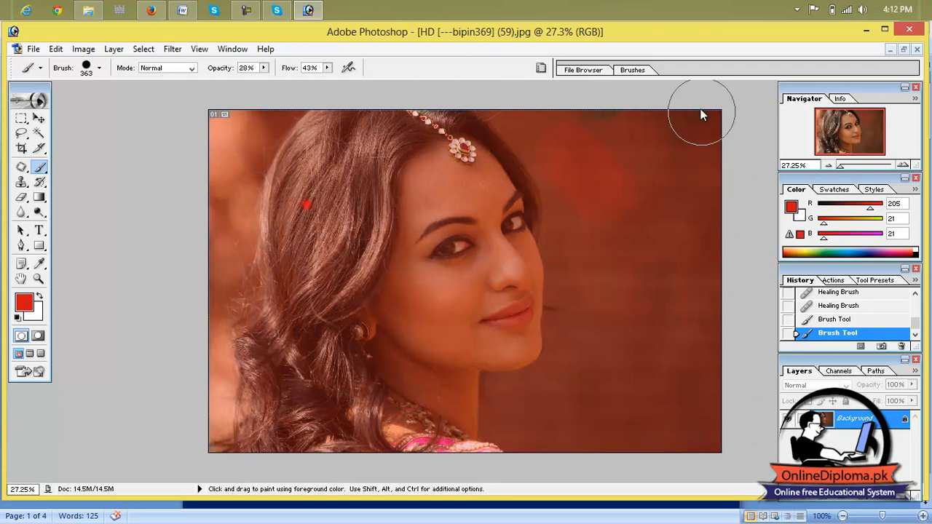
click(633, 127)
click(192, 67)
click(193, 69)
click(193, 68)
click(192, 68)
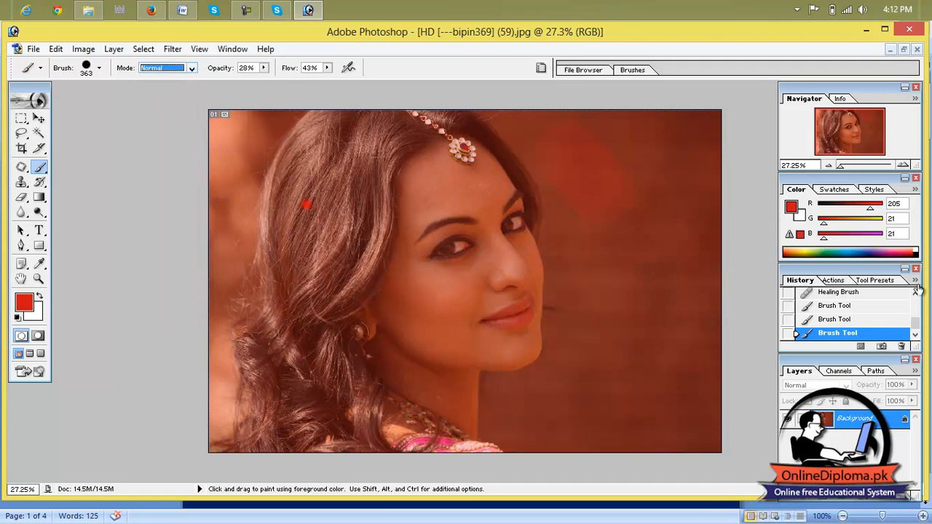
Brush more translucent red over the background, raise the opacity to 52% and tint the whole picture more strongly.
click(829, 387)
mouse_move(564, 209)
mouse_down()
mouse_move(656, 151)
mouse_move(694, 147)
mouse_up()
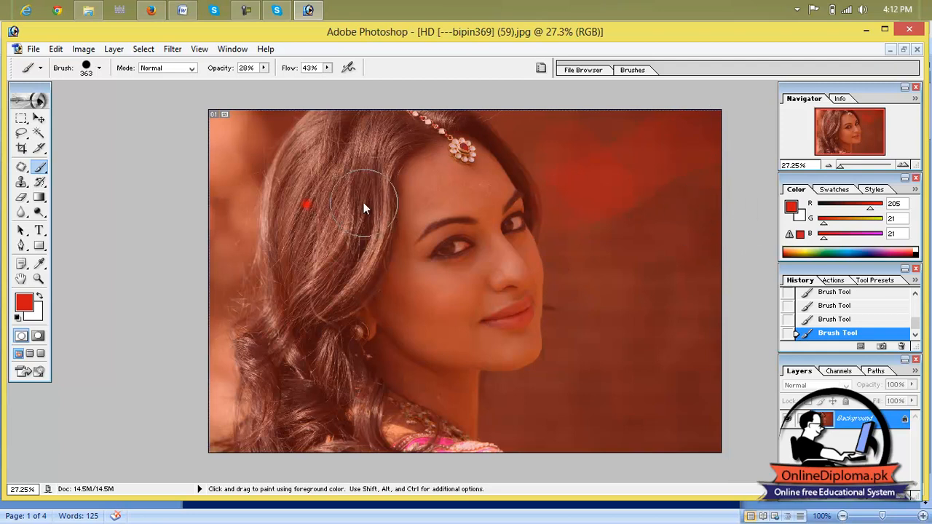
click(263, 69)
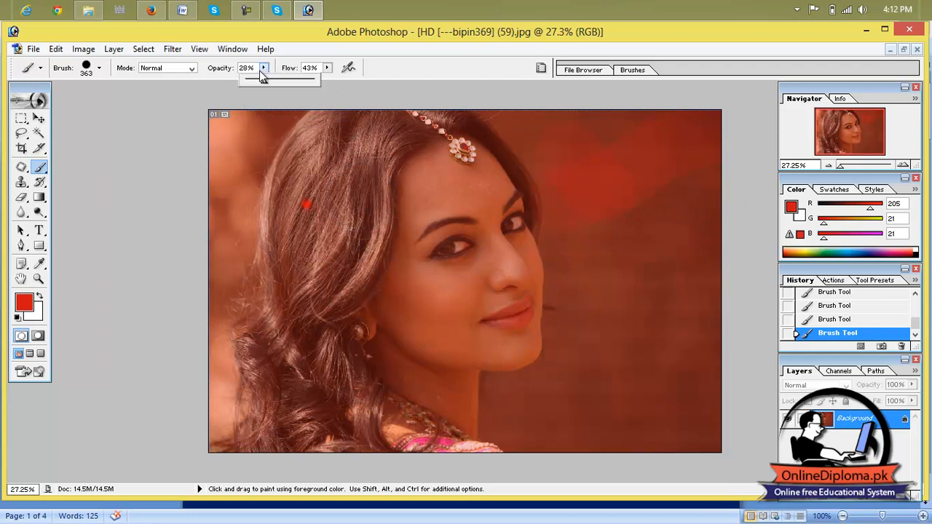
drag(264, 81, 281, 81)
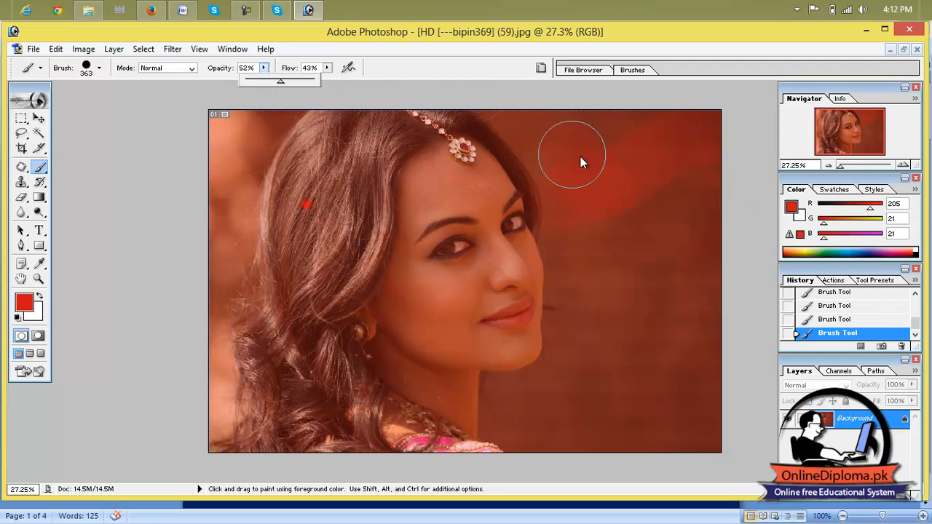
mouse_move(677, 149)
mouse_down()
mouse_move(224, 158)
mouse_move(488, 152)
mouse_move(250, 129)
mouse_move(231, 384)
mouse_move(255, 288)
mouse_move(253, 447)
mouse_move(699, 448)
mouse_move(777, 423)
mouse_move(118, 374)
mouse_move(593, 333)
mouse_move(192, 282)
mouse_move(261, 213)
mouse_move(757, 219)
mouse_move(570, 311)
mouse_move(662, 406)
mouse_move(830, 332)
mouse_move(724, 451)
mouse_move(694, 378)
mouse_move(620, 279)
mouse_move(708, 224)
mouse_move(654, 139)
mouse_move(577, 135)
mouse_up()
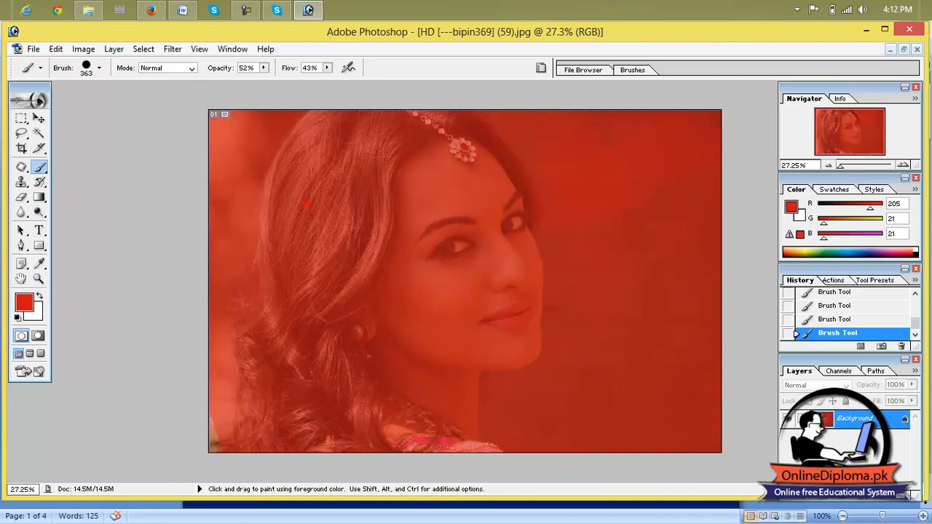
Revert the picture to its originally opened state through the history.
click(864, 316)
scroll(863, 312, up, 6)
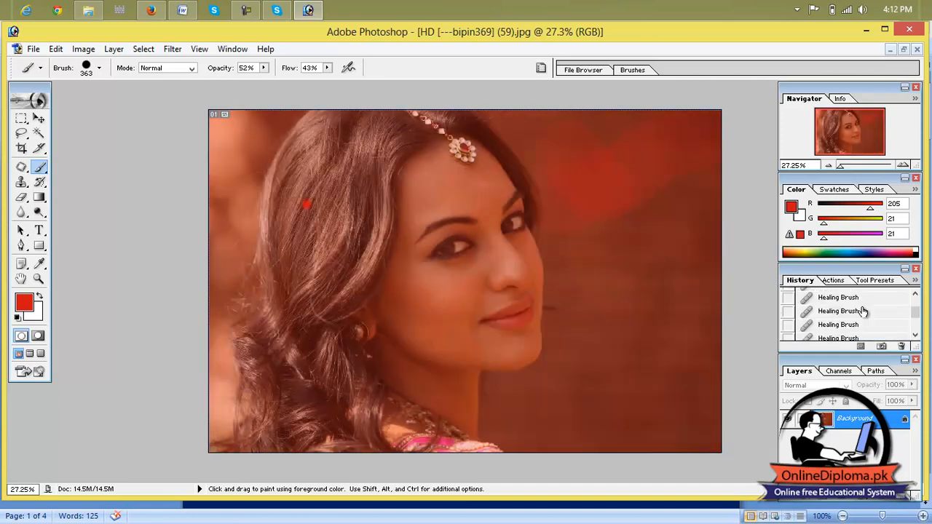
click(859, 313)
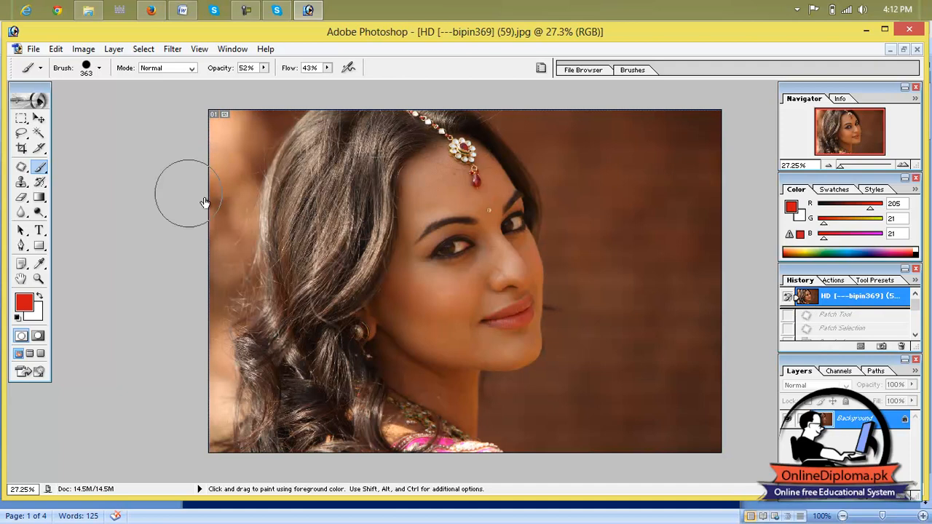
Choose the textured 63 px brush tip and paint a short red stroke on the brown background.
right_click(40, 170)
click(74, 168)
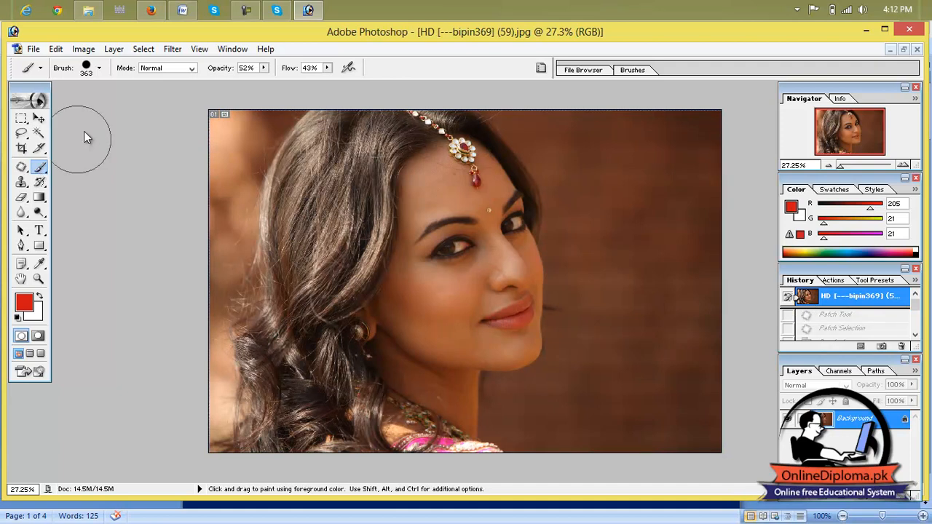
click(99, 68)
mouse_move(151, 159)
mouse_down()
mouse_move(150, 211)
mouse_move(151, 199)
mouse_up()
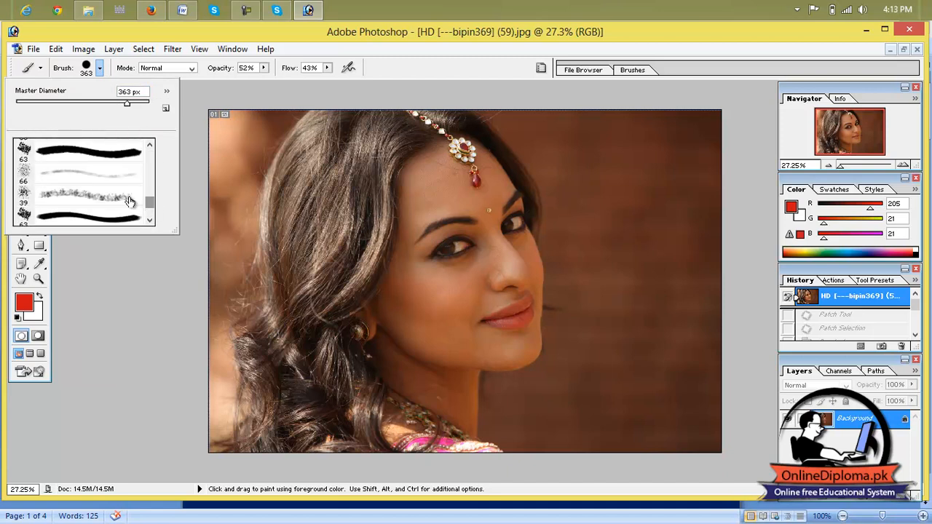
click(79, 153)
click(657, 185)
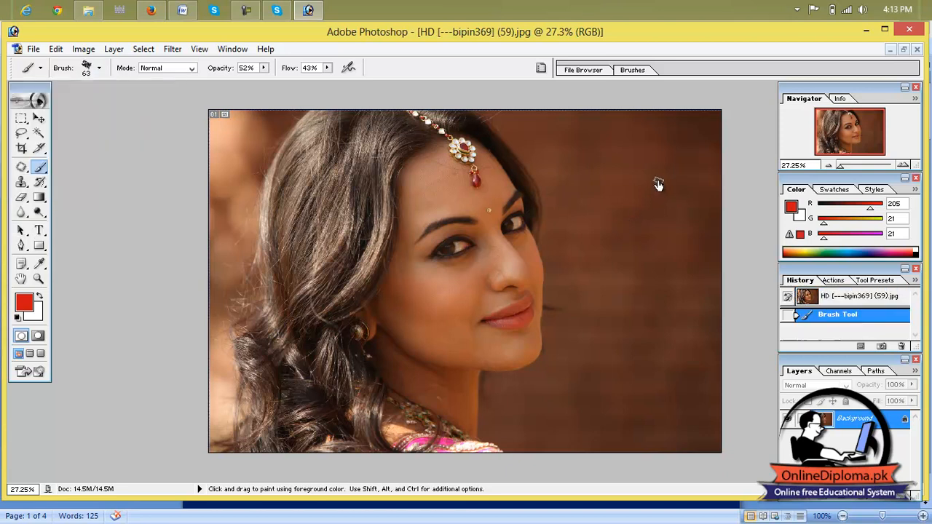
drag(679, 245, 686, 252)
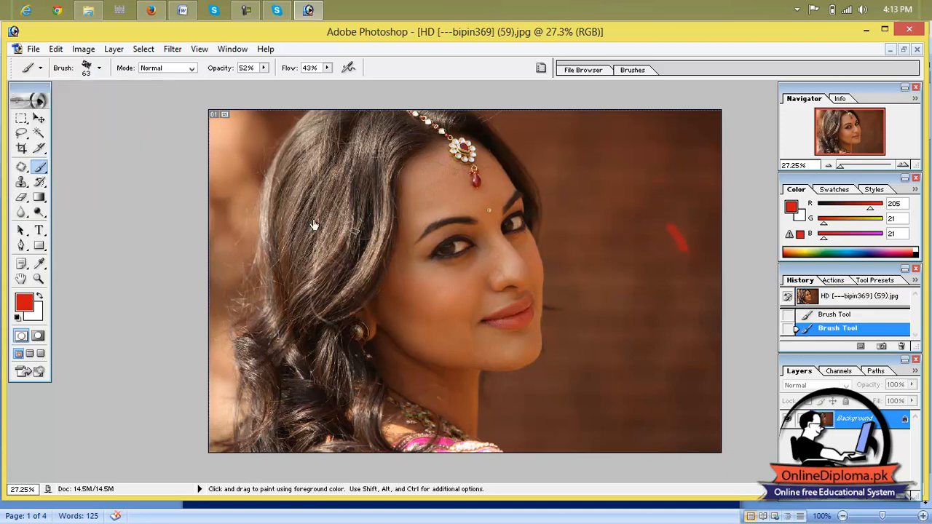
Choose the 29 px star brush, enlarge it to 171 px and scatter faint red stars over the background beside the face.
click(99, 67)
click(150, 145)
click(150, 145)
click(150, 145)
click(150, 145)
click(148, 145)
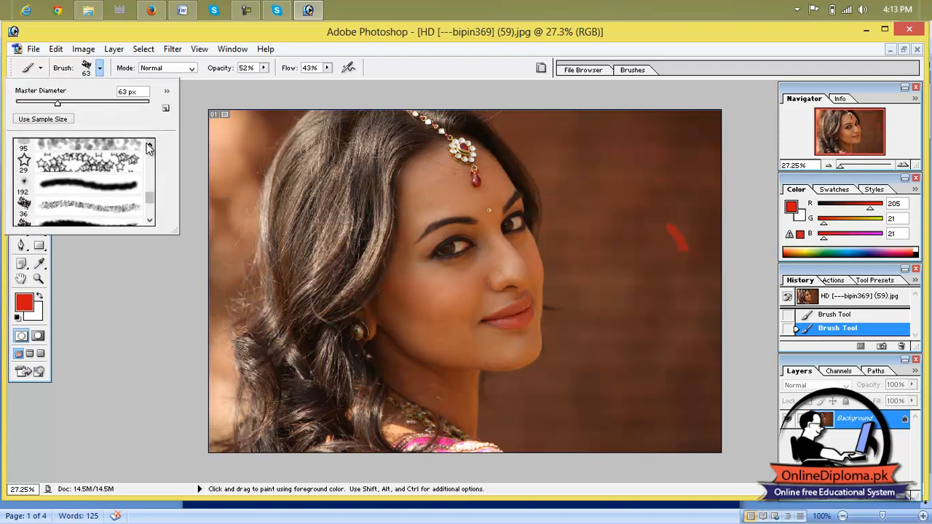
click(148, 145)
click(103, 174)
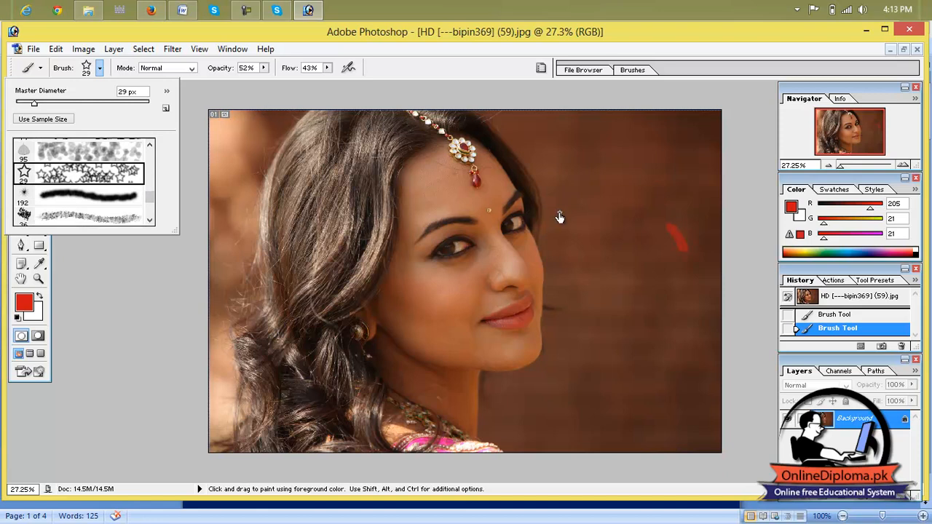
drag(85, 103, 103, 103)
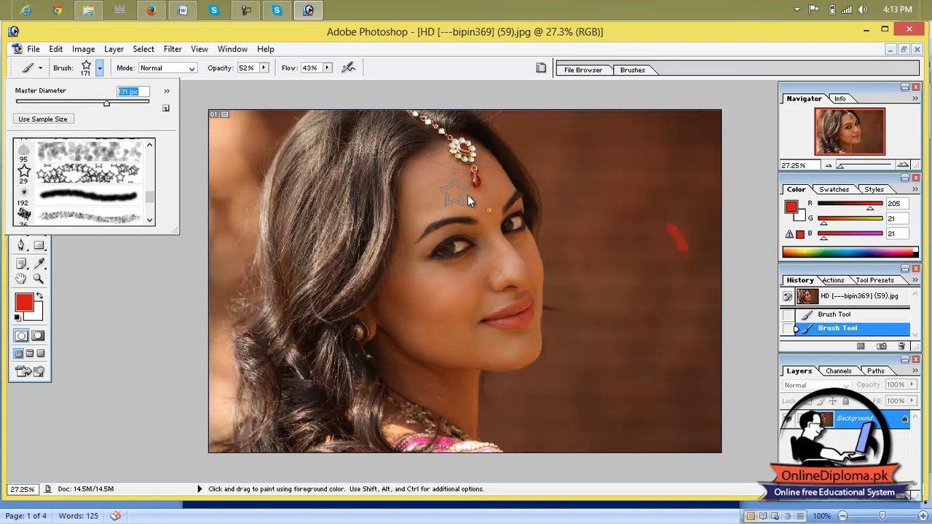
click(578, 206)
mouse_move(578, 206)
mouse_down()
mouse_move(658, 242)
mouse_move(651, 157)
mouse_move(481, 135)
mouse_move(697, 119)
mouse_move(684, 373)
mouse_move(696, 443)
mouse_up()
Raise the brush opacity to 100% and scatter red stars over the woman and the background.
click(263, 68)
drag(265, 81, 305, 84)
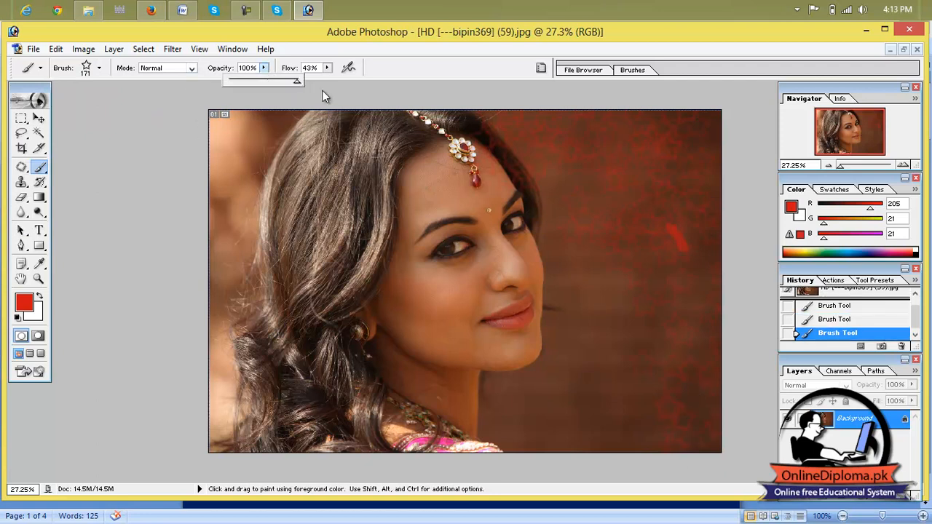
mouse_move(652, 117)
mouse_down()
mouse_move(685, 244)
mouse_move(686, 366)
mouse_move(630, 417)
mouse_move(533, 437)
mouse_move(561, 407)
mouse_move(597, 280)
mouse_move(586, 188)
mouse_move(594, 321)
mouse_move(466, 400)
mouse_move(386, 404)
mouse_move(265, 375)
mouse_move(357, 368)
mouse_move(499, 284)
mouse_move(508, 269)
mouse_move(367, 236)
mouse_move(261, 178)
mouse_move(238, 125)
mouse_move(222, 132)
mouse_move(243, 265)
mouse_move(215, 407)
mouse_move(222, 436)
mouse_up()
scroll(828, 291, down, 1)
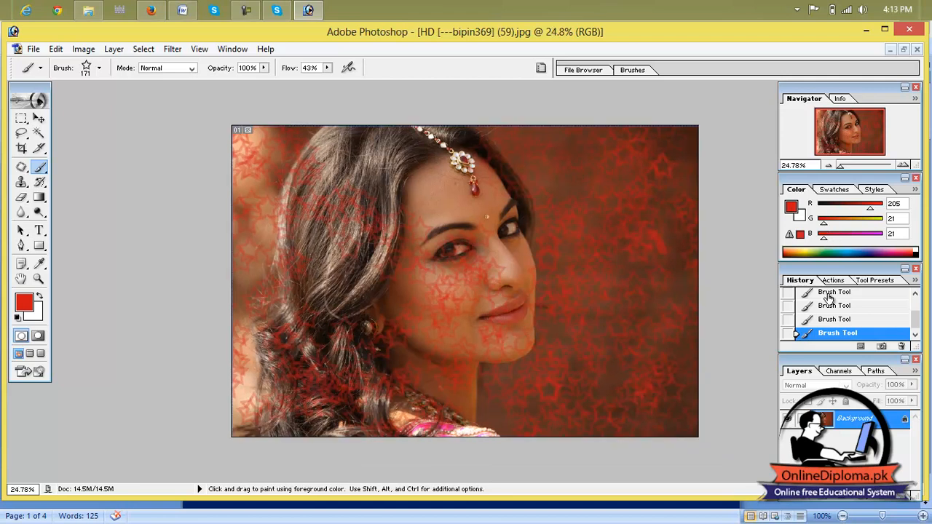
Revert the picture to its opened state and paint red stars down the brown background with the flow at 100%.
click(827, 295)
scroll(827, 297, up, 1)
click(821, 295)
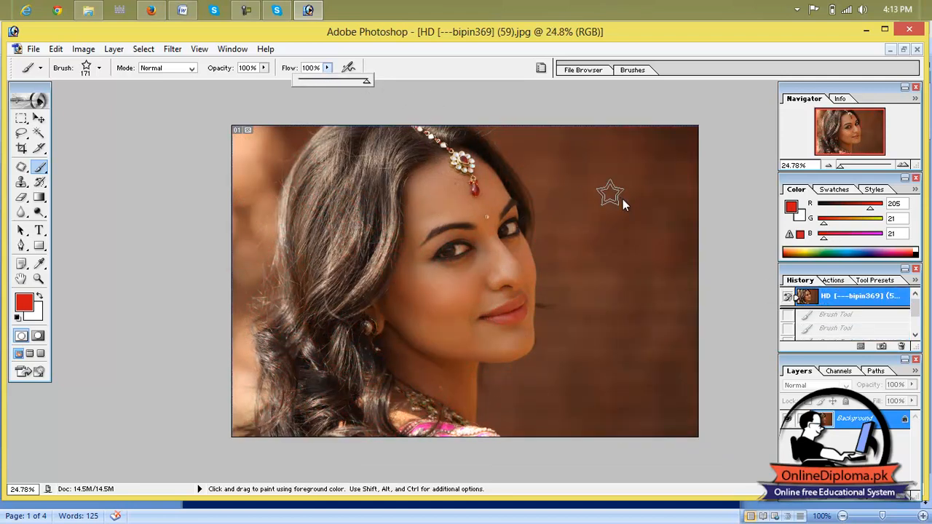
mouse_move(684, 142)
mouse_down()
mouse_move(634, 161)
mouse_move(605, 216)
mouse_move(630, 304)
mouse_move(603, 348)
mouse_move(601, 428)
mouse_up()
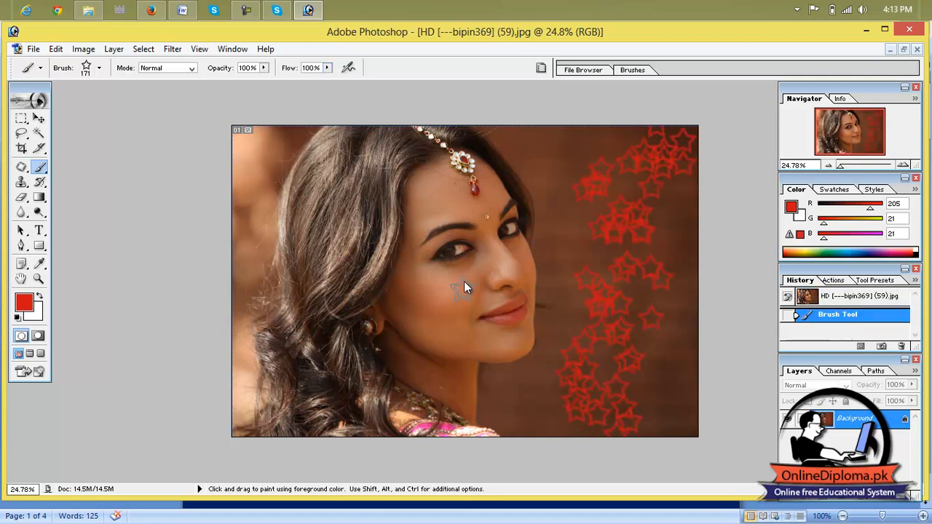
Set the foreground color to bright green with R 0, G 249, B 35.
click(29, 302)
drag(354, 287, 481, 319)
drag(486, 353, 479, 177)
click(603, 167)
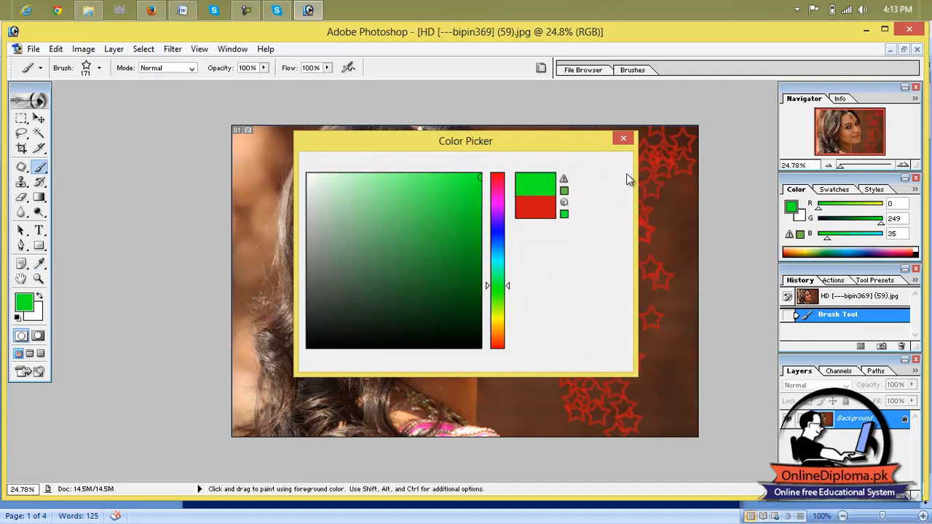
Scatter green stars over the background and around the edges of the picture, leaving the face clear.
mouse_move(608, 147)
mouse_down()
mouse_move(567, 181)
mouse_move(587, 238)
mouse_move(581, 280)
mouse_move(610, 409)
mouse_move(637, 448)
mouse_move(655, 412)
mouse_move(655, 298)
mouse_move(680, 200)
mouse_move(661, 144)
mouse_up()
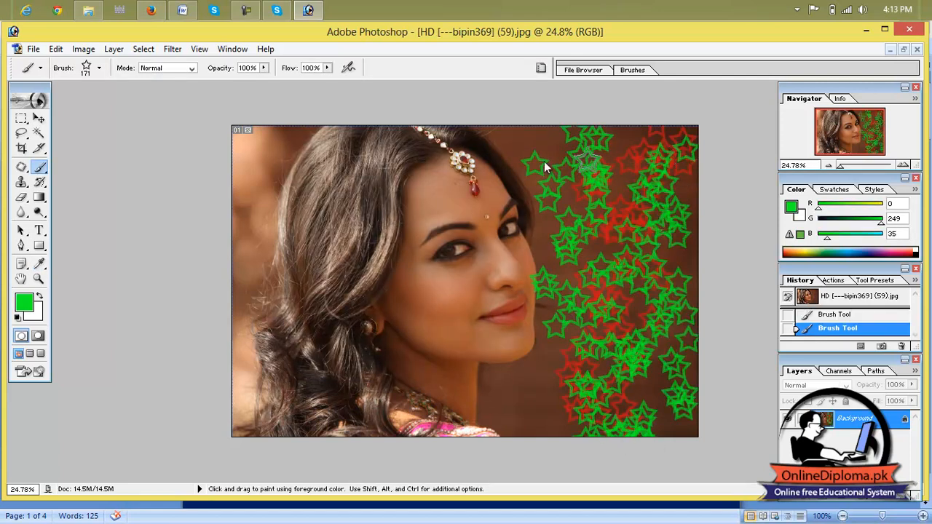
mouse_move(223, 193)
mouse_down()
mouse_move(256, 266)
mouse_move(263, 342)
mouse_up()
mouse_move(264, 424)
mouse_down()
mouse_move(519, 454)
mouse_move(648, 422)
mouse_move(316, 370)
mouse_move(283, 160)
mouse_move(519, 125)
mouse_move(659, 134)
mouse_up()
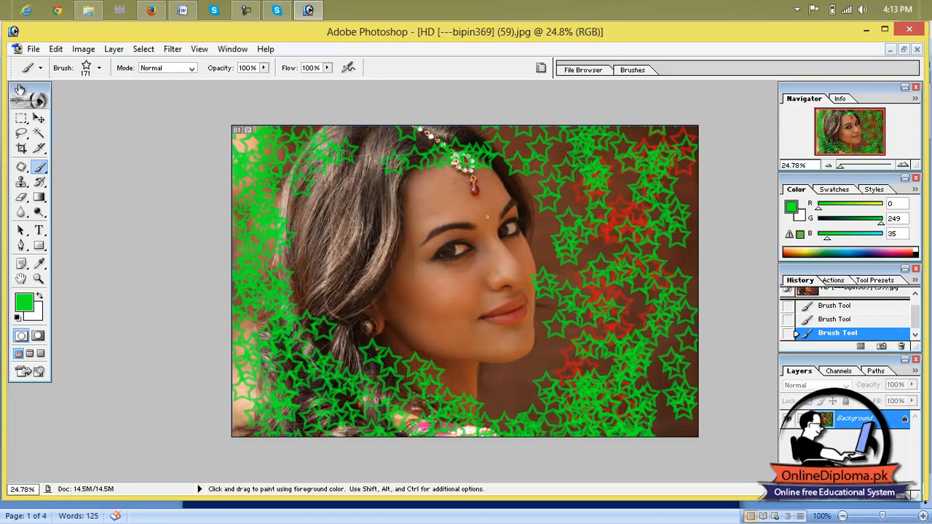
Choose the 112 px grass brush tip and revert the picture to its opened state.
click(99, 67)
click(149, 146)
click(149, 145)
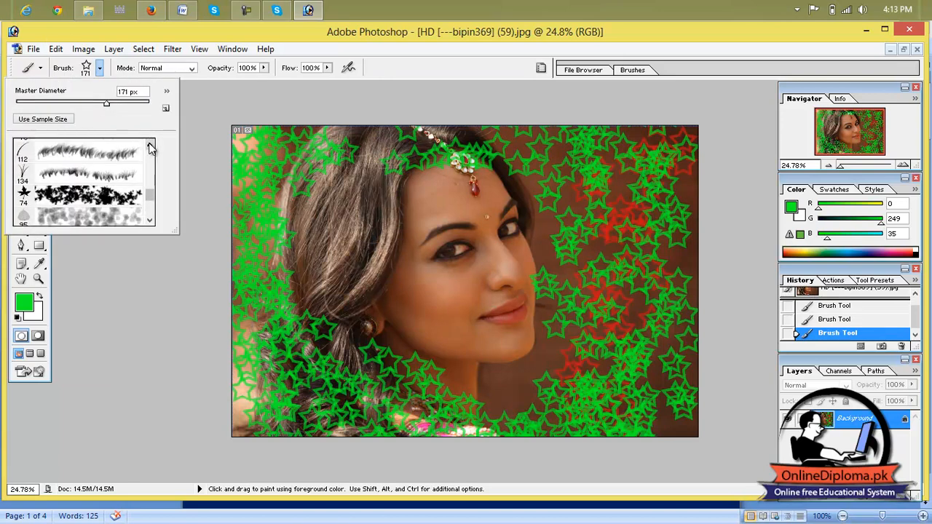
click(73, 156)
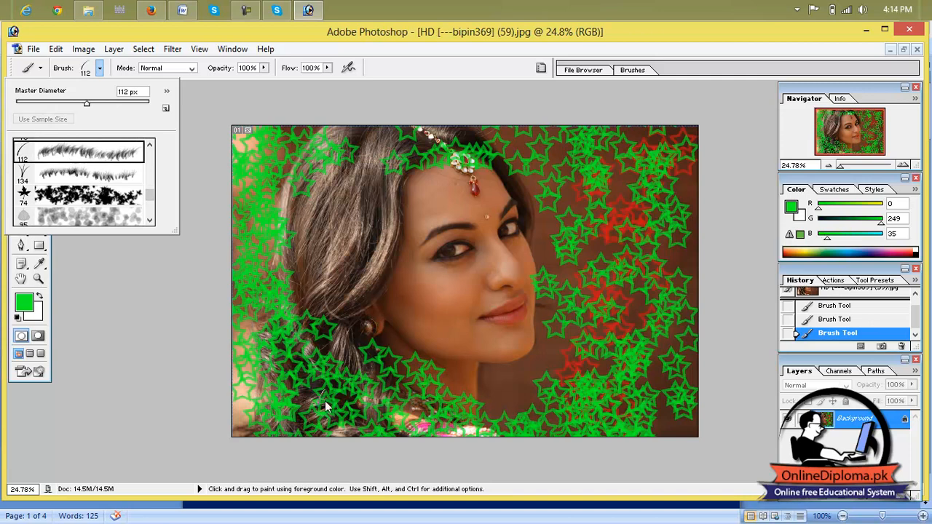
click(815, 314)
click(814, 292)
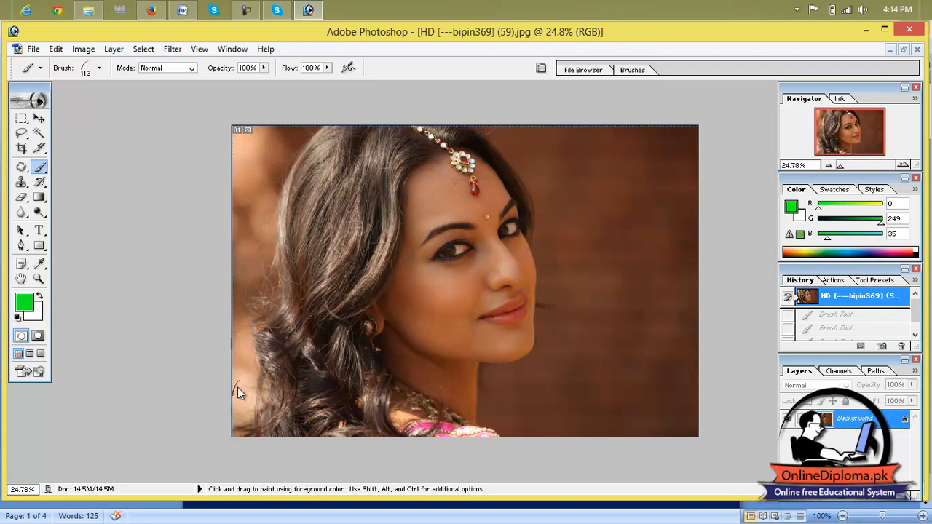
Enlarge the grass brush to 333 px and paint a strip of grass along the picture's bottom edge.
click(100, 70)
drag(106, 101, 128, 107)
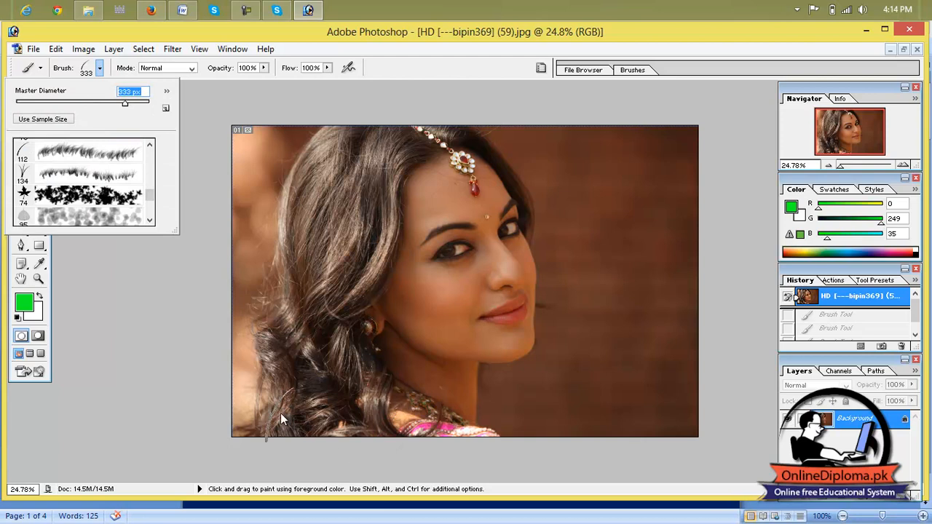
mouse_move(254, 402)
mouse_down()
mouse_move(349, 422)
mouse_move(729, 420)
mouse_move(557, 420)
mouse_move(291, 398)
mouse_move(237, 408)
mouse_up()
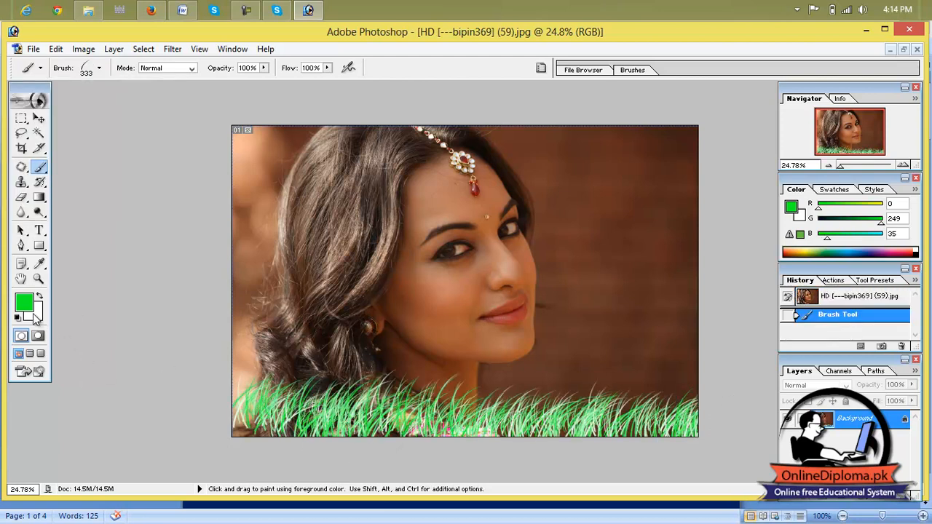
Set the background color to light green with R 98, G 244, B 26.
click(40, 319)
click(445, 289)
click(494, 293)
drag(493, 293, 493, 299)
click(462, 181)
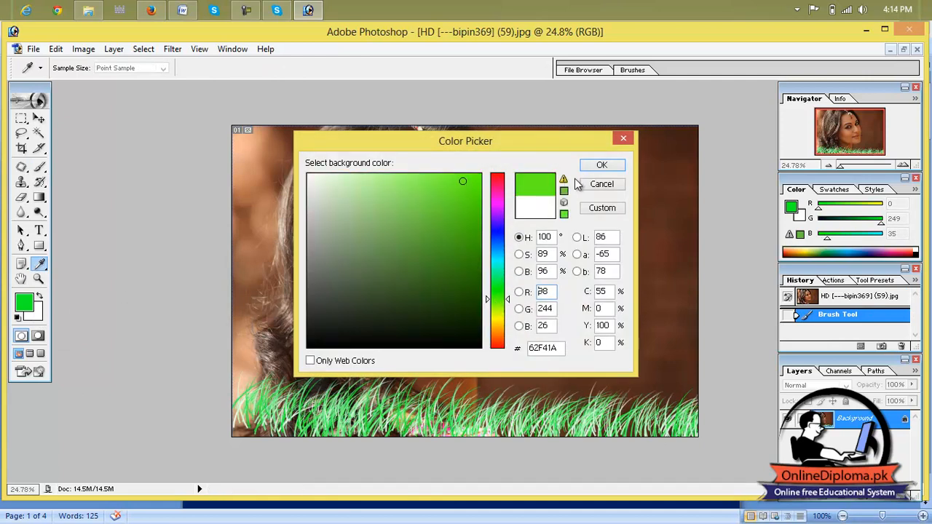
click(601, 165)
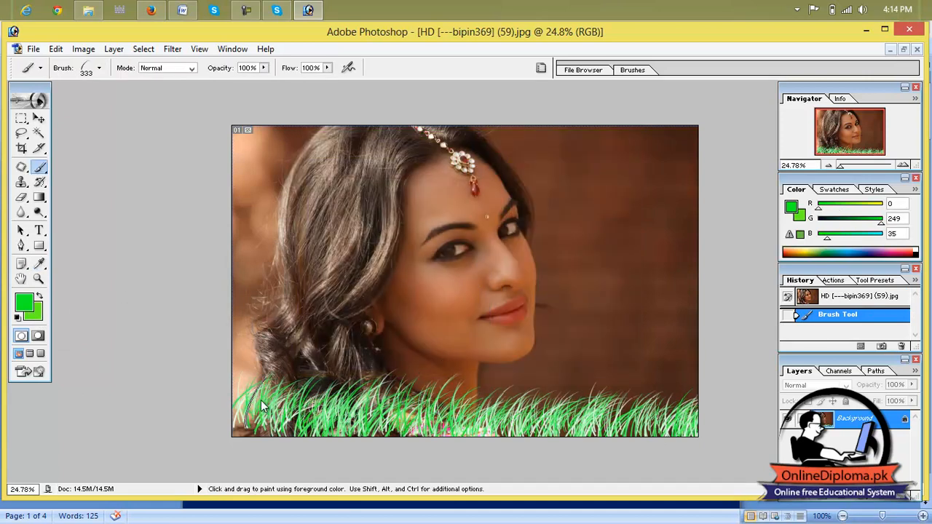
Thicken the grass along the picture's bottom edge and extend it up the left edge and the lower right edge.
mouse_move(457, 417)
mouse_down()
mouse_move(713, 400)
mouse_move(465, 401)
mouse_move(241, 381)
mouse_move(341, 418)
mouse_move(650, 430)
mouse_move(694, 393)
mouse_move(705, 351)
mouse_move(699, 324)
mouse_move(641, 371)
mouse_move(455, 412)
mouse_move(267, 380)
mouse_up()
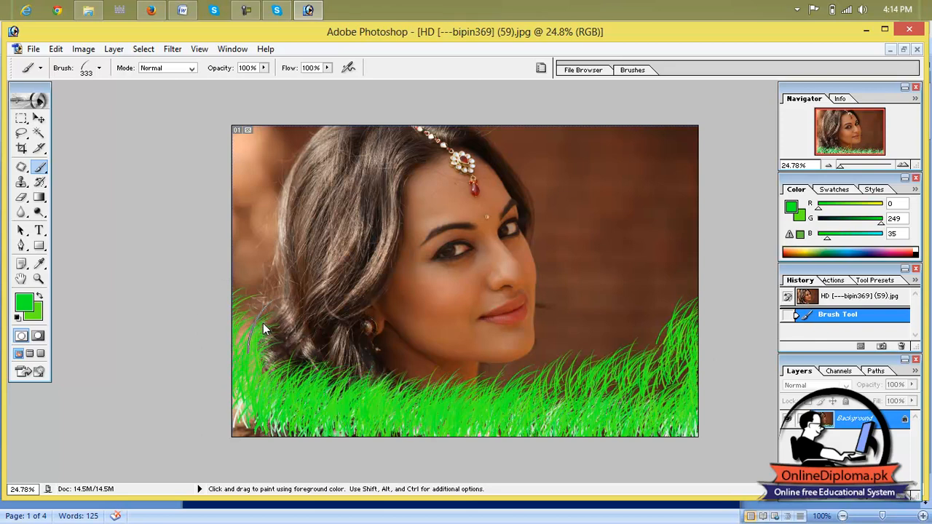
drag(265, 340, 273, 244)
drag(256, 148, 260, 267)
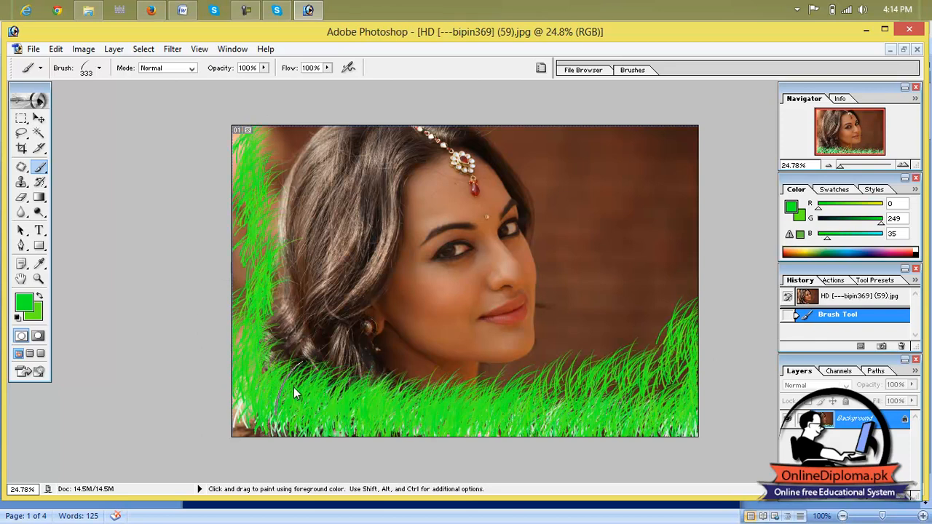
Add another grass stroke along the picture's bottom edge and open the beautiful-personality-of-salman-khan-hd-wallpapers picture.
drag(283, 384, 521, 397)
click(34, 49)
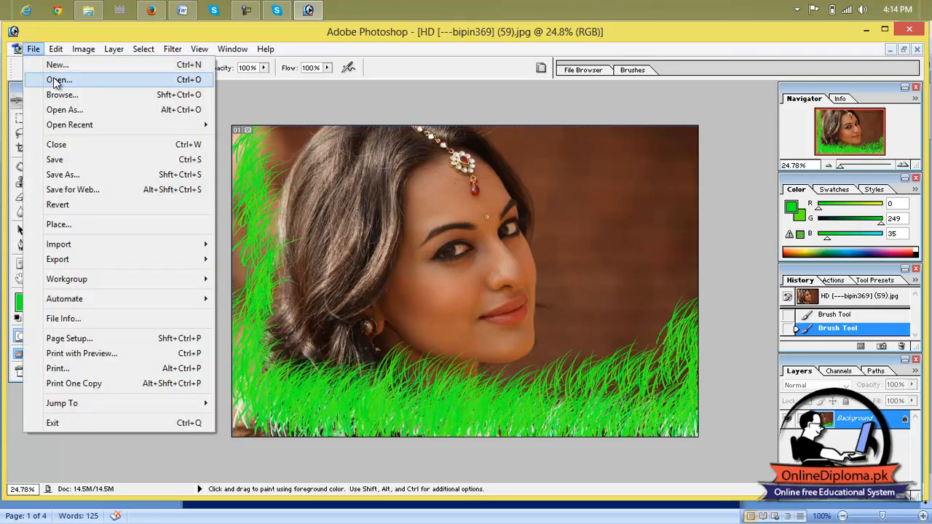
click(55, 80)
click(390, 242)
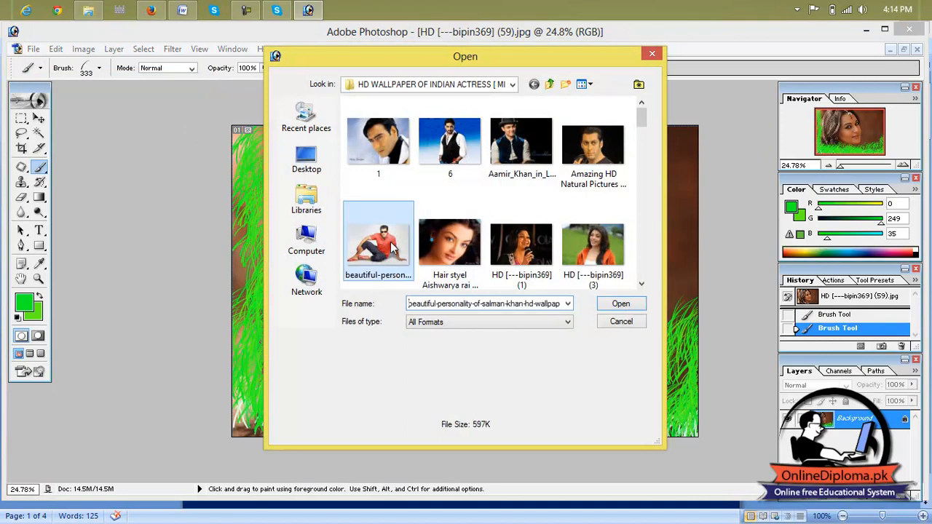
click(612, 306)
Paint green grass along the bottom, across the man's legs and waist, and up the left edge to the picture's upper corner.
mouse_move(112, 413)
mouse_down()
mouse_move(173, 425)
mouse_move(349, 416)
mouse_move(525, 426)
mouse_move(569, 397)
mouse_move(472, 419)
mouse_move(159, 411)
mouse_move(97, 421)
mouse_move(156, 441)
mouse_move(294, 441)
mouse_move(571, 364)
mouse_move(294, 393)
mouse_move(180, 370)
mouse_move(139, 331)
mouse_up()
mouse_move(112, 377)
mouse_down()
mouse_move(139, 409)
mouse_move(302, 414)
mouse_move(528, 401)
mouse_up()
mouse_move(586, 335)
mouse_down()
mouse_move(506, 343)
mouse_move(430, 321)
mouse_move(197, 333)
mouse_move(105, 315)
mouse_move(139, 321)
mouse_move(105, 171)
mouse_up()
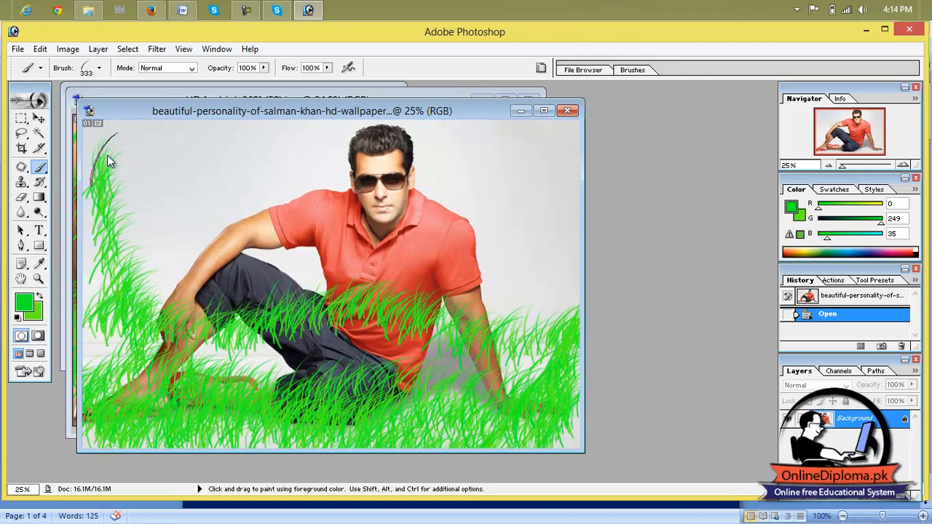
mouse_move(108, 133)
mouse_down()
mouse_move(101, 287)
mouse_move(82, 166)
mouse_up()
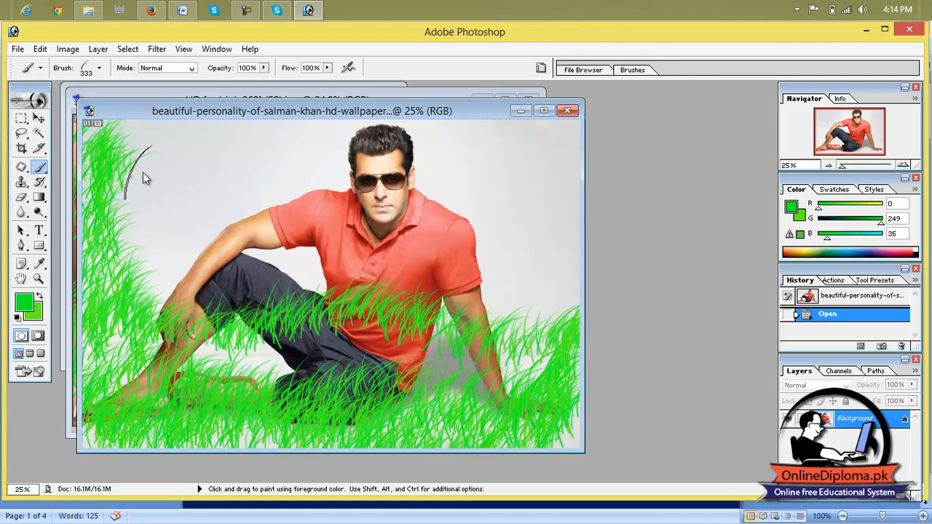
Fill the light background on both sides of the man with grass and thicken the grass along the picture's bottom.
mouse_move(229, 195)
mouse_down()
mouse_move(270, 144)
mouse_move(348, 134)
mouse_move(163, 227)
mouse_move(133, 269)
mouse_move(168, 272)
mouse_move(238, 249)
mouse_move(201, 241)
mouse_up()
mouse_move(170, 176)
mouse_down()
mouse_move(160, 136)
mouse_move(277, 141)
mouse_move(278, 248)
mouse_move(267, 237)
mouse_move(313, 244)
mouse_up()
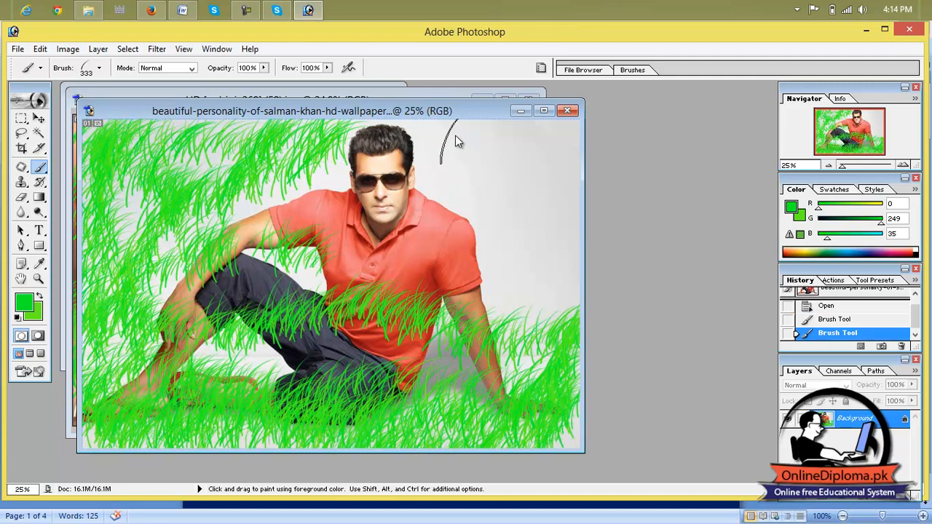
mouse_move(436, 133)
mouse_down()
mouse_move(552, 182)
mouse_move(497, 185)
mouse_move(466, 173)
mouse_move(484, 210)
mouse_move(562, 254)
mouse_move(592, 259)
mouse_move(541, 353)
mouse_move(489, 358)
mouse_move(420, 391)
mouse_move(450, 404)
mouse_move(217, 378)
mouse_move(187, 412)
mouse_move(241, 498)
mouse_up()
mouse_move(103, 444)
mouse_down()
mouse_move(342, 431)
mouse_move(151, 380)
mouse_move(197, 436)
mouse_move(4, 397)
mouse_up()
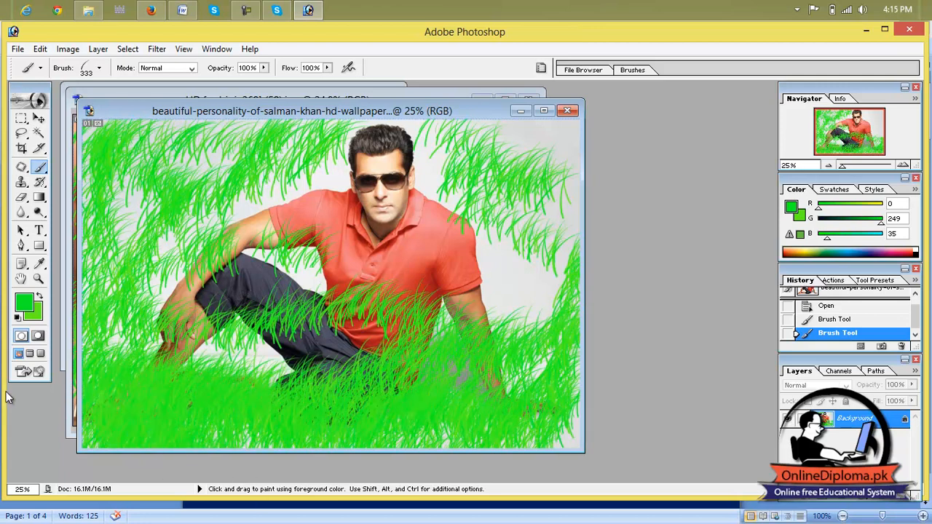
mouse_move(350, 418)
mouse_down()
mouse_move(609, 430)
mouse_move(543, 428)
mouse_up()
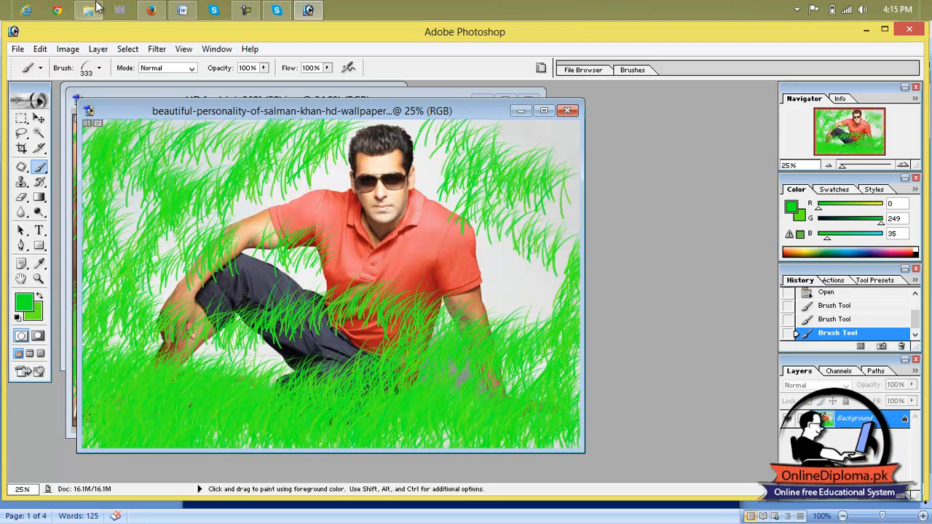
Set the brush flow to 40% and the opacity to 10%, and paint faint grass over the picture.
click(327, 69)
drag(325, 86, 284, 82)
click(264, 67)
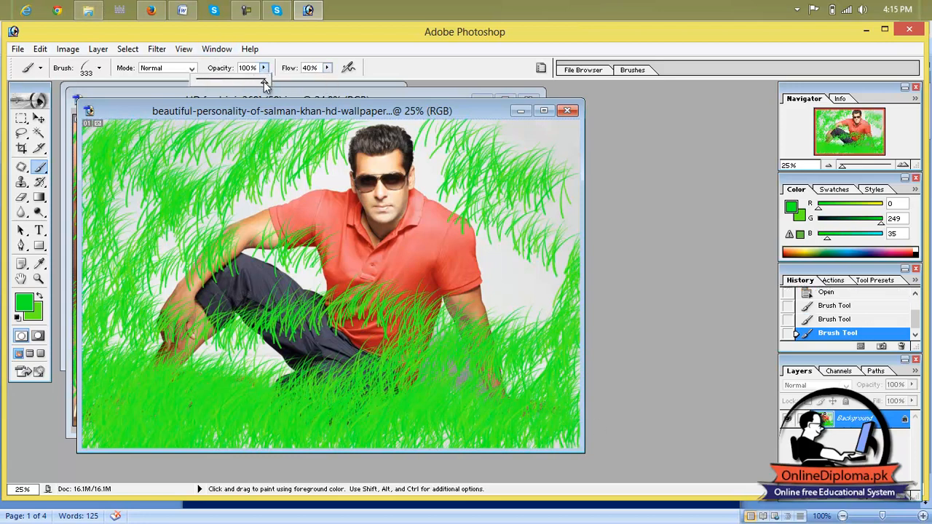
click(299, 220)
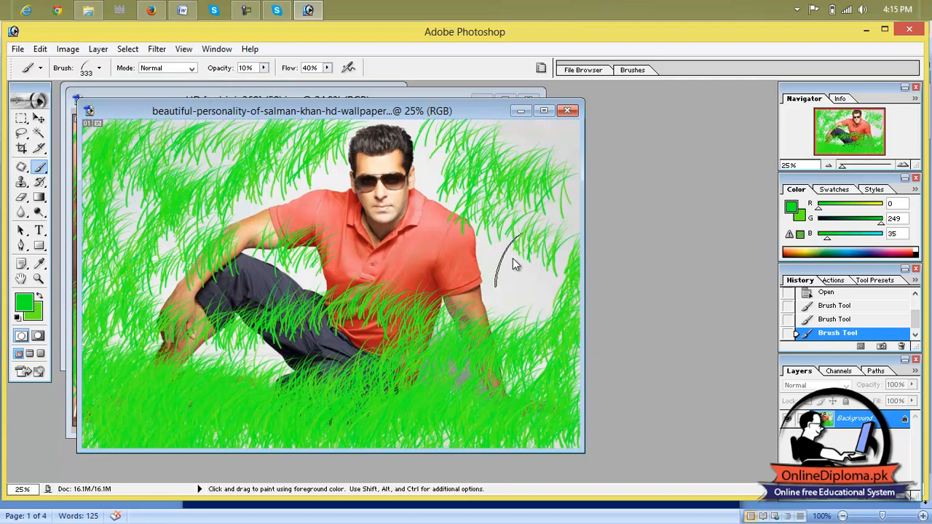
click(194, 440)
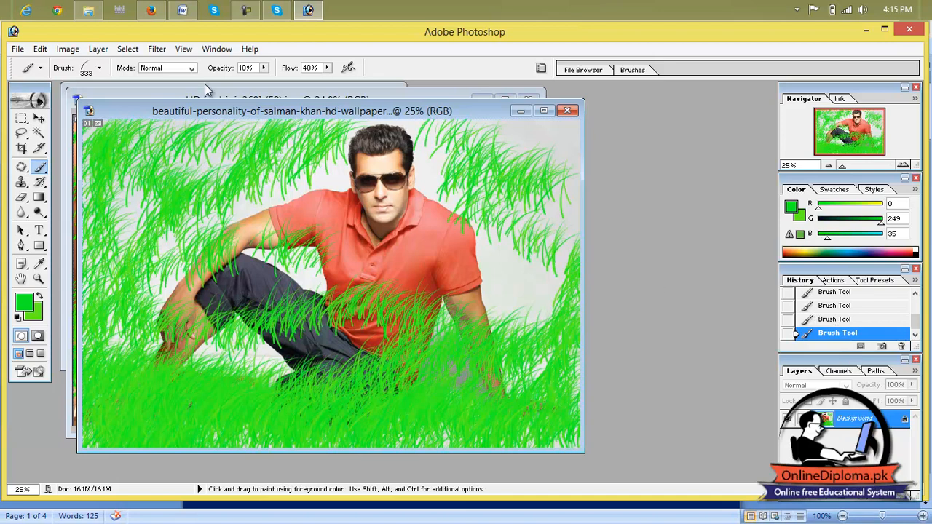
click(99, 68)
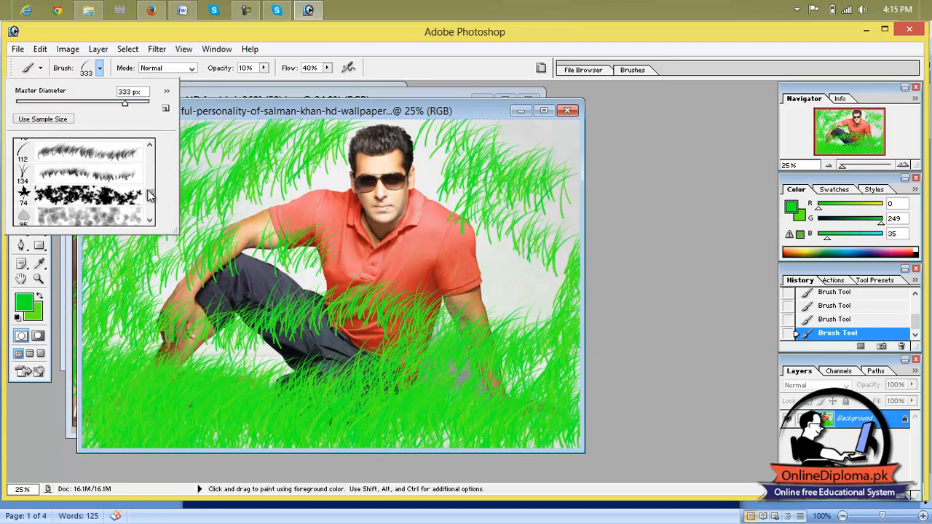
scroll(148, 193, up, 2)
mouse_move(148, 193)
mouse_down()
mouse_move(150, 147)
mouse_move(150, 197)
mouse_move(163, 226)
mouse_up()
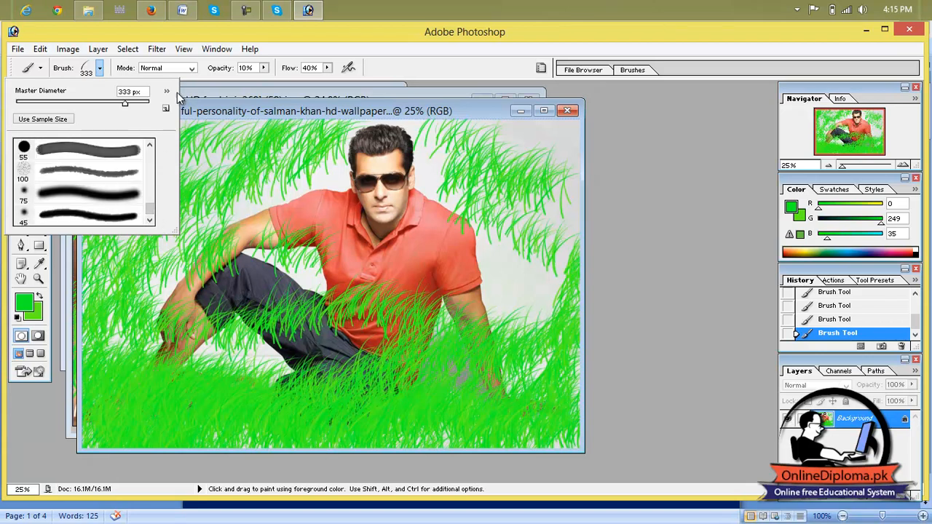
click(320, 113)
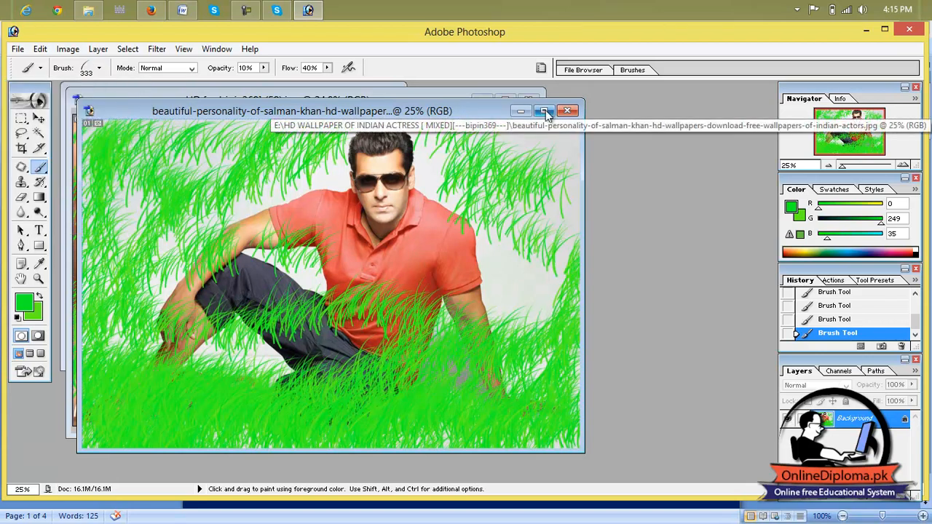
Close both grass-painted pictures without saving and maximize the Bare-Face-NARS-Light-Reflecting-Setting-Powder portrait.
click(565, 111)
click(471, 219)
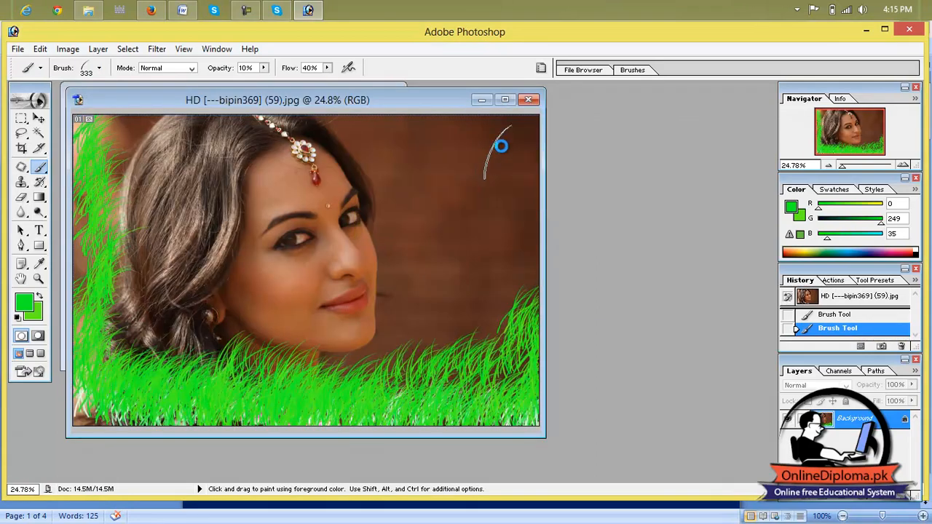
click(538, 100)
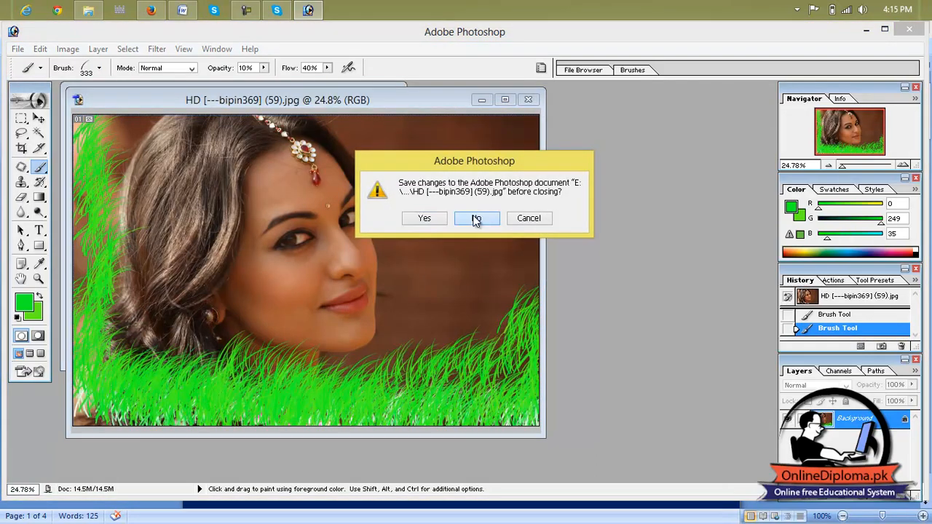
click(477, 217)
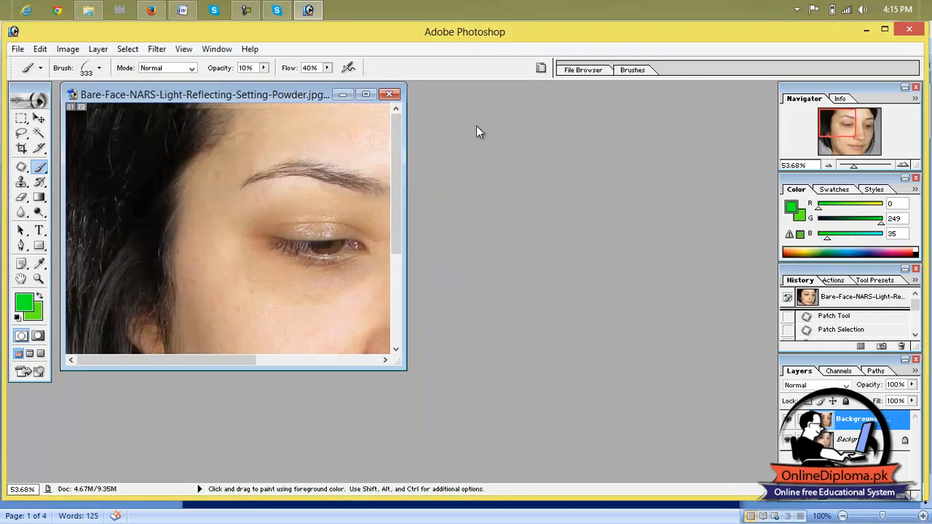
click(366, 94)
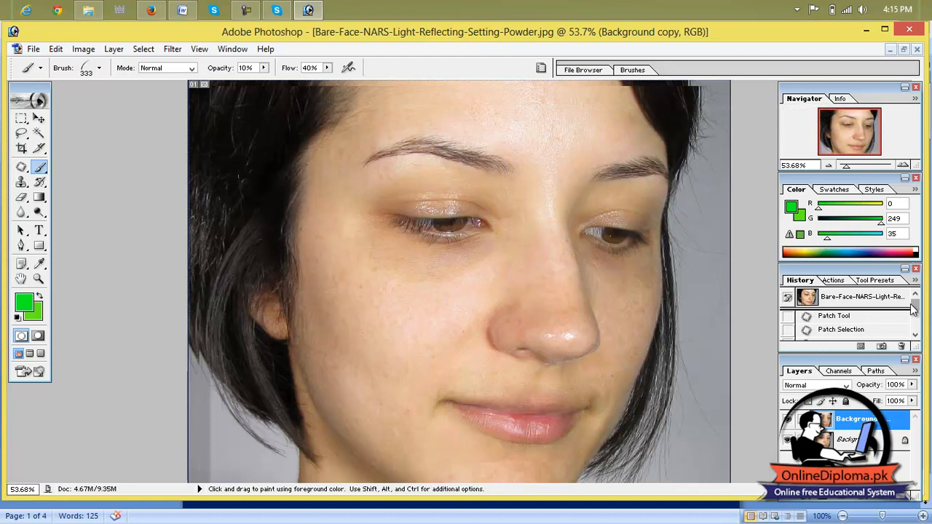
Compare the portrait's opened state with its last Healing Brush state, and choose the 55 px round brush tip.
click(862, 299)
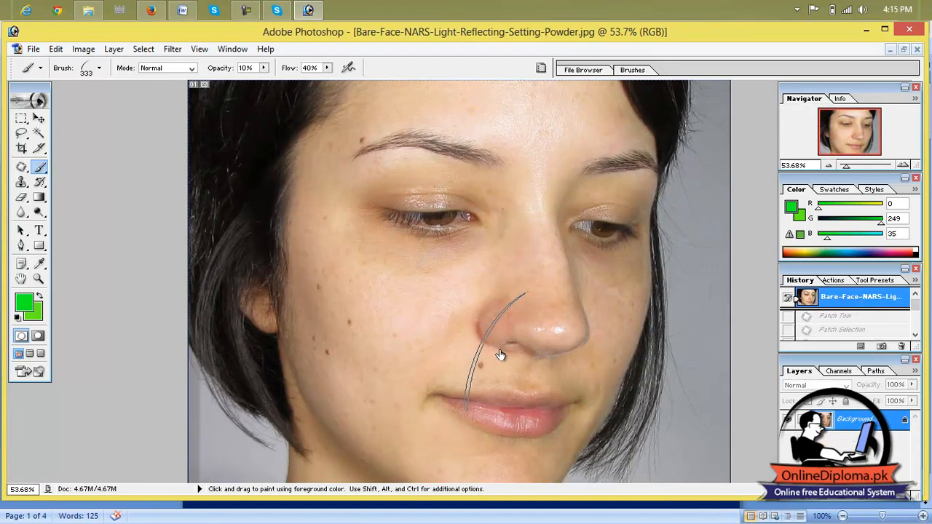
click(99, 68)
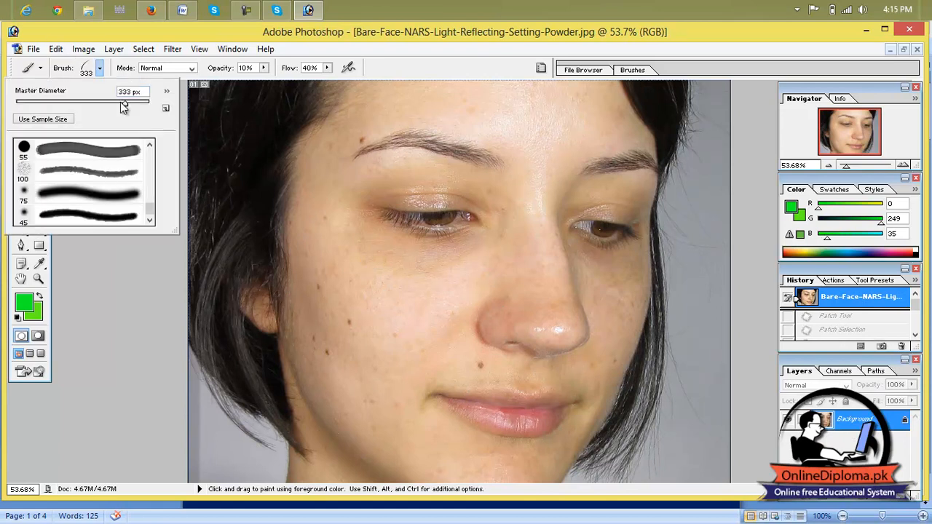
drag(125, 106, 53, 106)
click(34, 146)
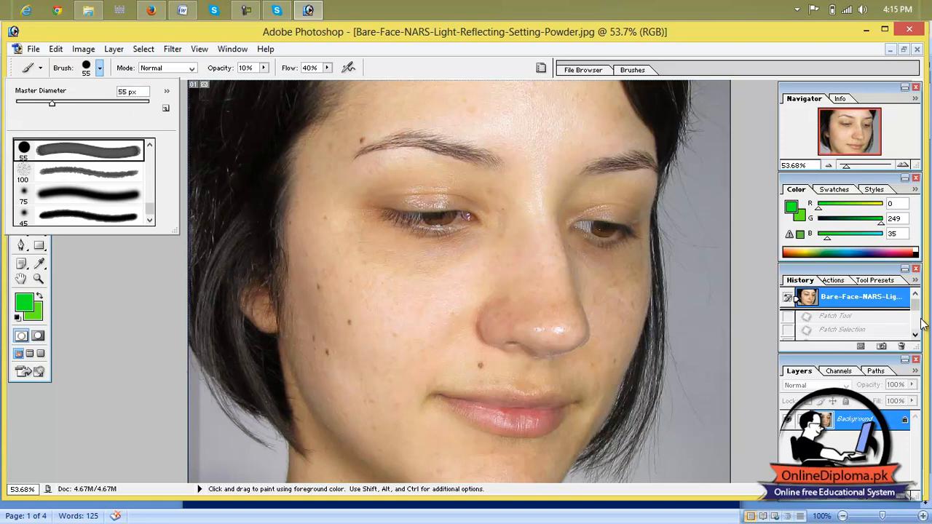
drag(916, 306, 919, 331)
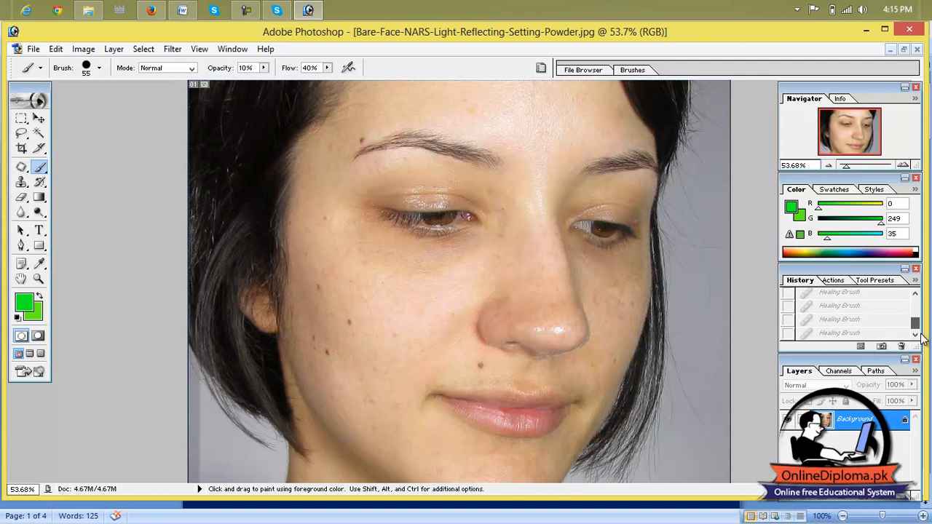
click(873, 333)
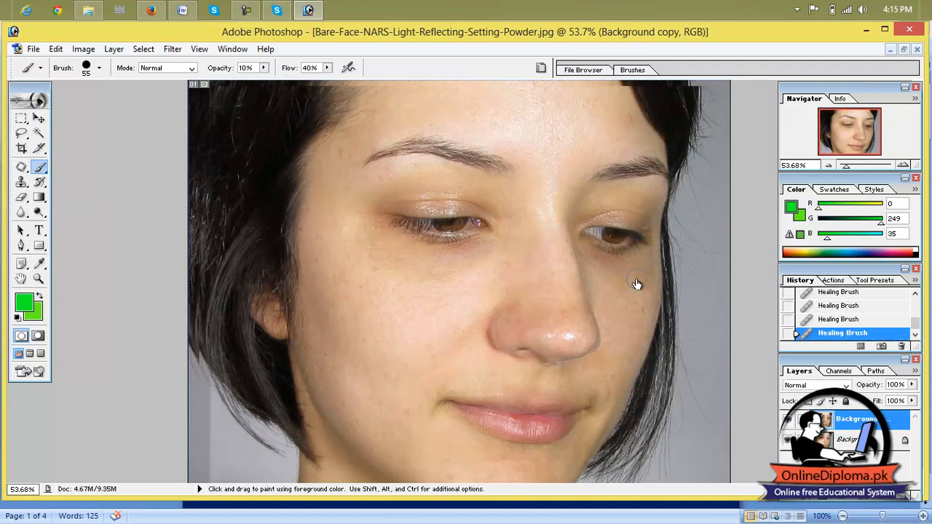
Create a new white RGB document 1366 pixels wide and 786 pixels high.
click(33, 49)
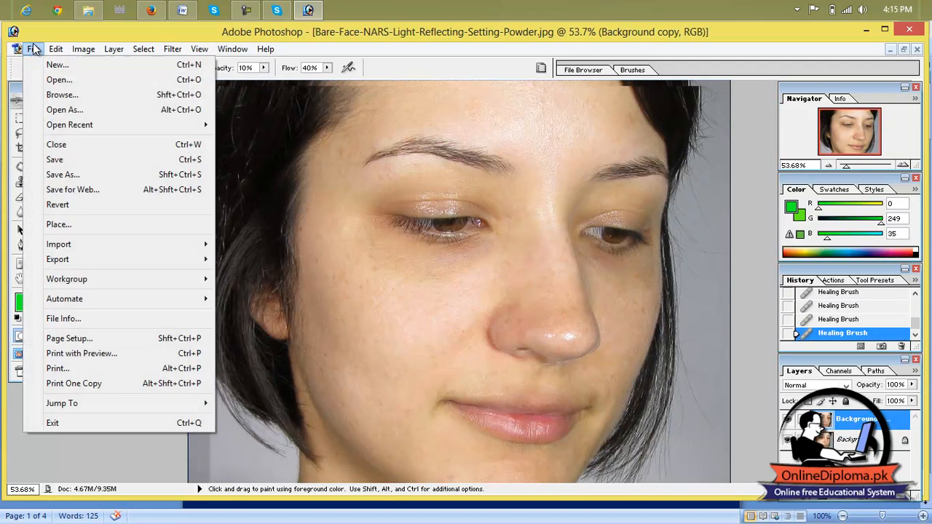
click(51, 65)
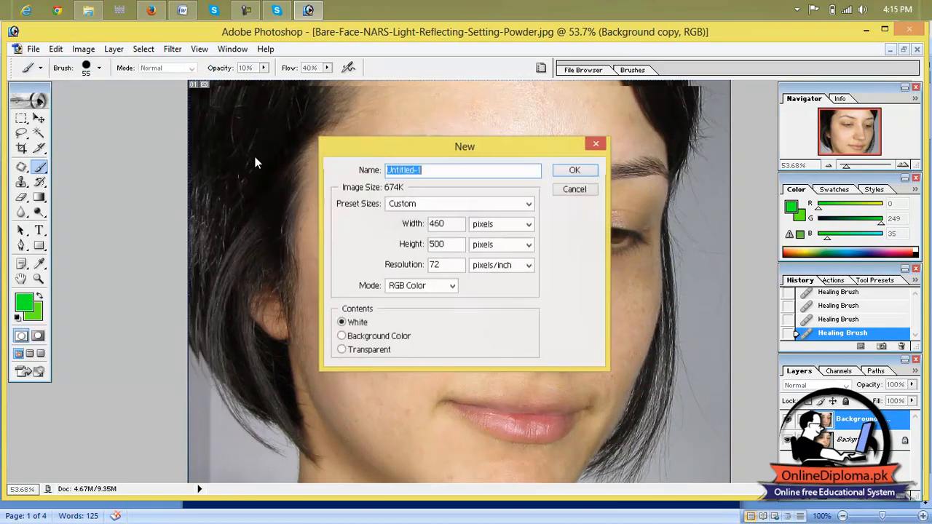
click(444, 206)
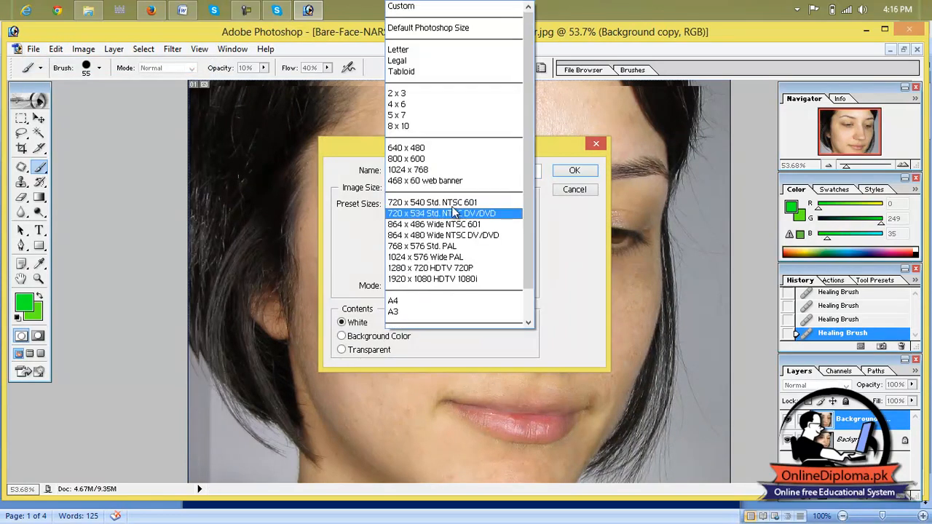
click(546, 158)
drag(460, 225, 444, 229)
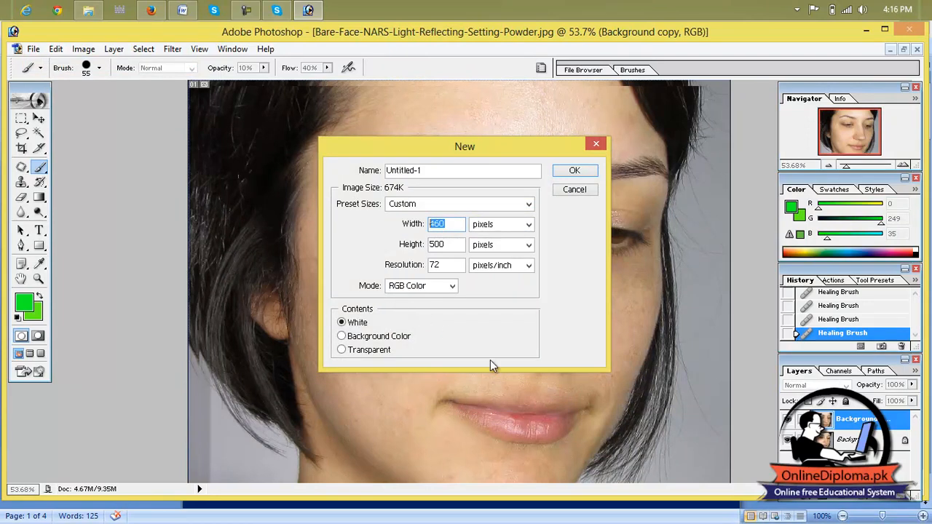
text(1366)
drag(459, 245, 368, 251)
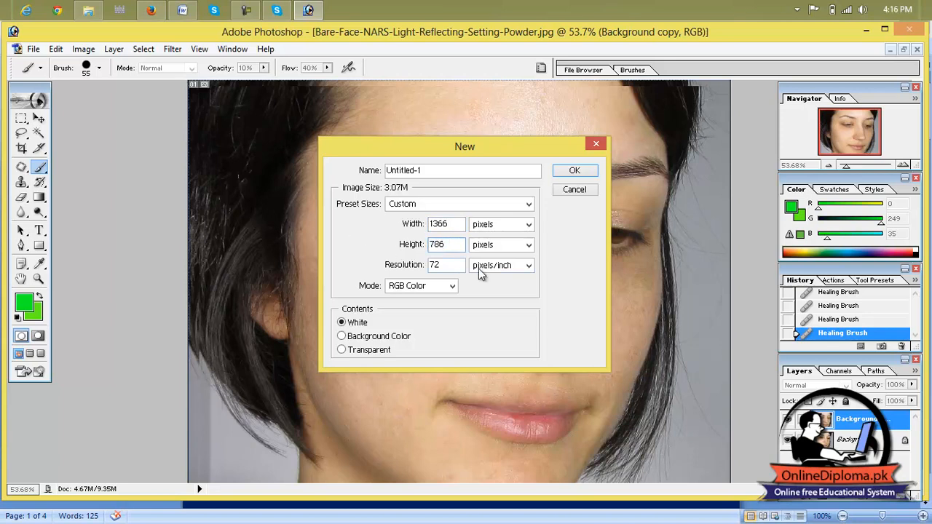
double_click(453, 262)
click(566, 175)
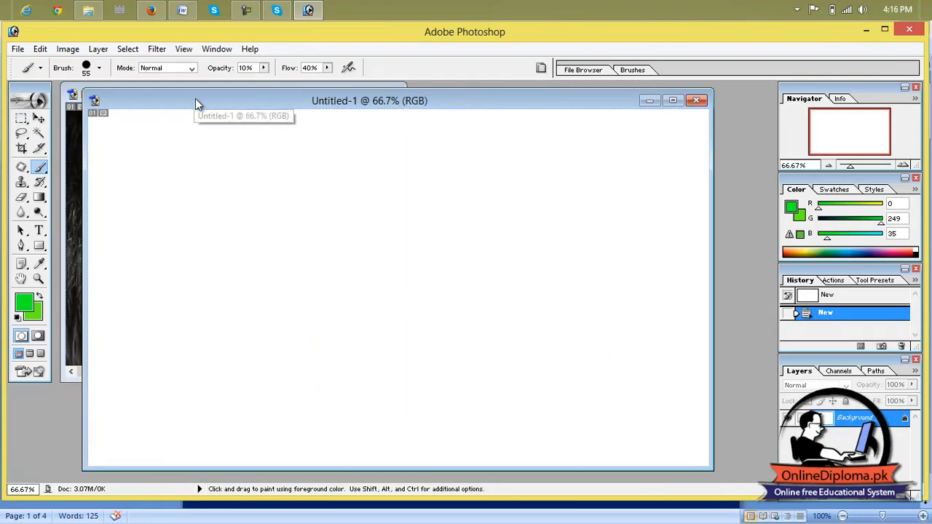
Copy the retouched portrait layer into the new document with the Move tool and position it across the canvas.
drag(197, 100, 223, 181)
click(40, 121)
click(238, 149)
drag(244, 152, 328, 292)
click(697, 183)
drag(618, 295, 604, 274)
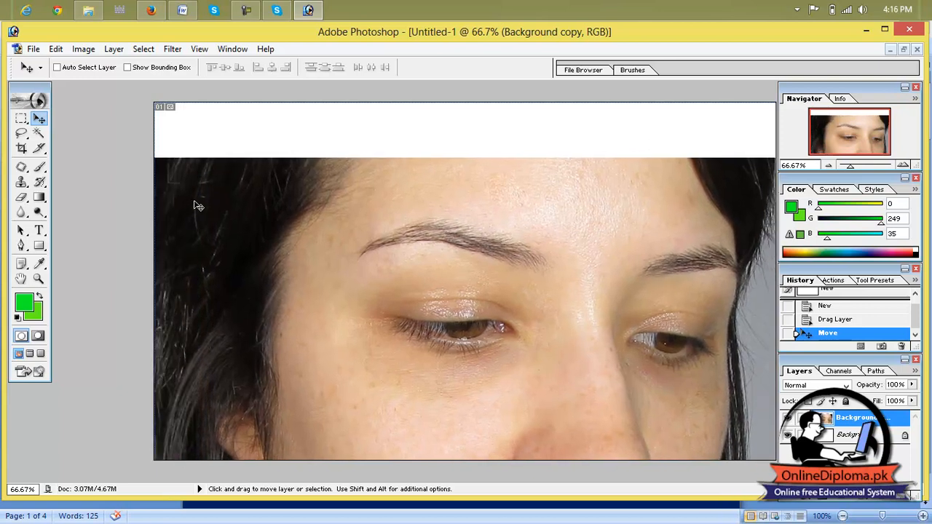
Try to scale the portrait layer to fill the left half of the canvas, at 44.6% width and 71.1% height.
key(ctrl+t)
drag(204, 203, 193, 131)
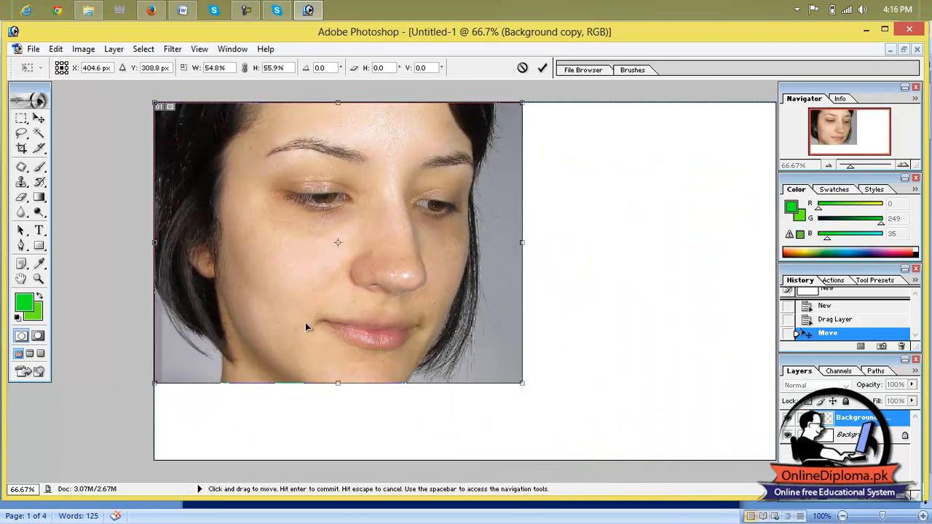
drag(337, 383, 335, 460)
drag(524, 283, 454, 281)
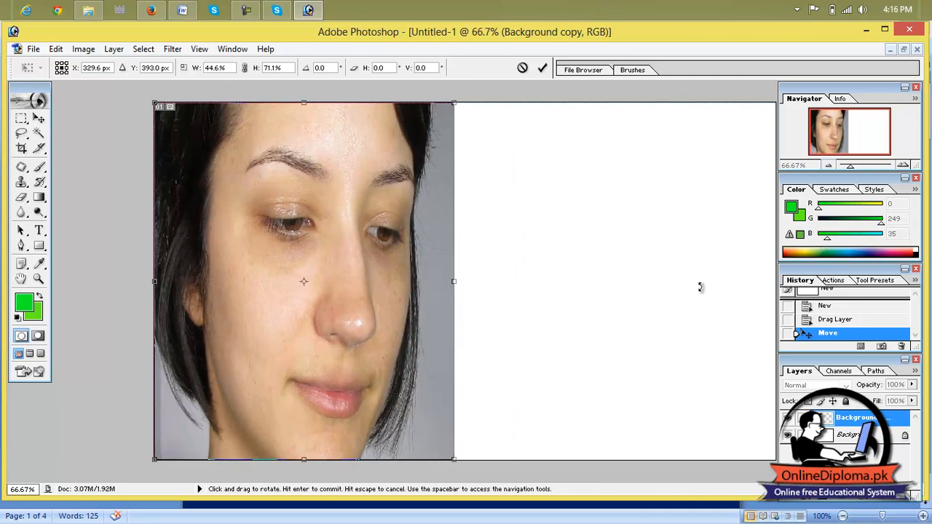
Leave the transform, switch back to the source portrait and revert it to its opened, unretouched state.
click(904, 50)
drag(602, 182, 618, 238)
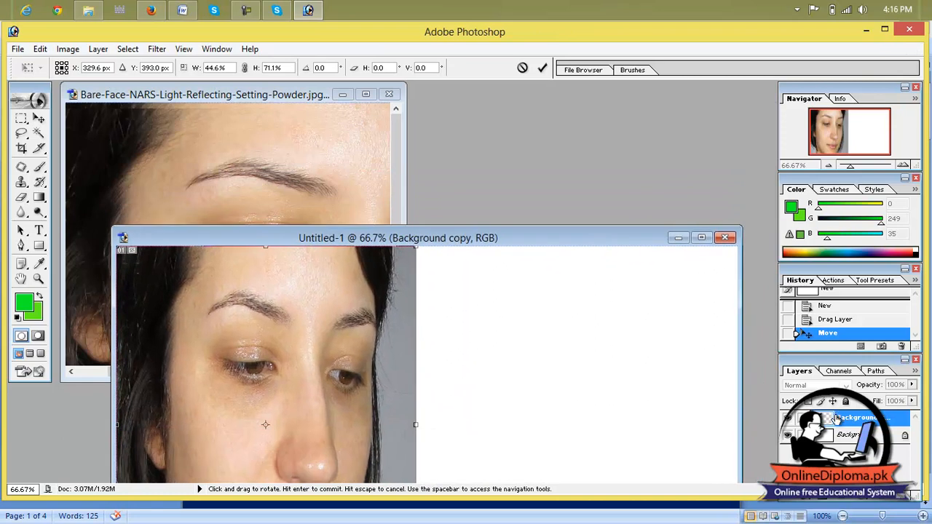
key(ctrl+0)
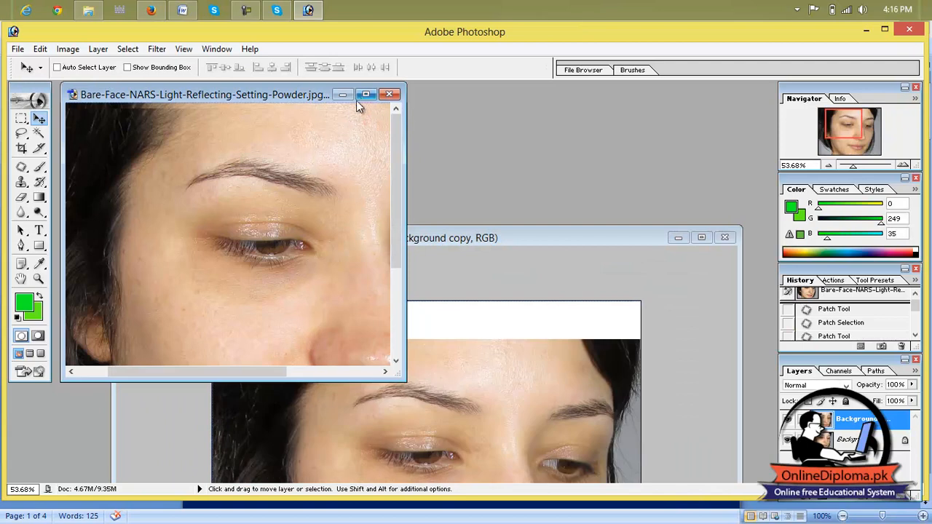
click(365, 94)
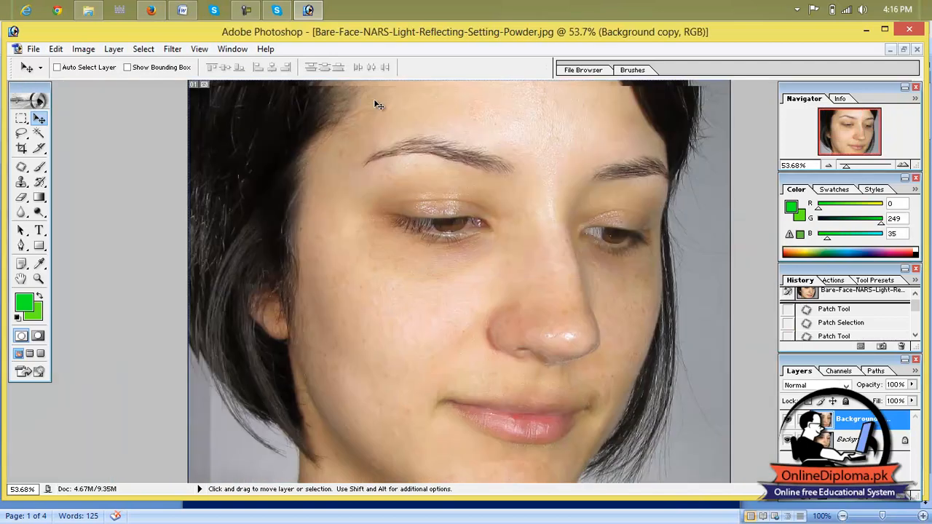
click(831, 296)
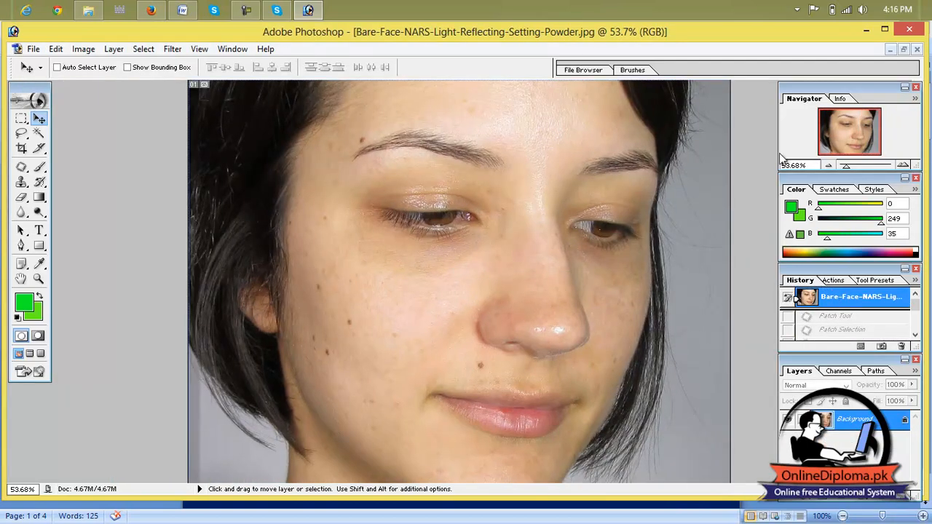
Restore the source portrait to a floating window and convert its background into a regular layer with the default settings.
click(903, 50)
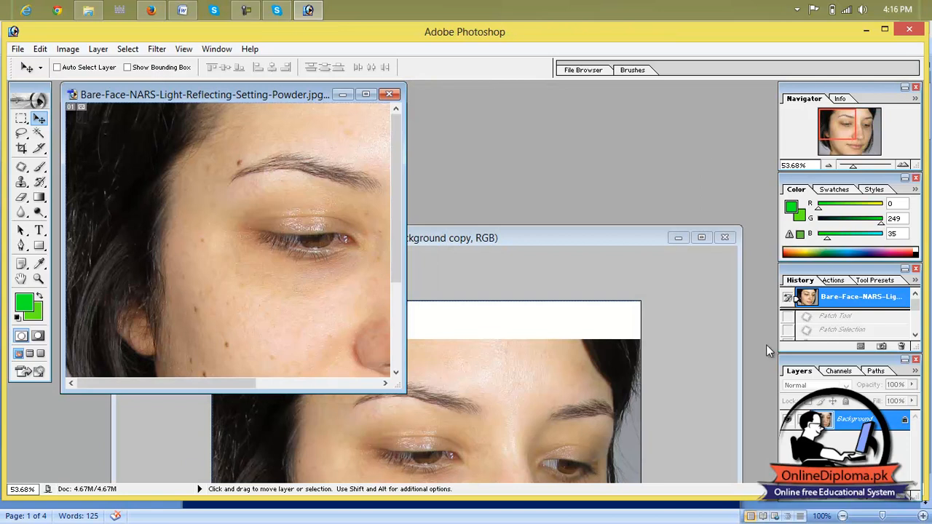
double_click(853, 419)
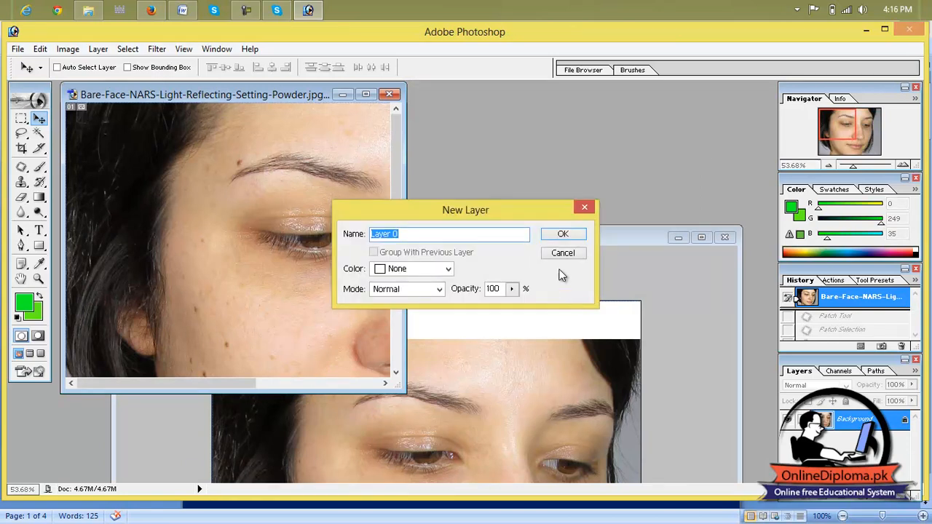
click(560, 234)
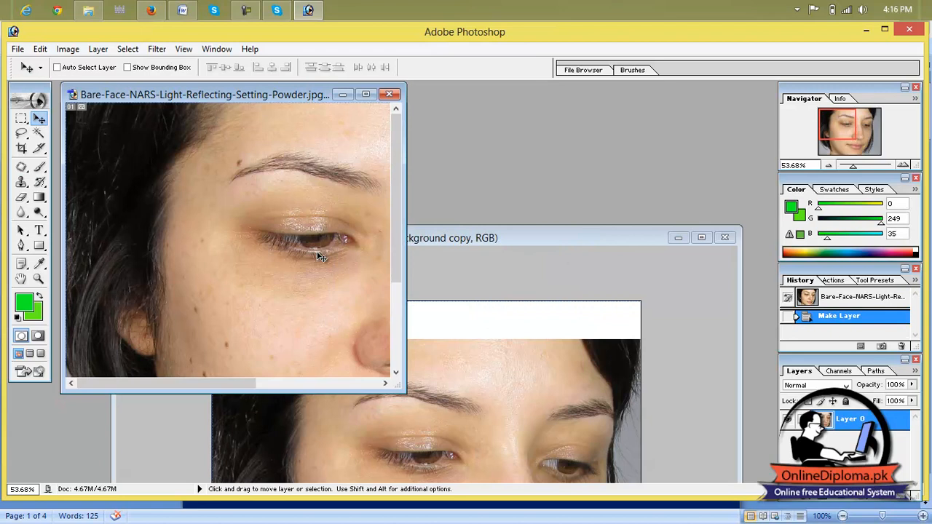
Copy the unretouched portrait layer into the new document and place it toward the canvas's lower right.
drag(322, 254, 591, 399)
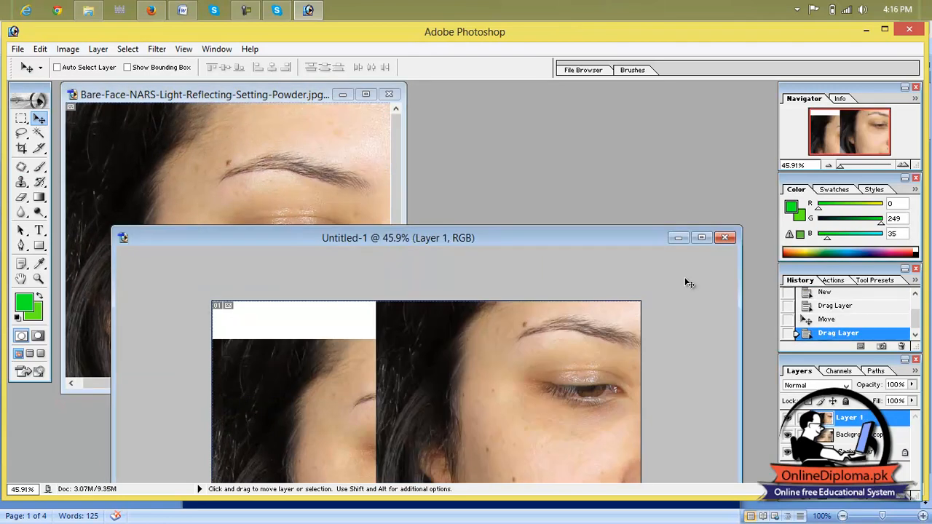
click(701, 238)
drag(635, 301, 743, 374)
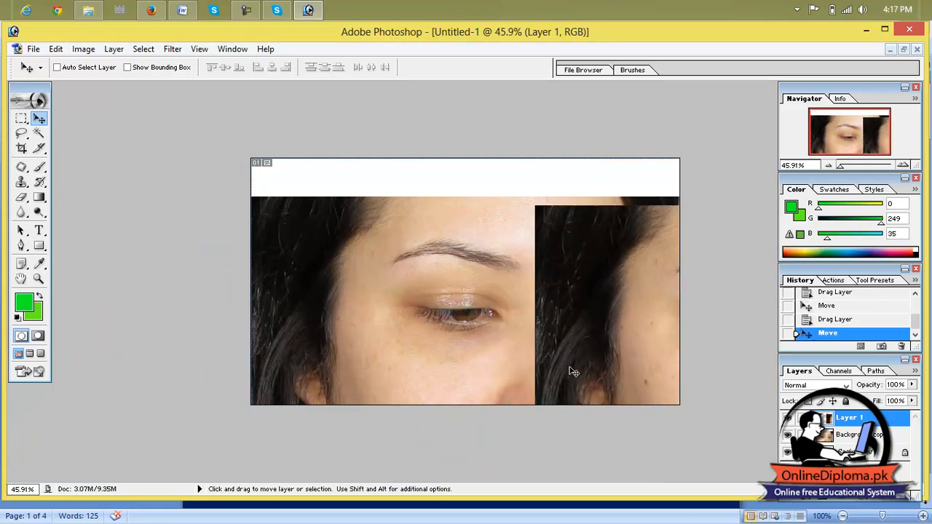
Scale the retouched portrait layer to 54.7% width and 71.4% height with Free Transform and align it with the canvas's top, without rotation.
drag(495, 337, 391, 305)
click(830, 437)
key(ctrl+t)
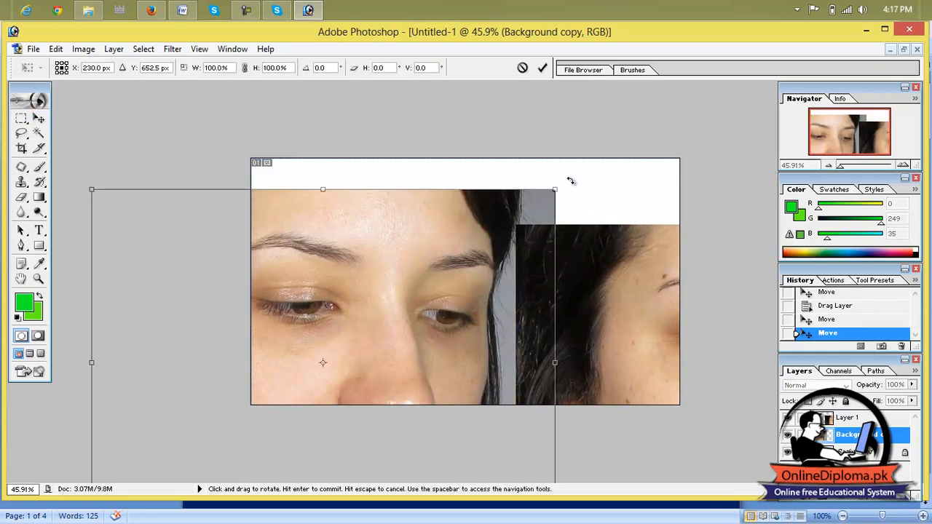
drag(555, 190, 342, 287)
drag(334, 337, 433, 213)
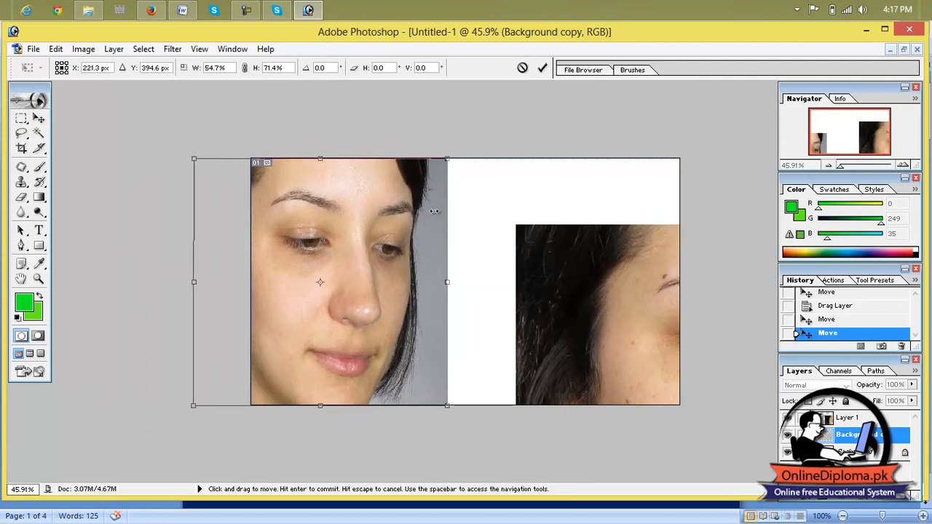
drag(568, 271, 567, 297)
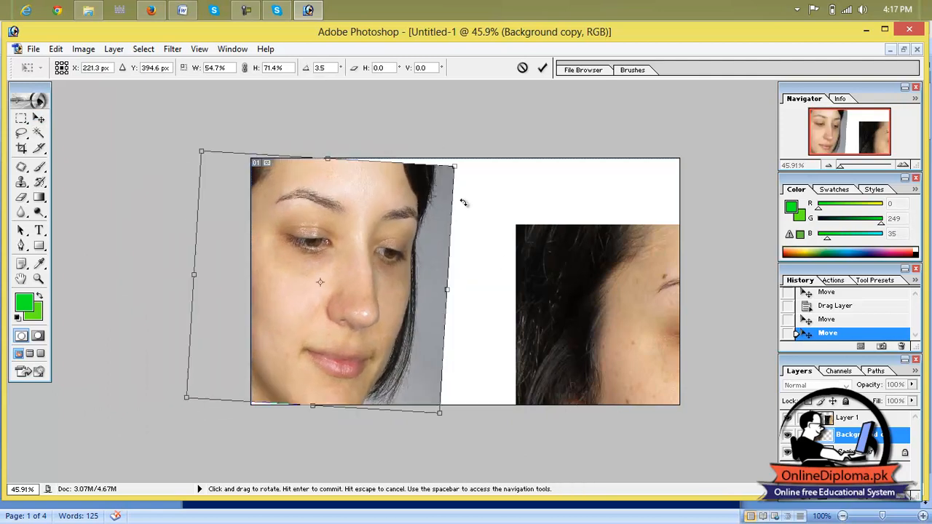
key(ctrl+z)
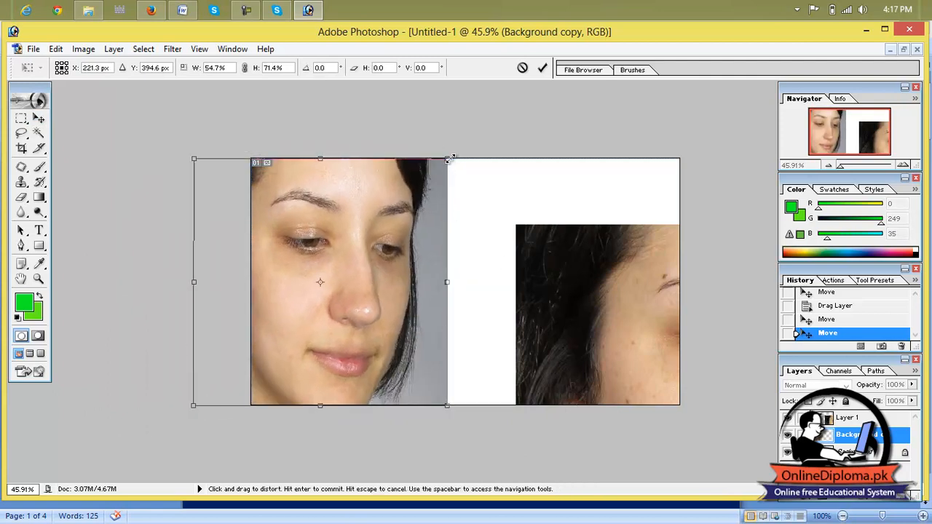
Resize the retouched portrait to 47.3% width and 71.1% height, apply the transformation, and shift the layer slightly left.
drag(446, 160, 401, 193)
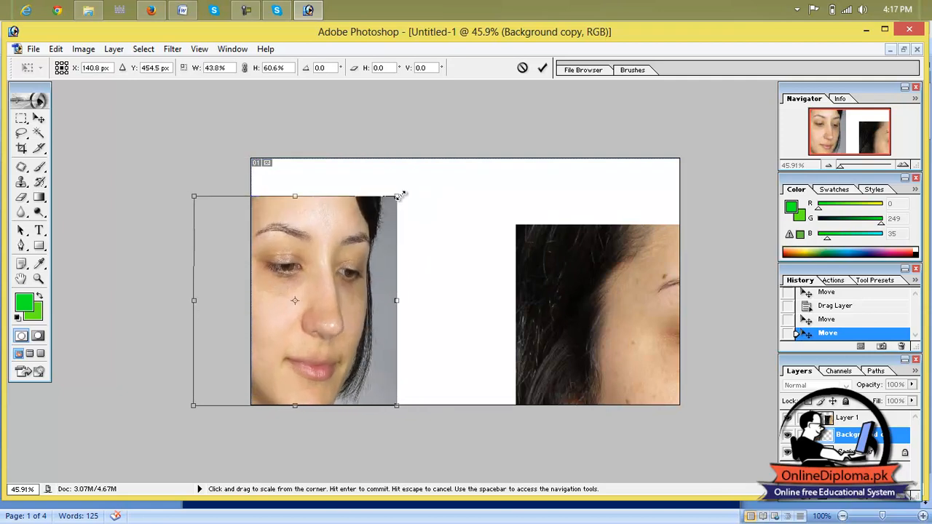
drag(391, 263, 415, 209)
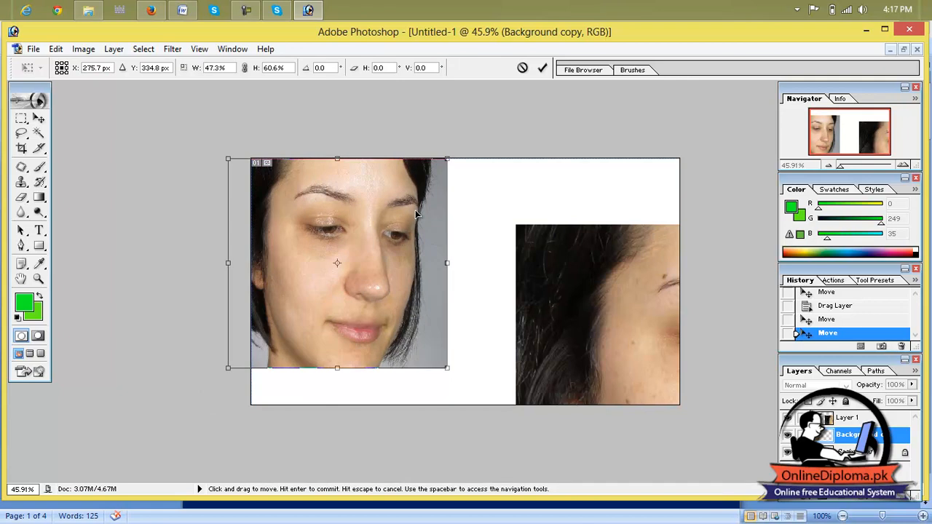
drag(337, 368, 338, 405)
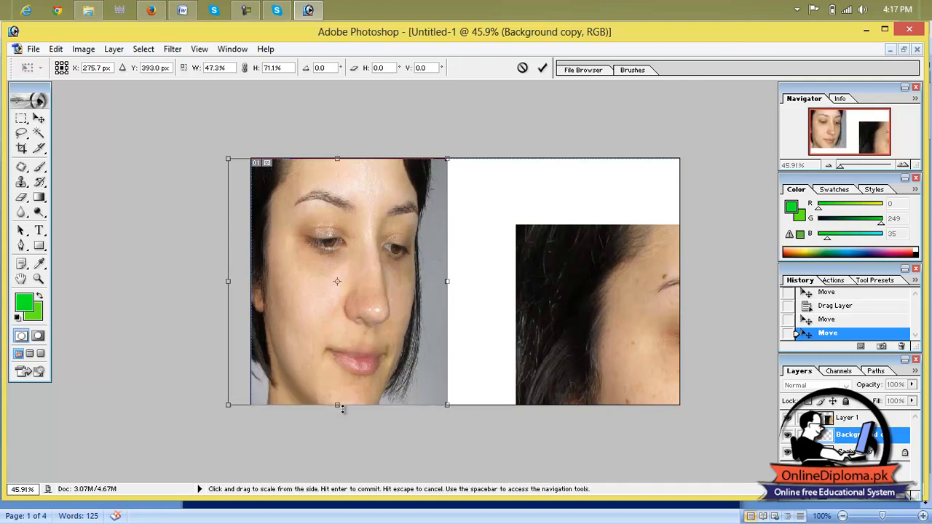
click(38, 119)
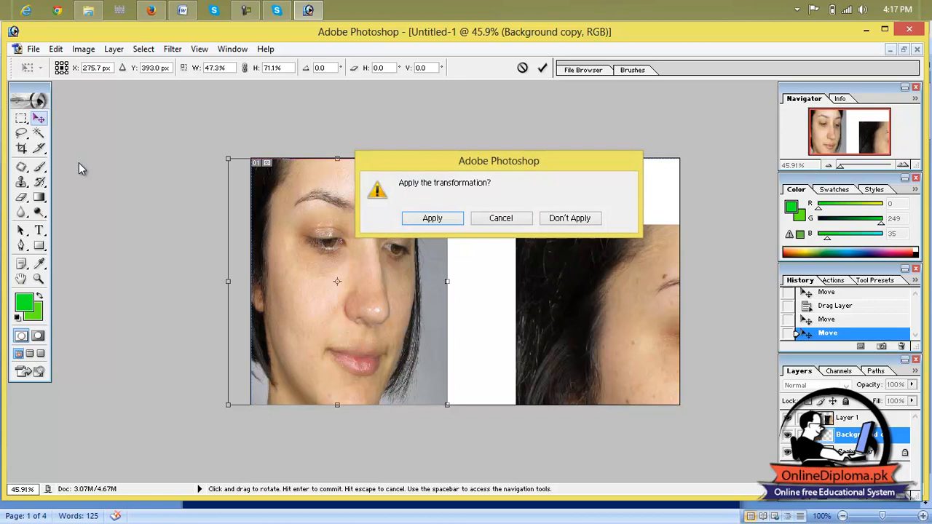
click(442, 220)
mouse_move(612, 314)
mouse_down()
mouse_move(586, 302)
mouse_move(598, 313)
mouse_up()
Fit the unretouched portrait layer to the canvas's right half by scaling it to 48.0% width and 71.1% height.
click(830, 419)
drag(655, 343, 570, 273)
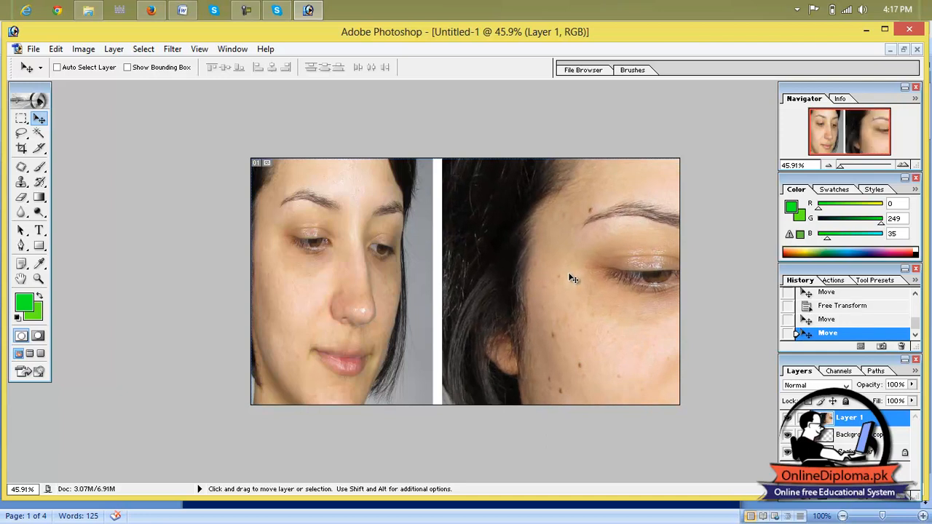
key(ctrl+t)
drag(441, 158, 588, 301)
drag(616, 331, 459, 190)
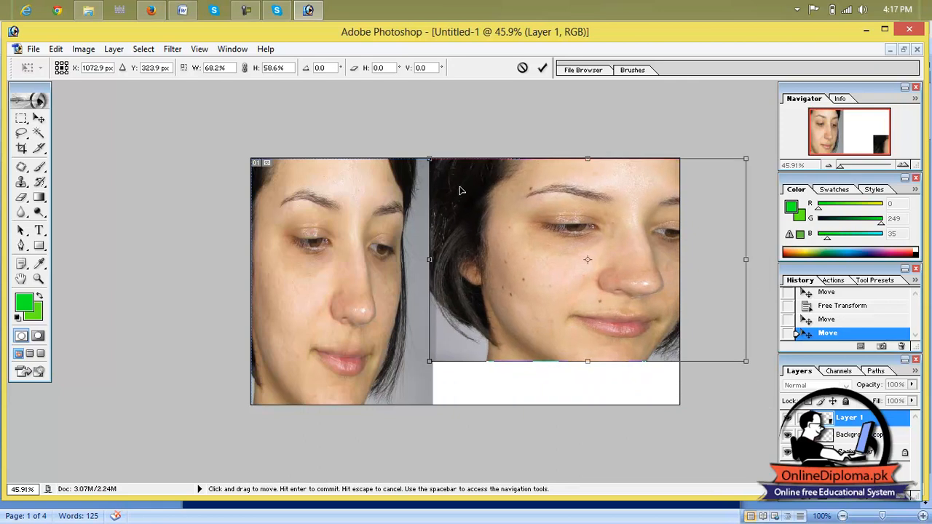
drag(588, 360, 588, 404)
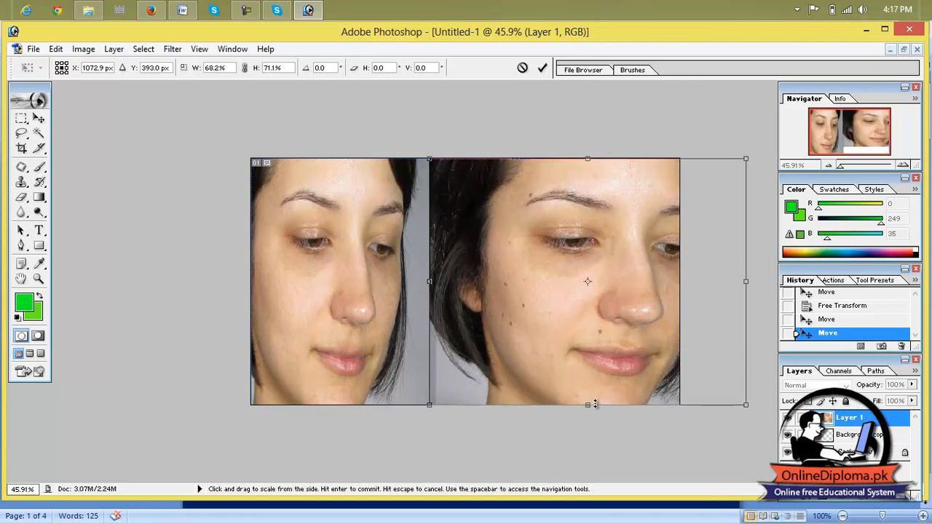
drag(744, 280, 640, 288)
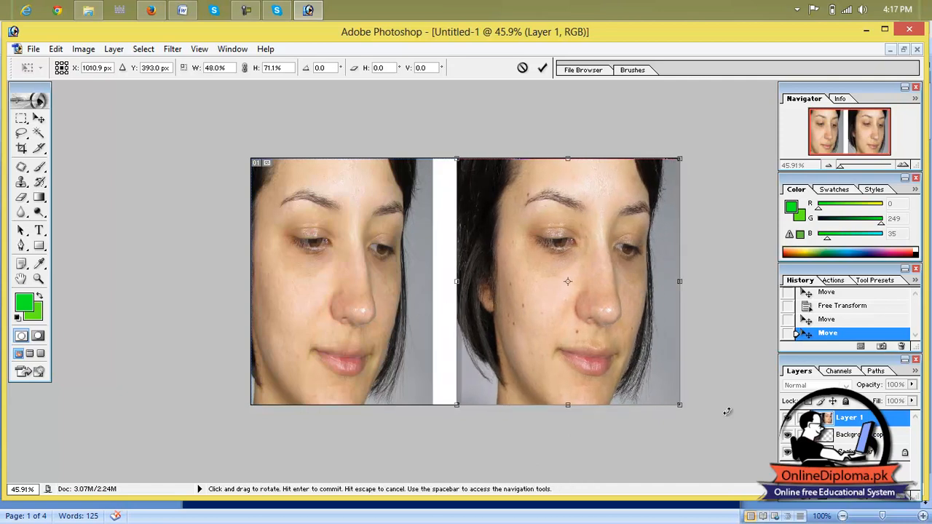
click(543, 68)
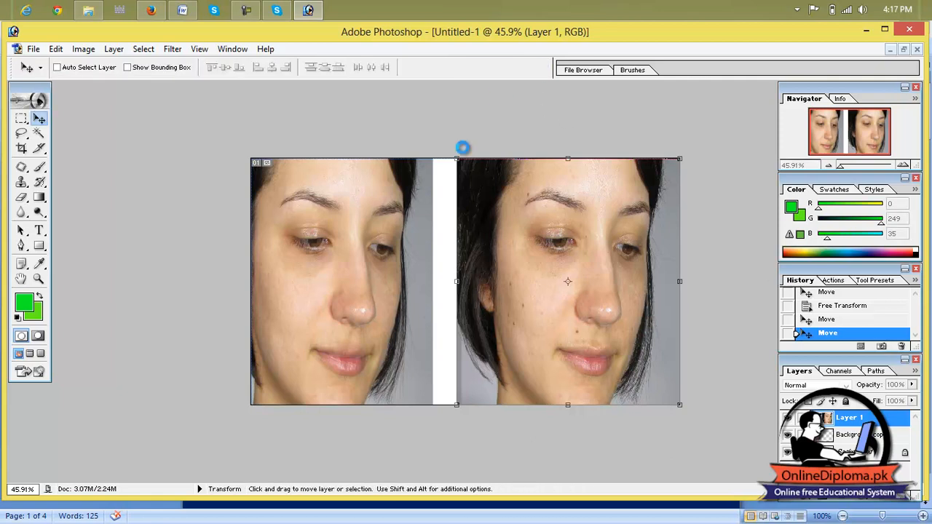
Widen the retouched portrait layer to 110.9% with Free Transform to close the gap between the two portraits.
click(836, 439)
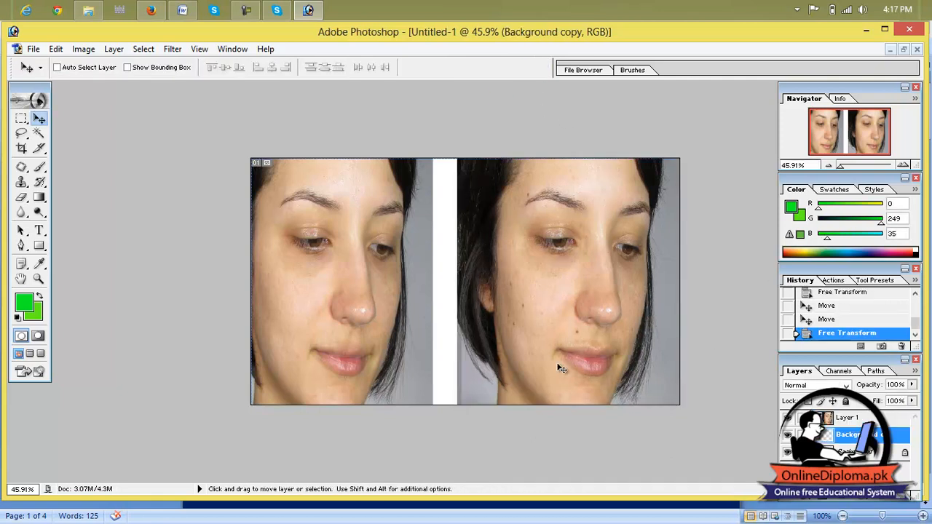
key(ctrl+t)
drag(433, 281, 457, 281)
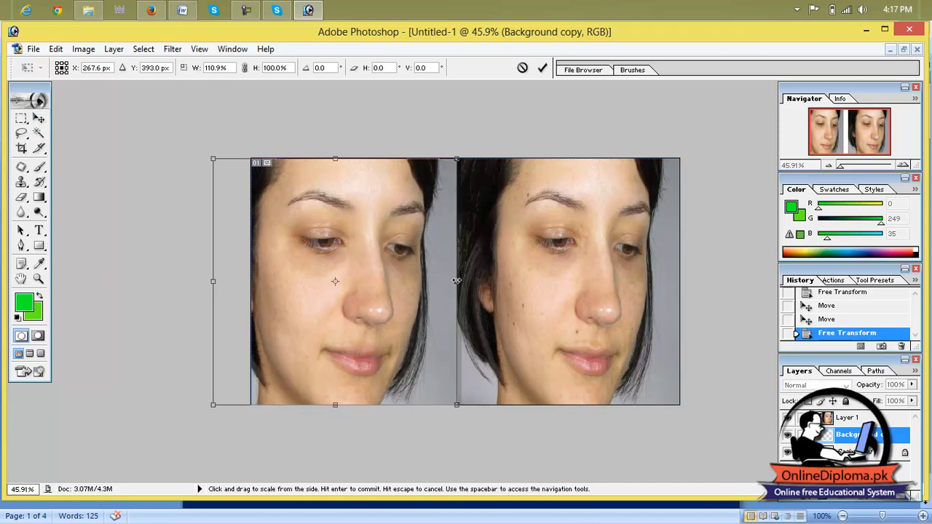
click(542, 68)
drag(841, 166, 855, 165)
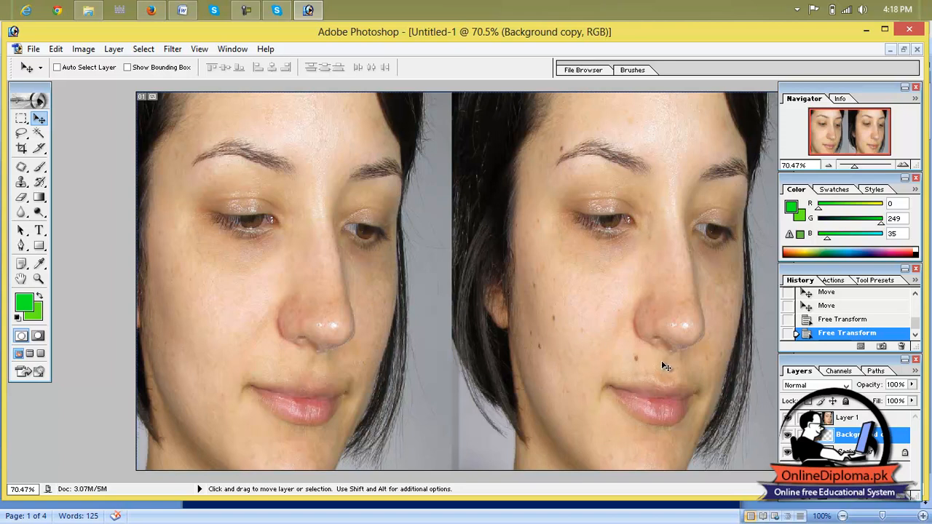
Choose the Pencil tool with a rough textured brush and enlarge its diameter to 353 px.
drag(22, 168, 64, 182)
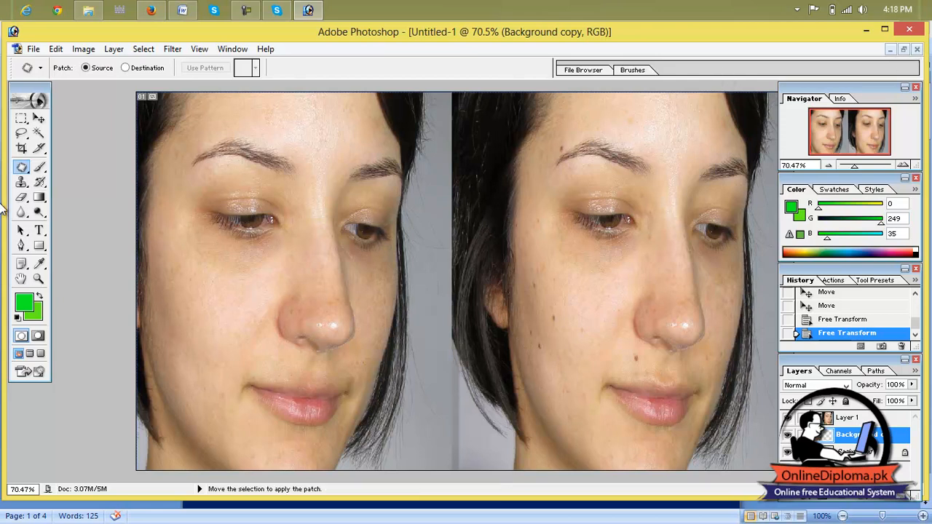
click(40, 166)
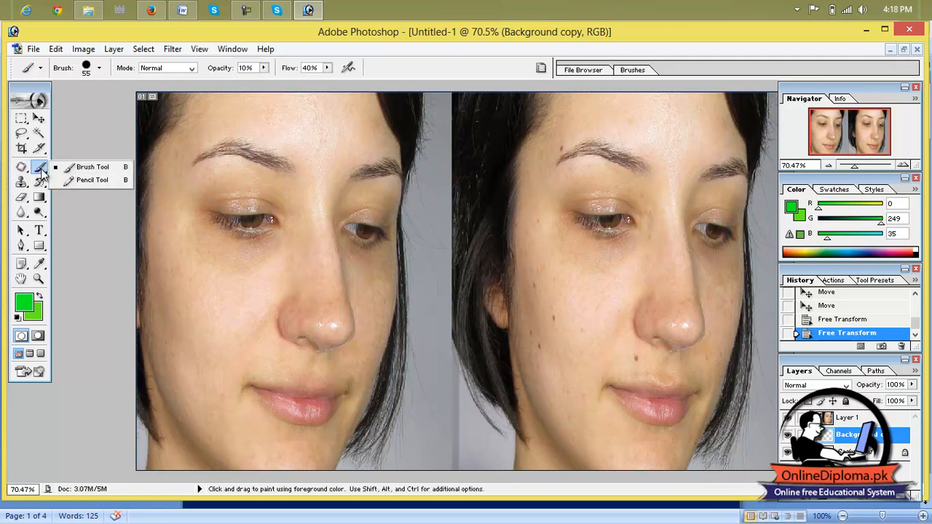
click(80, 180)
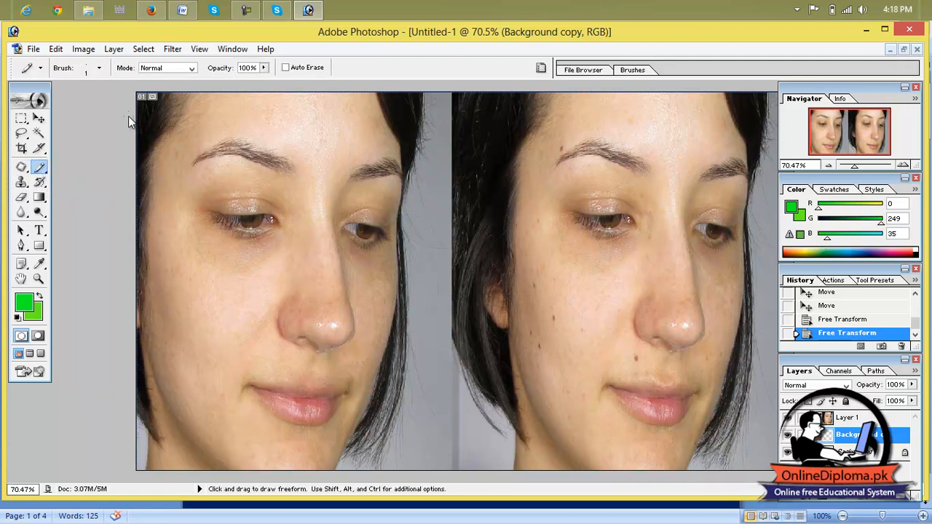
click(99, 68)
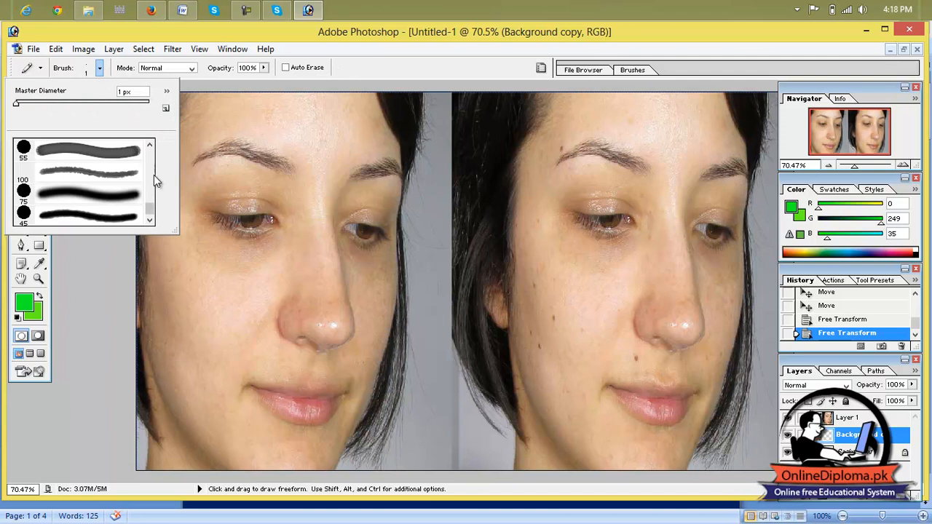
click(104, 173)
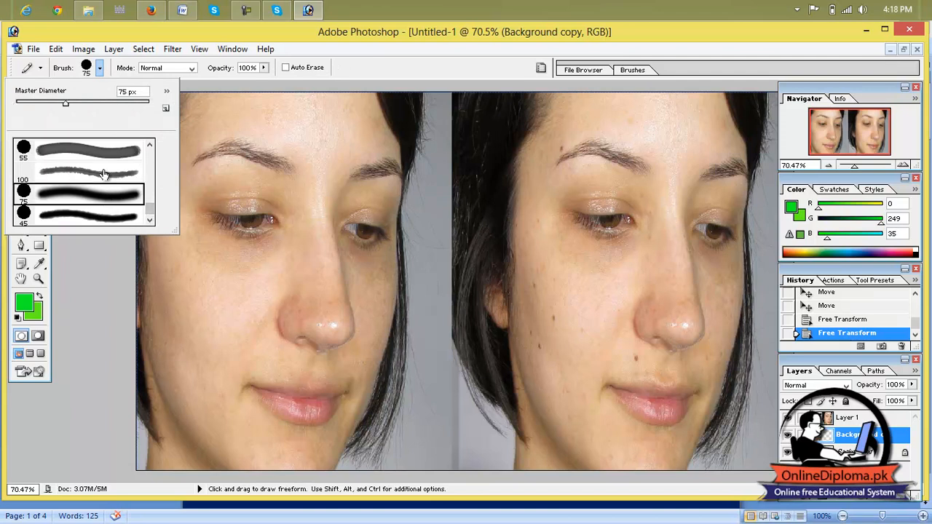
click(121, 104)
Paint green textured pencil strokes over the retouched portrait until it is almost completely covered.
click(314, 206)
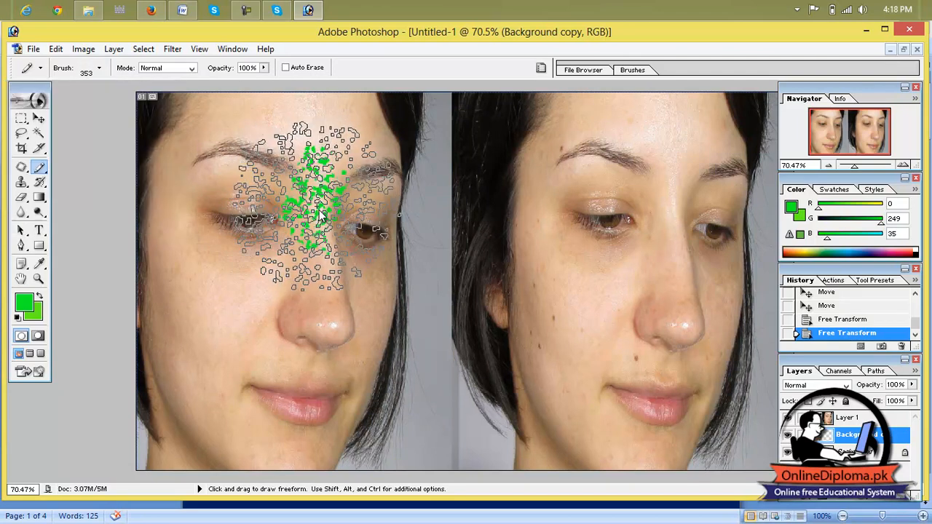
mouse_move(316, 208)
mouse_down()
mouse_move(350, 255)
mouse_move(505, 321)
mouse_up()
mouse_move(419, 235)
mouse_down()
mouse_move(433, 328)
mouse_move(298, 171)
mouse_move(186, 291)
mouse_move(264, 455)
mouse_move(418, 266)
mouse_move(404, 454)
mouse_move(550, 462)
mouse_up()
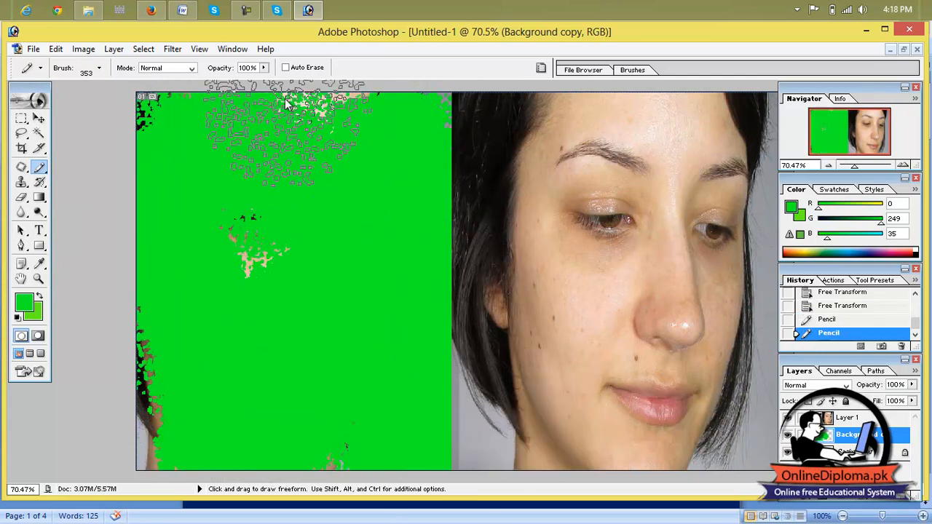
Set the Pencil's opacity to 18% and return the document history to a state before the green strokes.
click(263, 67)
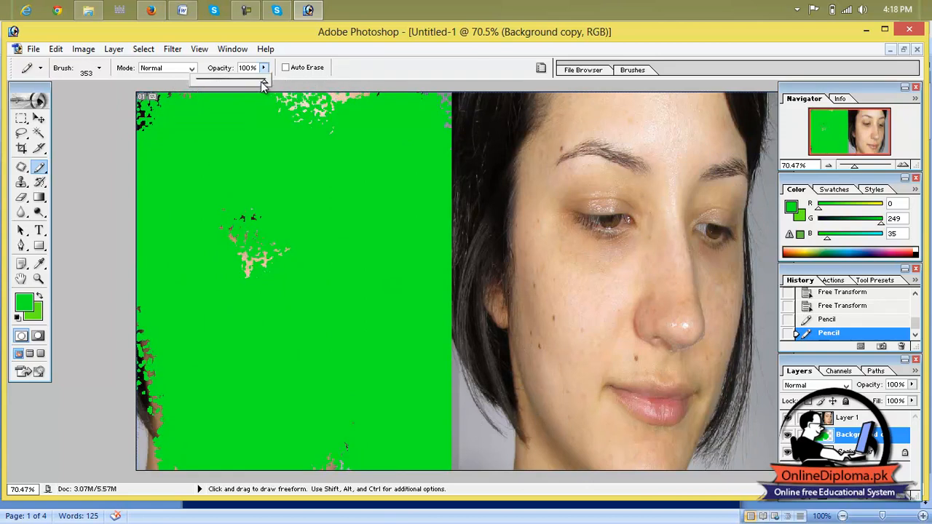
drag(228, 84, 208, 85)
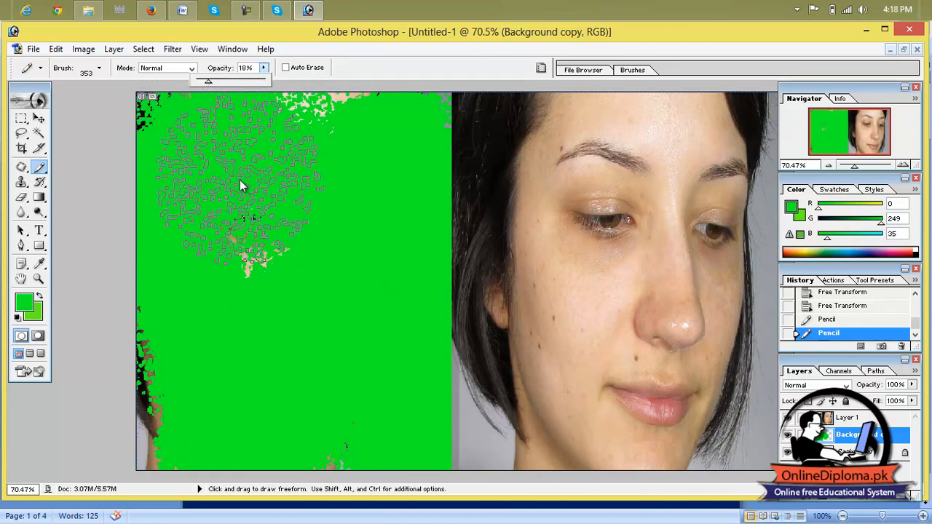
click(853, 420)
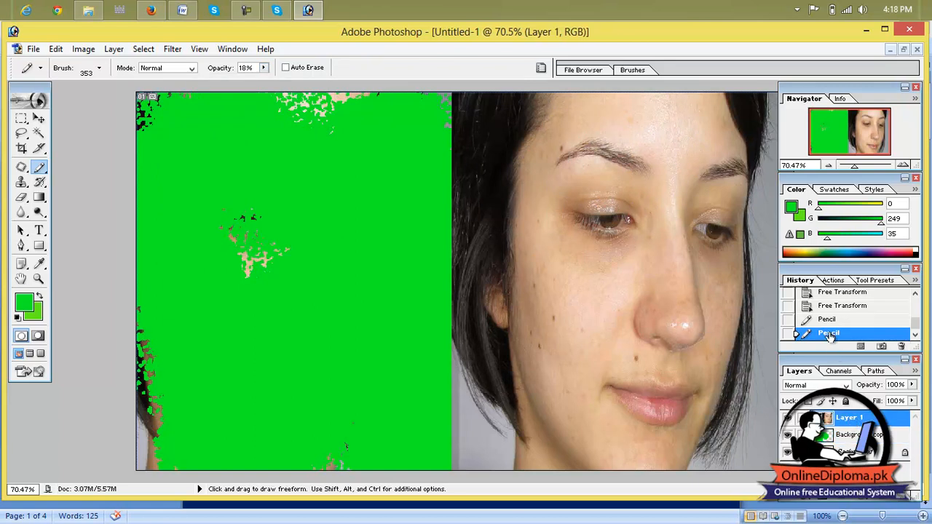
click(839, 295)
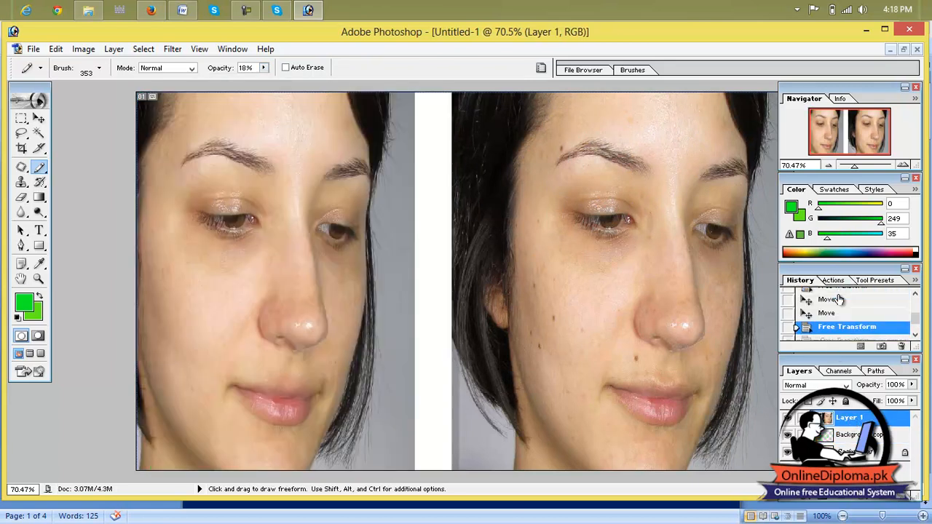
Set the Pencil's opacity to 8% and choose the 29 px star brush.
click(264, 69)
drag(265, 85, 257, 84)
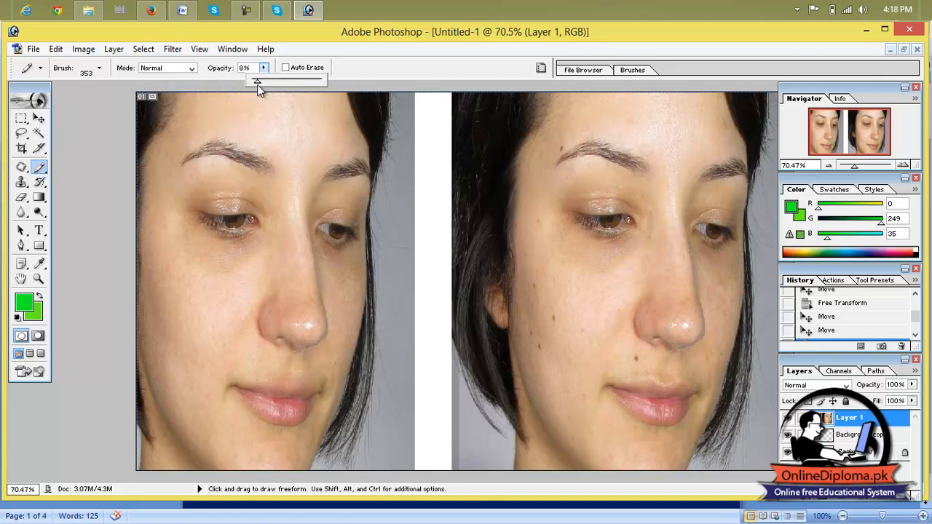
click(100, 69)
mouse_move(150, 205)
mouse_down()
mouse_move(149, 154)
mouse_move(157, 227)
mouse_move(154, 192)
mouse_move(149, 202)
mouse_up()
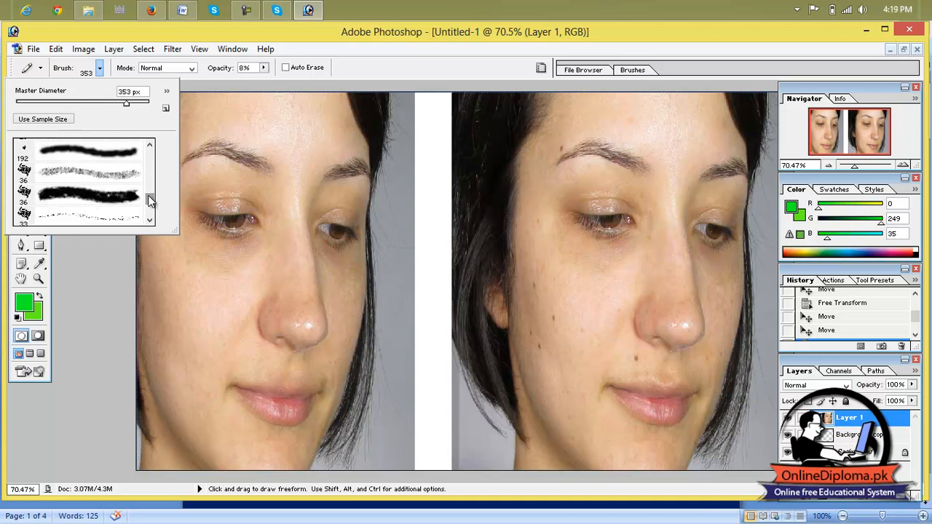
scroll(149, 196, up, 1)
click(117, 156)
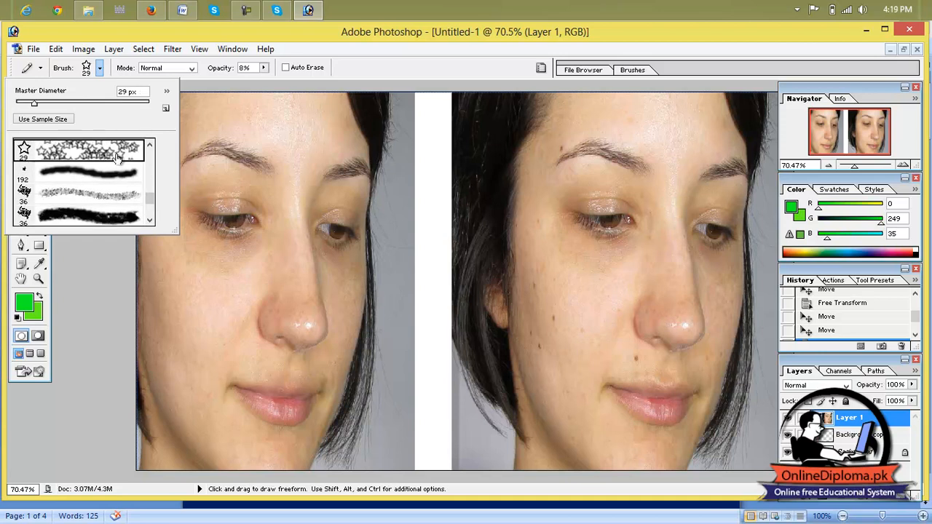
Paint faint green star strokes on the left portrait, and add a long solid star trail over the face with opacity set to 100%.
drag(236, 196, 303, 216)
drag(384, 128, 386, 144)
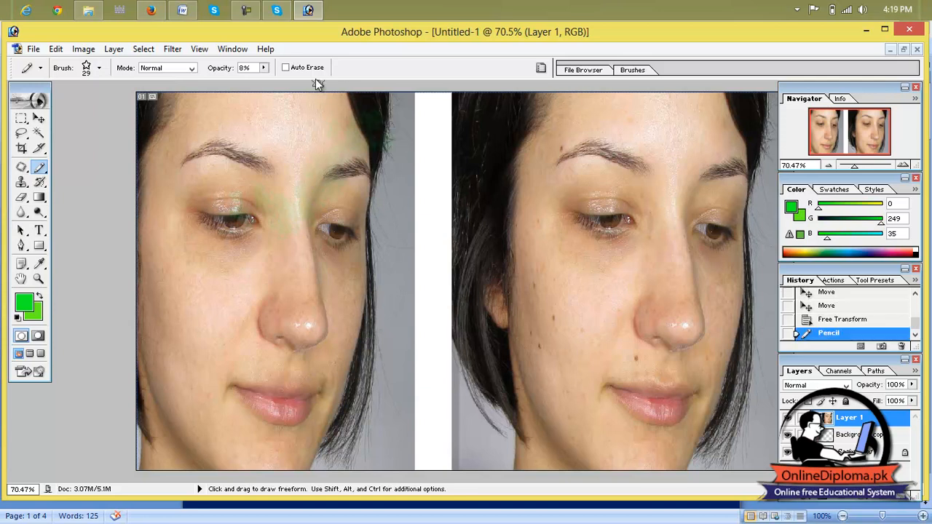
click(264, 68)
drag(262, 81, 270, 80)
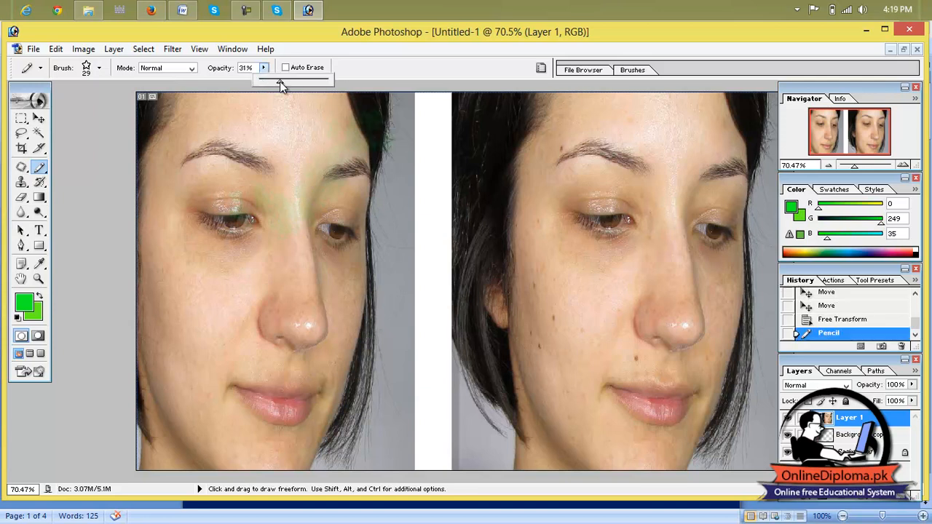
mouse_move(347, 197)
mouse_down()
mouse_move(247, 327)
mouse_move(216, 415)
mouse_move(194, 444)
mouse_move(386, 431)
mouse_move(199, 238)
mouse_move(196, 110)
mouse_move(178, 121)
mouse_up()
Close the side-by-side document and the original Bare-Face portrait without saving either one.
click(916, 50)
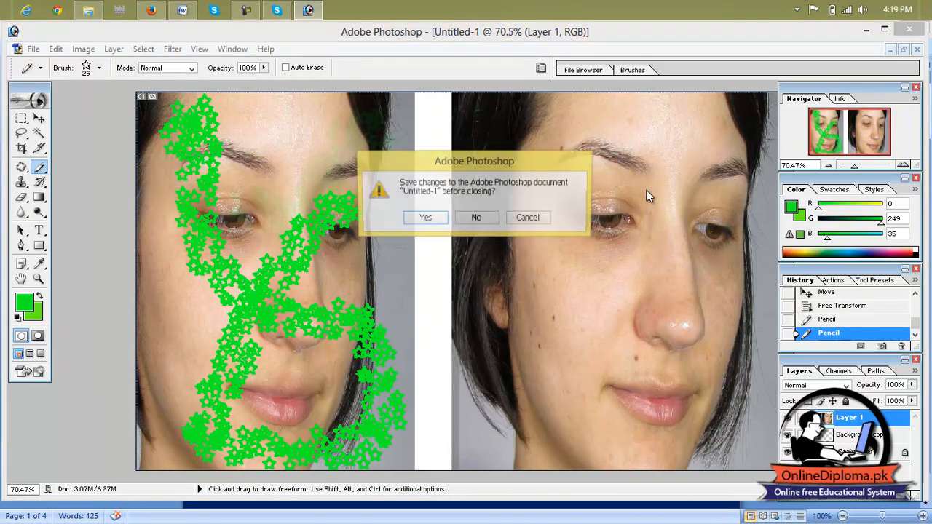
click(478, 218)
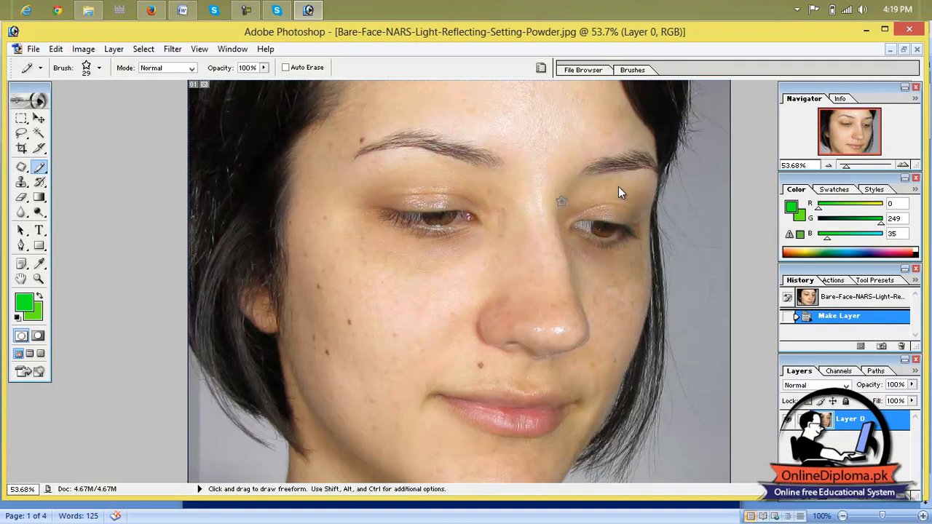
click(917, 50)
click(477, 218)
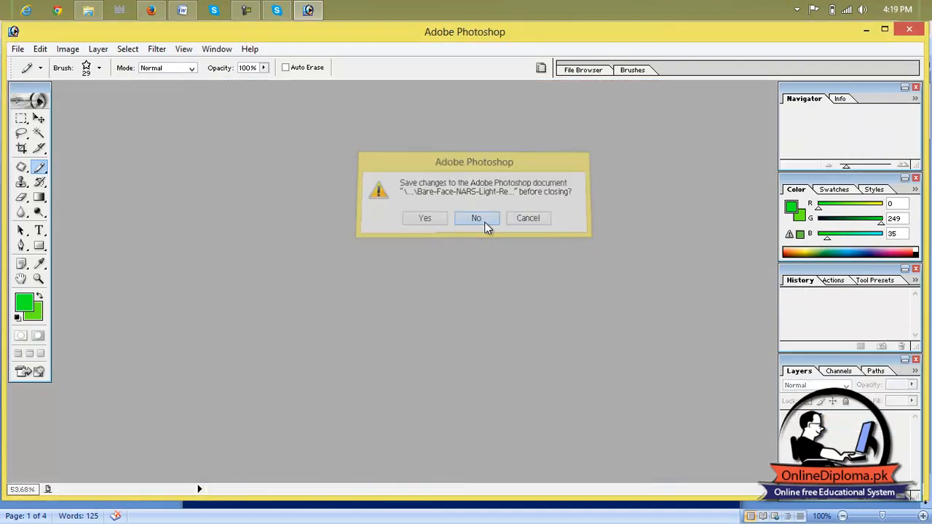
Minimize the Photoshop window and the Lesson 09 Word document to show the desktop.
click(867, 30)
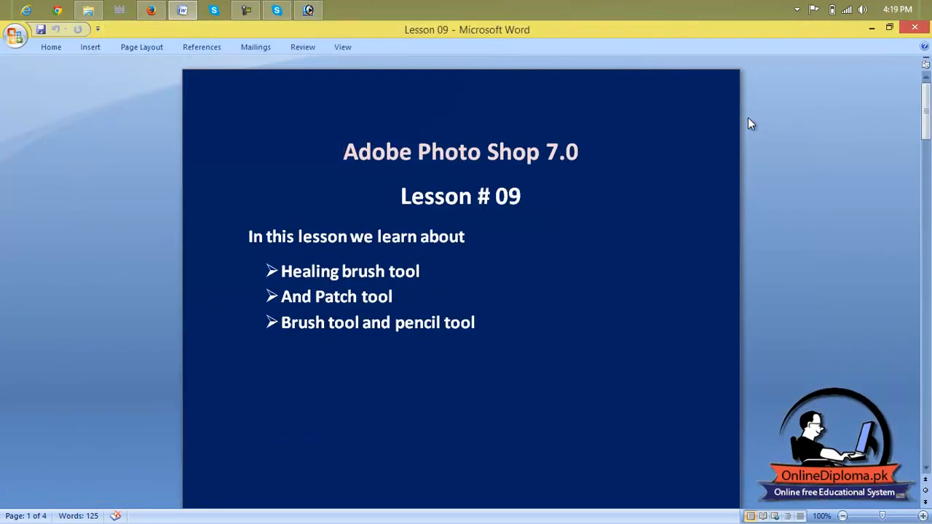
click(874, 31)
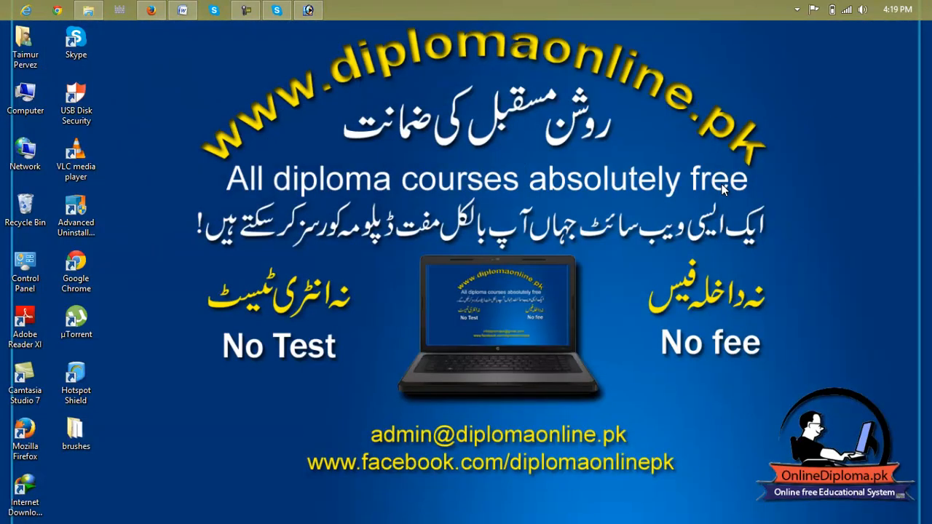